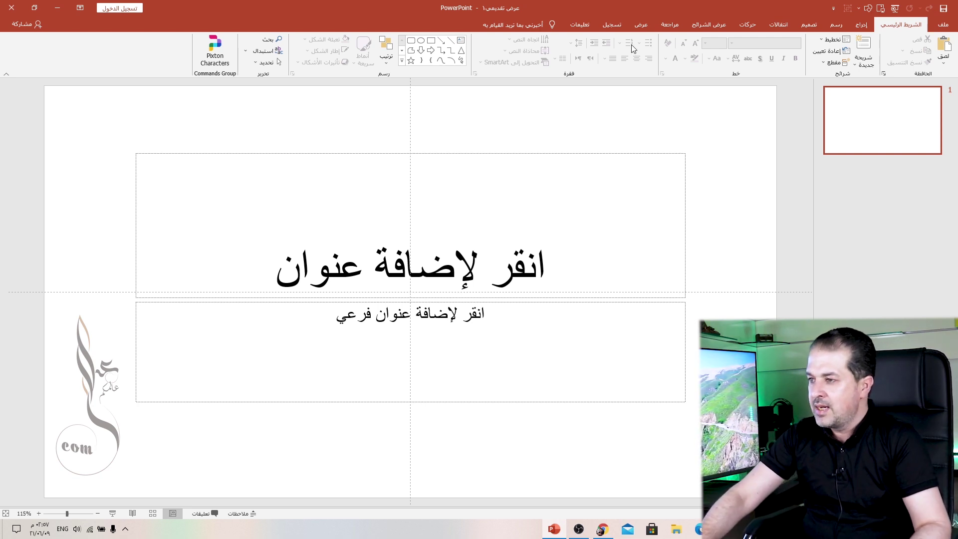
Step: Switch the slide to the Blank layout with no placeholders
{"action": "left_click", "coordinate": [642, 25]}
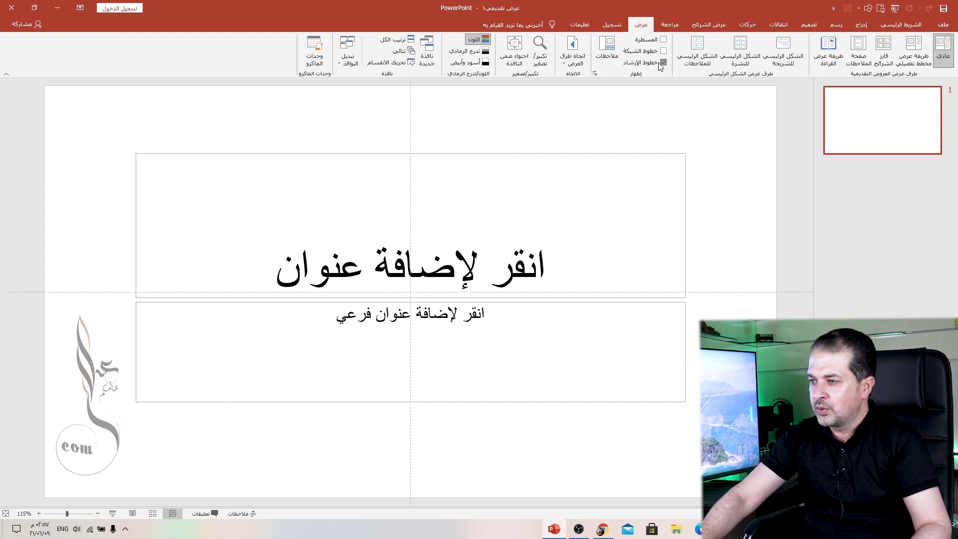
{"action": "right_click", "coordinate": [705, 123]}
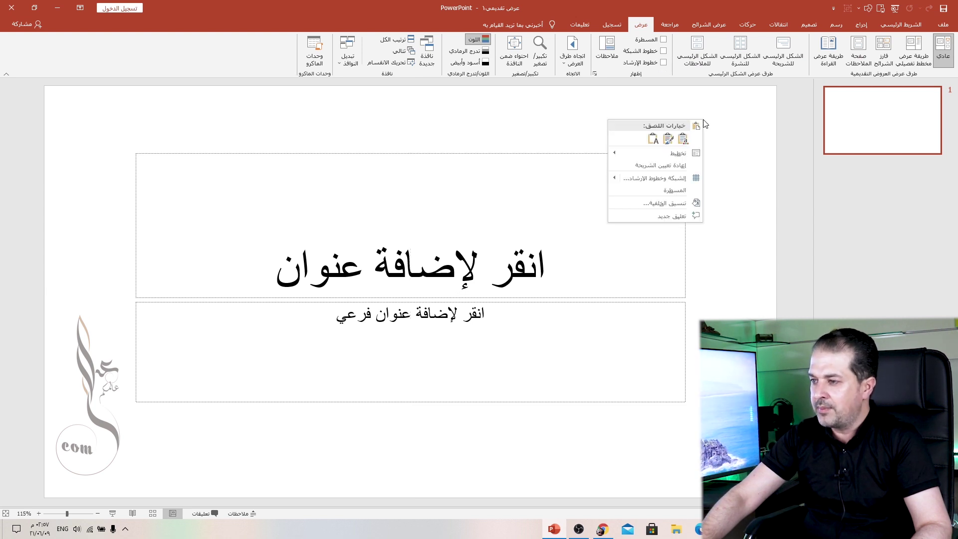
{"action": "mouse_move", "coordinate": [655, 152]}
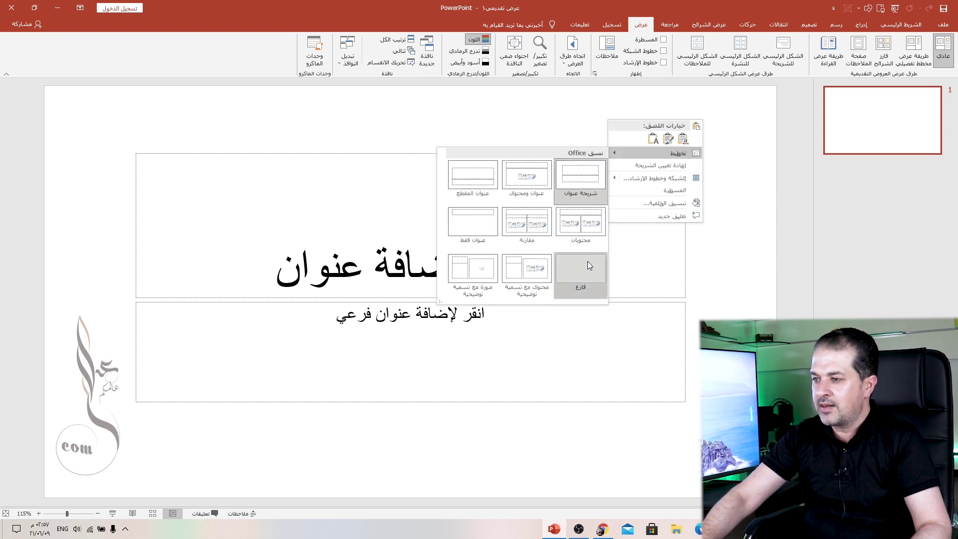
{"action": "left_click", "coordinate": [590, 266]}
Step: Give the slide background a solid light yellow fill, lightened to pale cream
{"action": "right_click", "coordinate": [652, 154]}
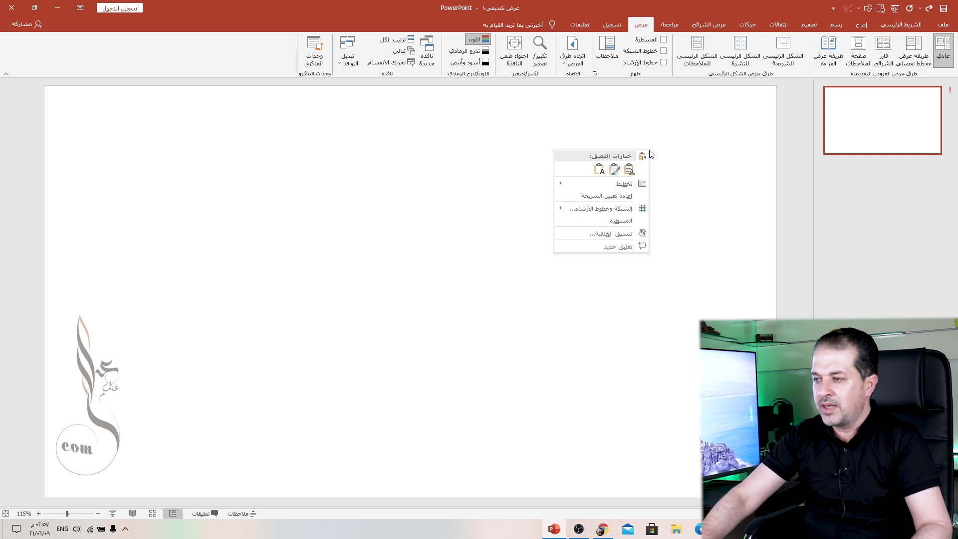
{"action": "left_click", "coordinate": [599, 235]}
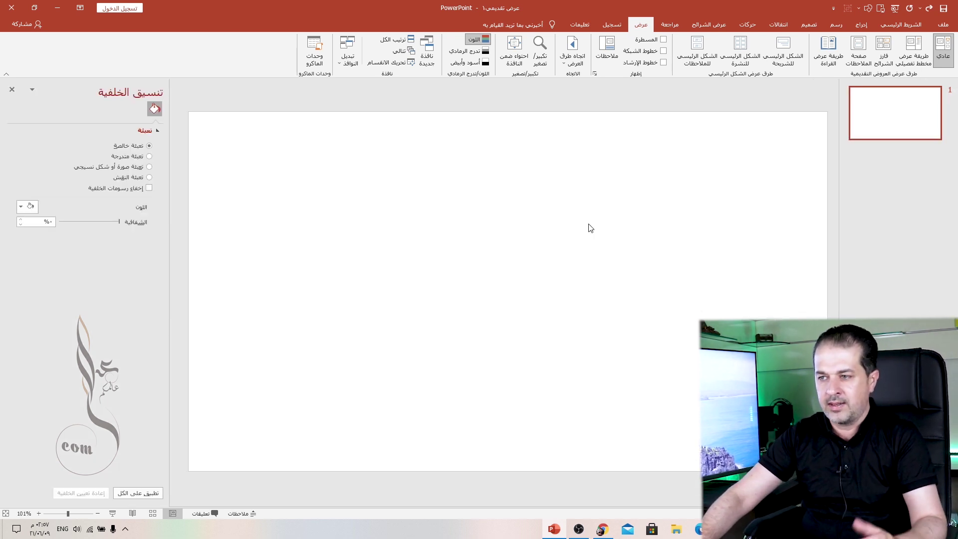
{"action": "left_click", "coordinate": [31, 207]}
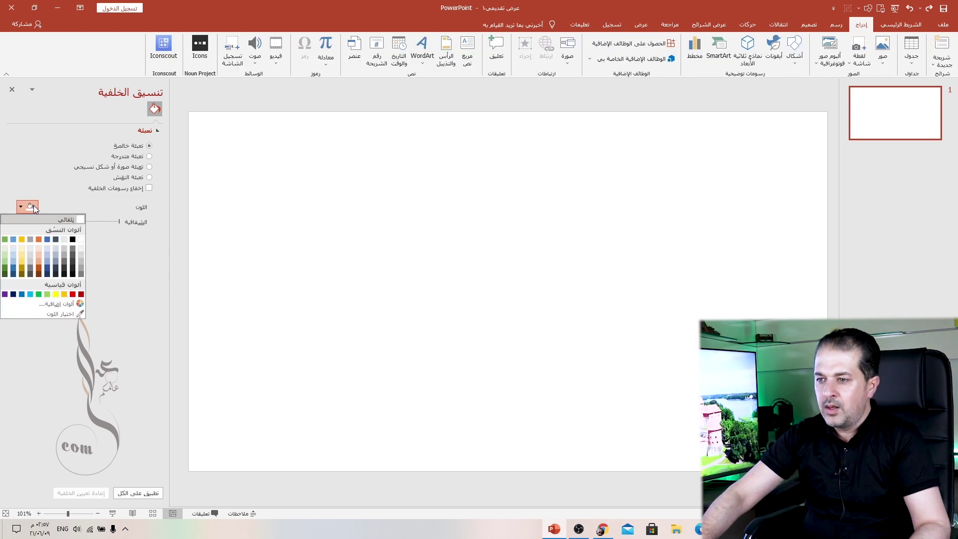
{"action": "left_click", "coordinate": [22, 255]}
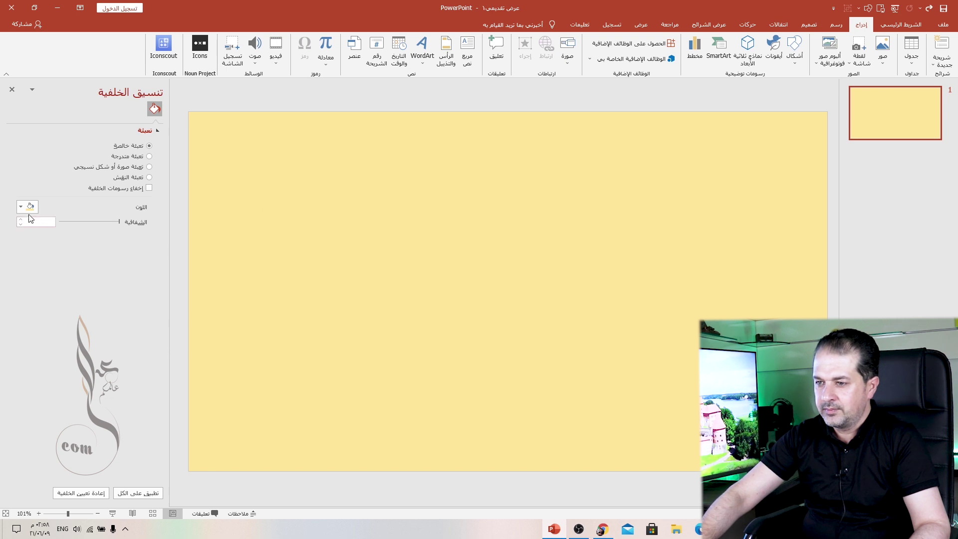
{"action": "left_click", "coordinate": [26, 207]}
{"action": "left_click", "coordinate": [23, 245]}
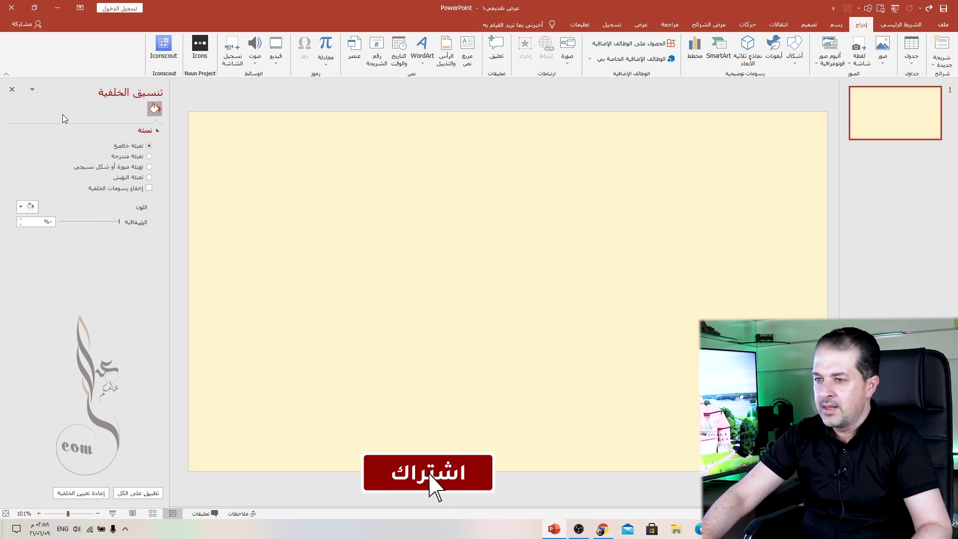
Step: Draw a jagged-edged freeform strip across the upper slide, closing it at its start point
{"action": "left_click", "coordinate": [791, 69]}
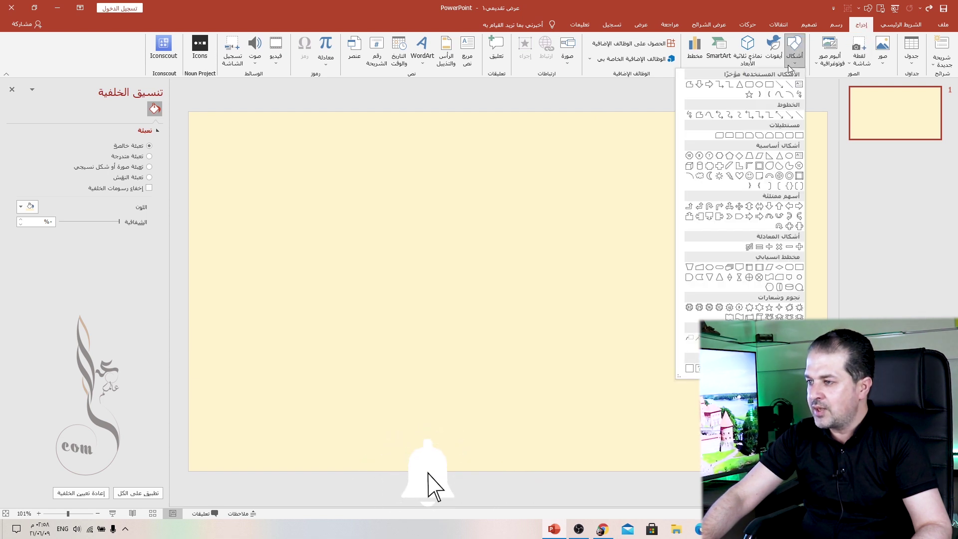
{"action": "left_click", "coordinate": [690, 84]}
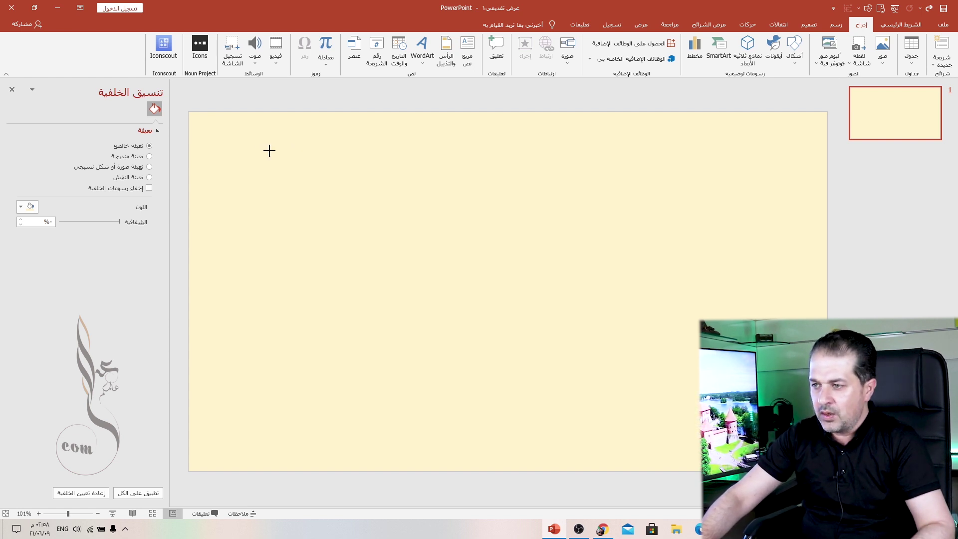
{"action": "left_click_drag", "start_coordinate": [324, 146], "coordinate": [330, 144]}
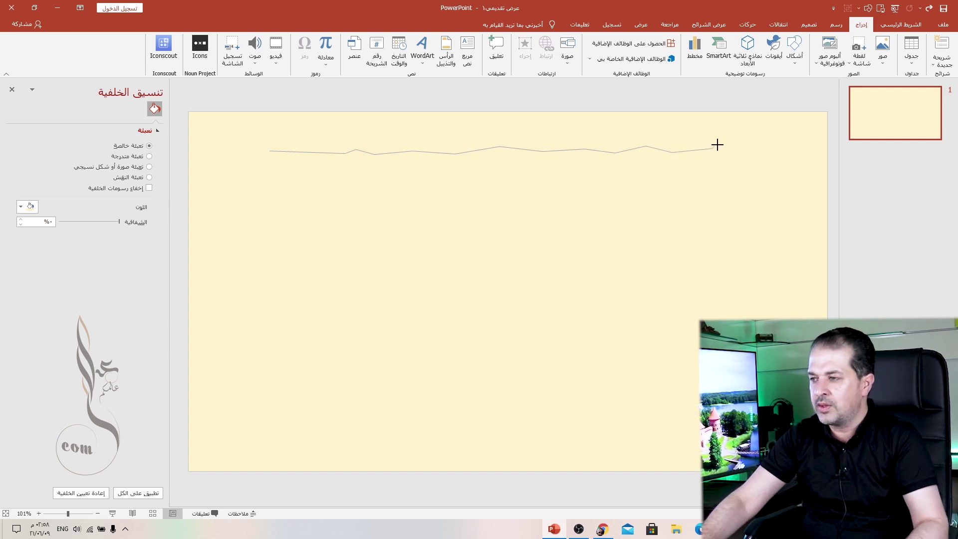
{"action": "left_click", "coordinate": [713, 148]}
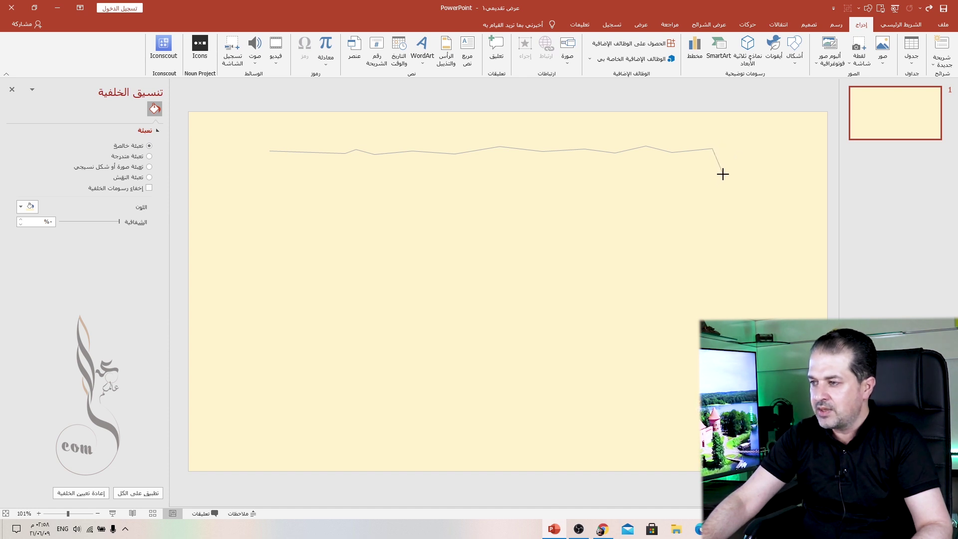
{"action": "left_click", "coordinate": [723, 174]}
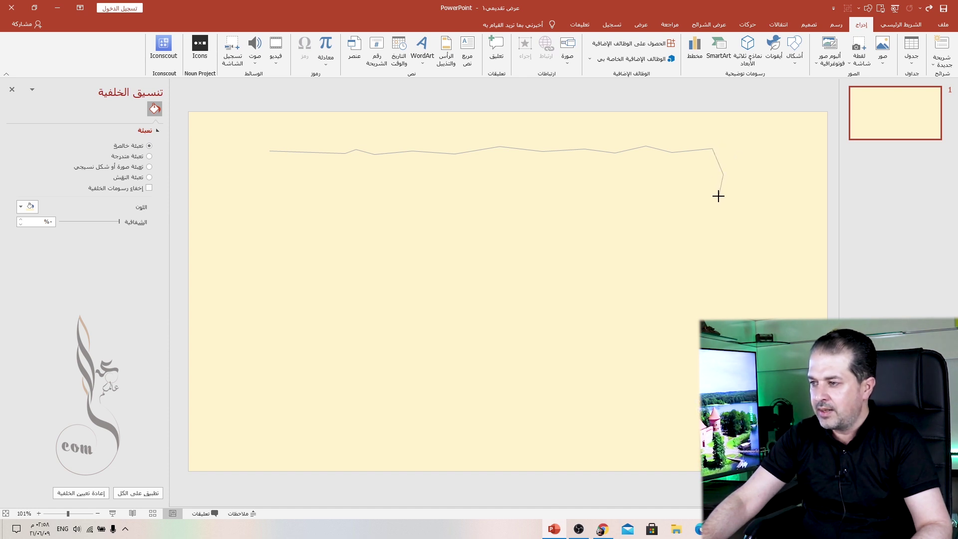
{"action": "left_click", "coordinate": [720, 245]}
{"action": "left_click", "coordinate": [693, 247]}
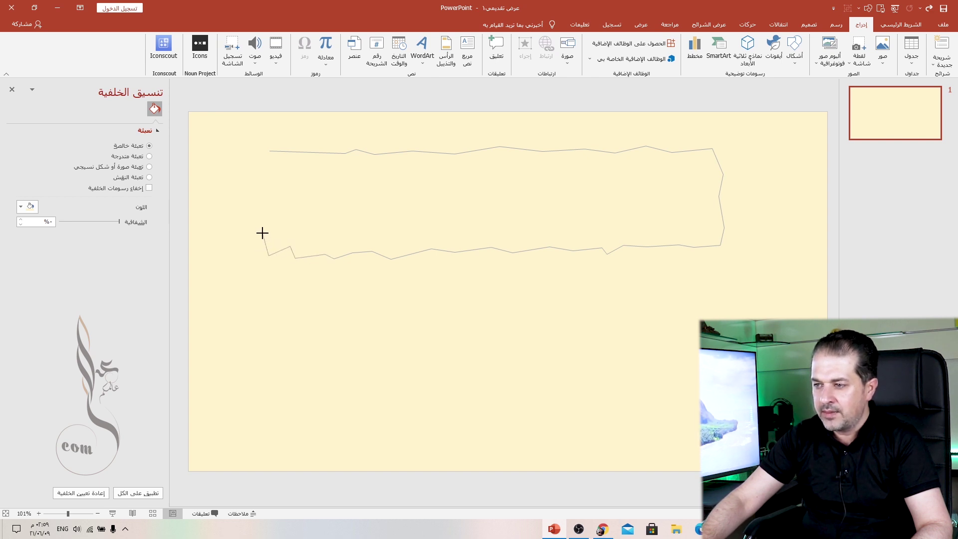
{"action": "left_click", "coordinate": [260, 186]}
{"action": "left_click", "coordinate": [269, 149]}
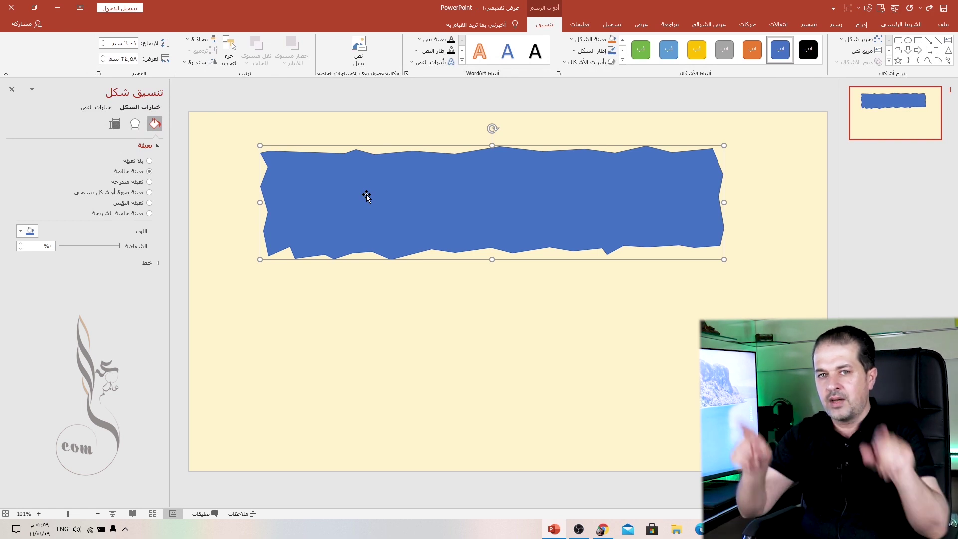
Step: Remove the torn strip's outline and fill it with white
{"action": "left_click", "coordinate": [601, 55]}
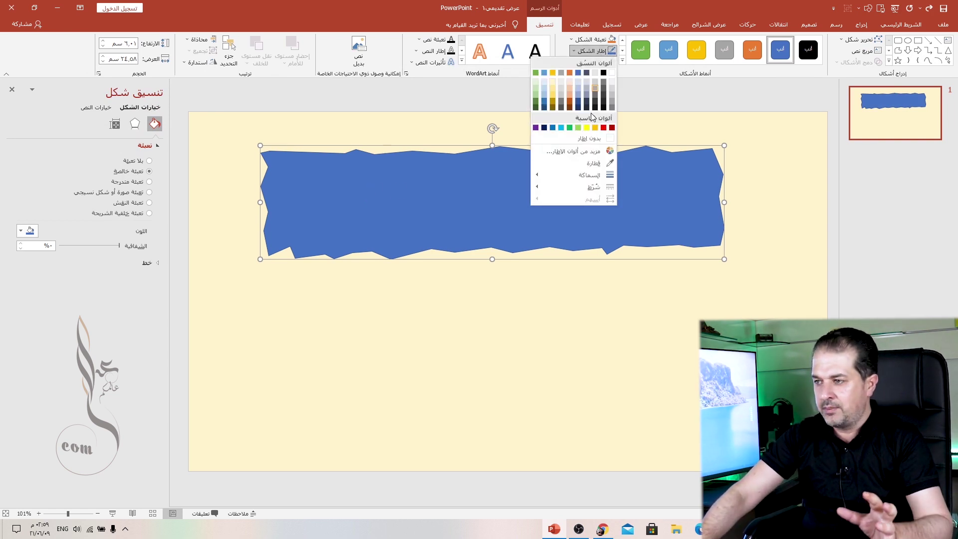
{"action": "left_click", "coordinate": [592, 139]}
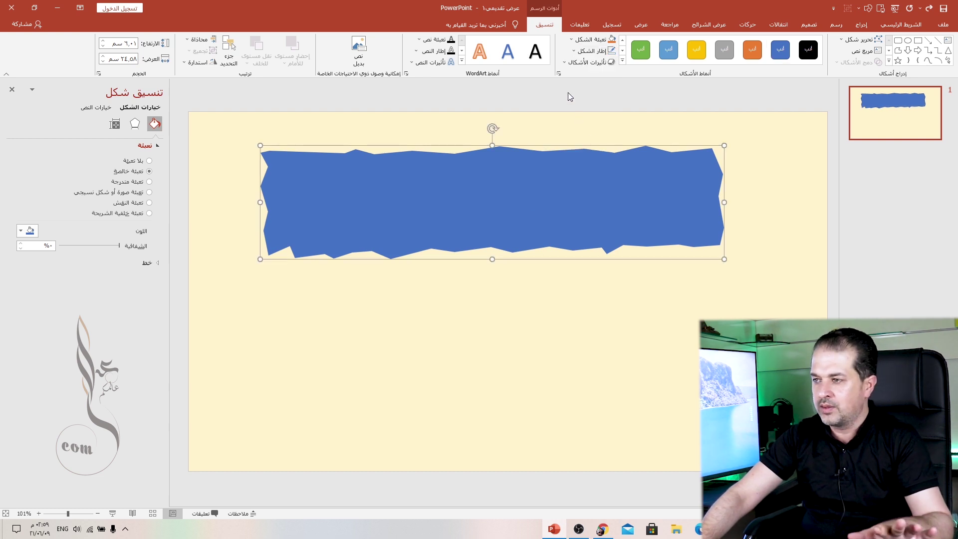
{"action": "left_click", "coordinate": [593, 40]}
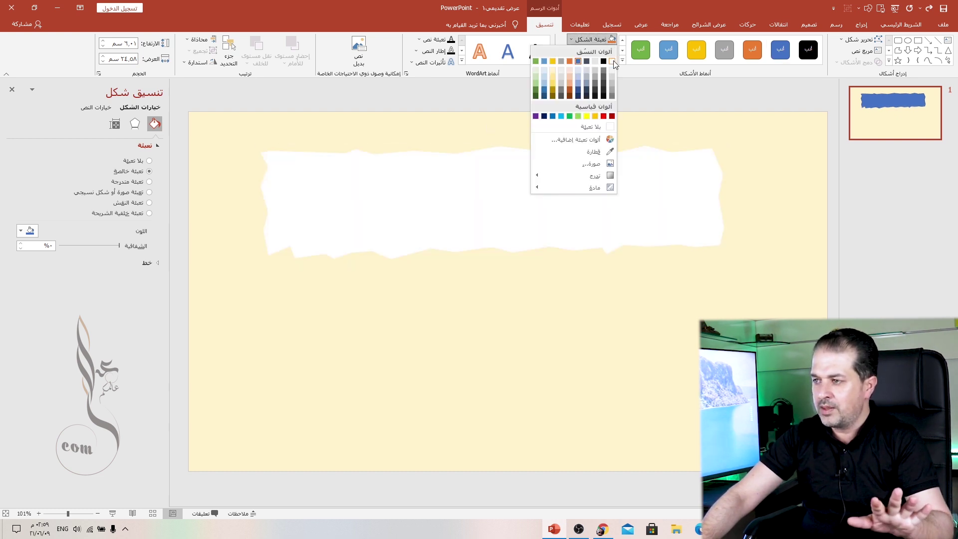
{"action": "left_click", "coordinate": [613, 61]}
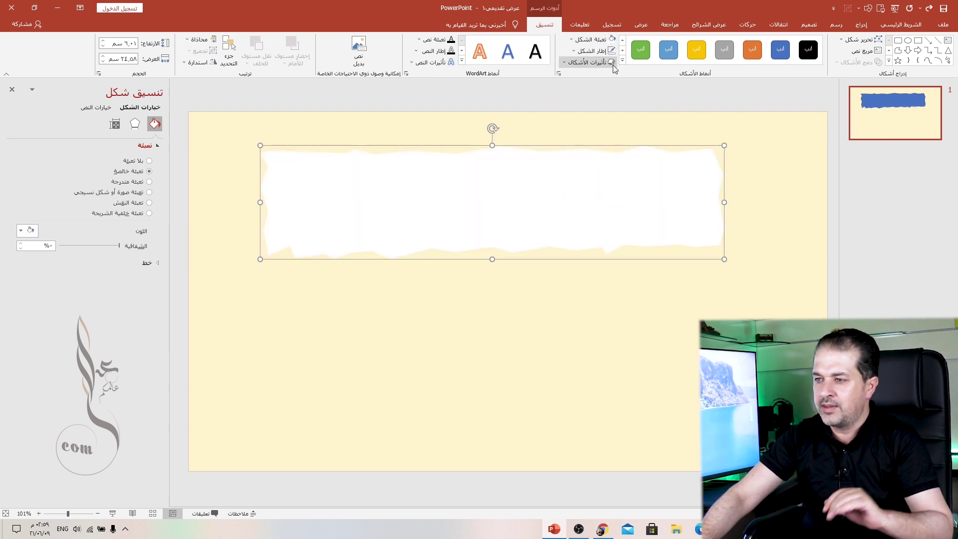
{"action": "right_click", "coordinate": [479, 175]}
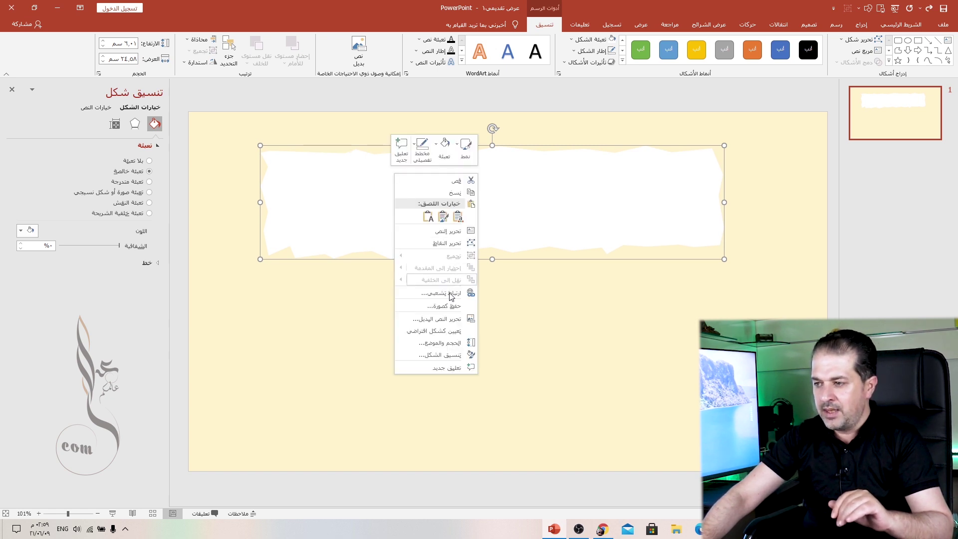
{"action": "left_click", "coordinate": [442, 357]}
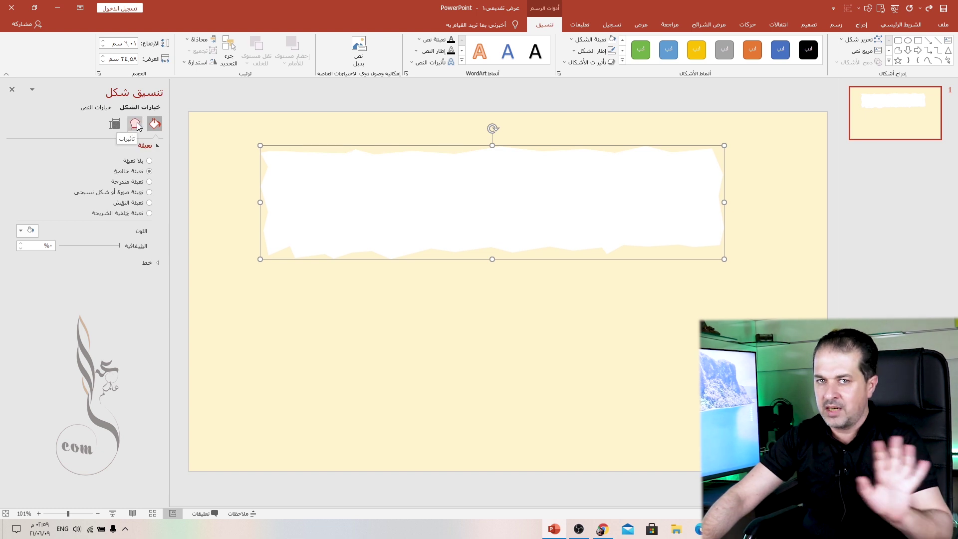
Step: Give the strip a fine grid pattern fill with light-grey lines and nudge it right
{"action": "left_click", "coordinate": [140, 205]}
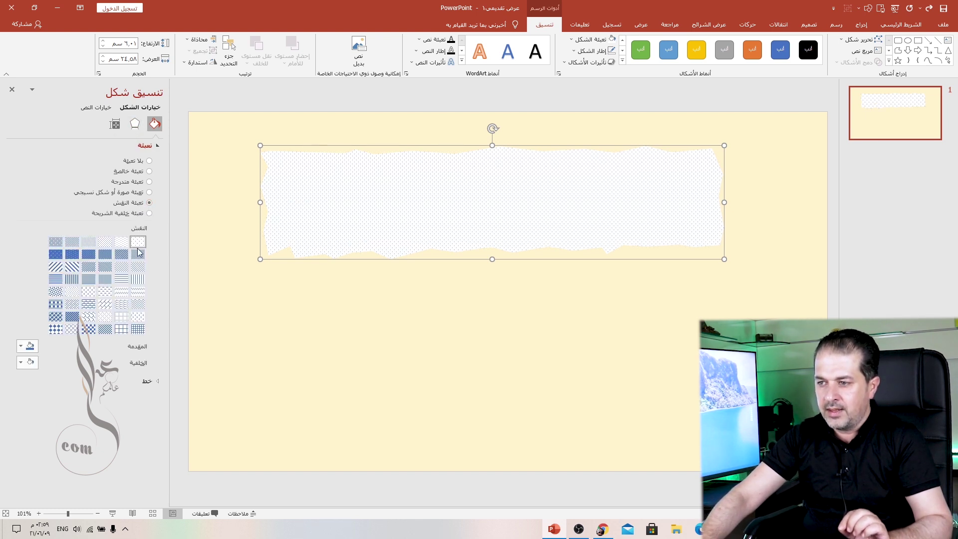
{"action": "left_click", "coordinate": [123, 320]}
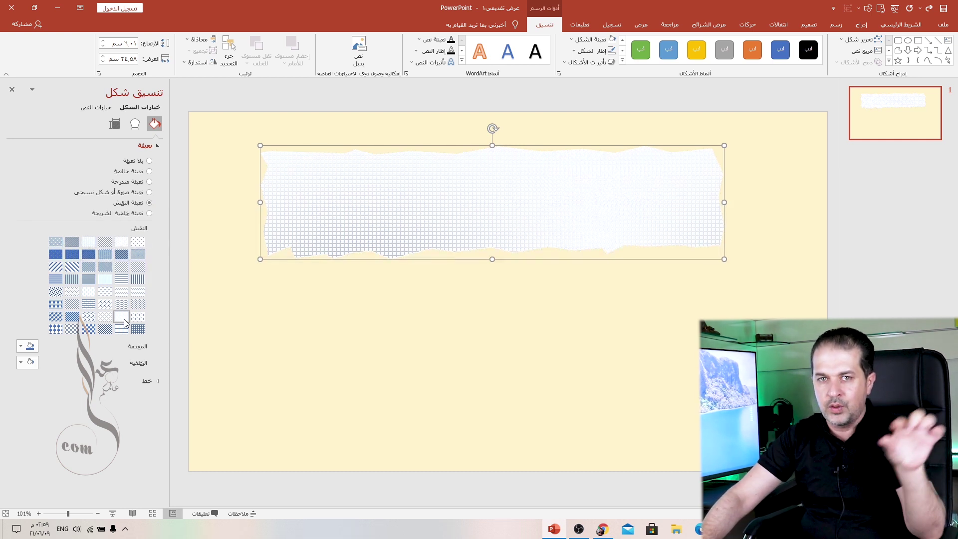
{"action": "left_click", "coordinate": [36, 347]}
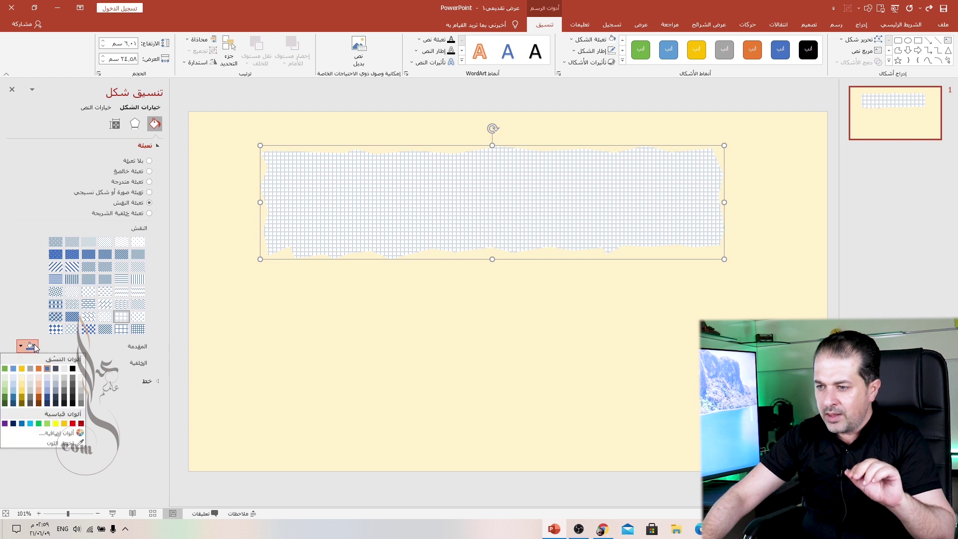
{"action": "left_click", "coordinate": [81, 395]}
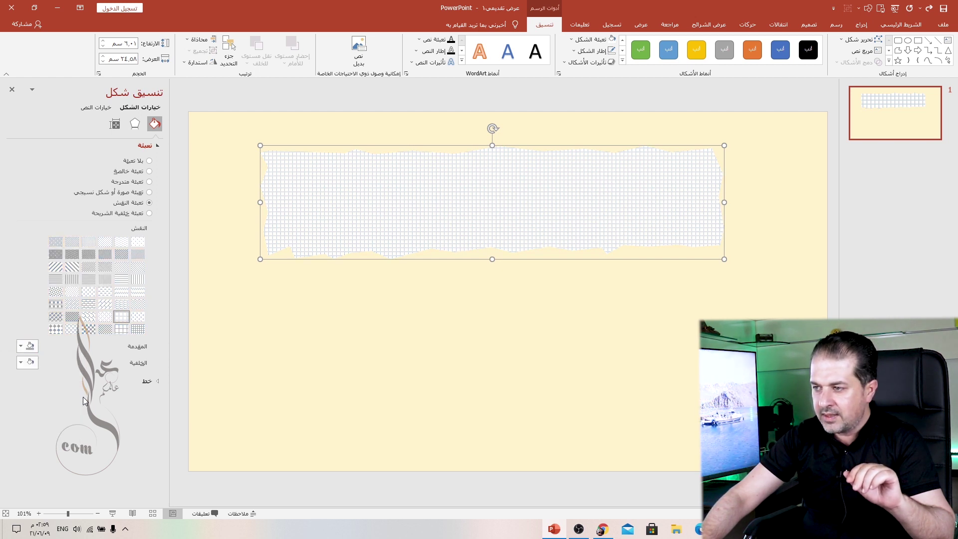
{"action": "left_click", "coordinate": [32, 348]}
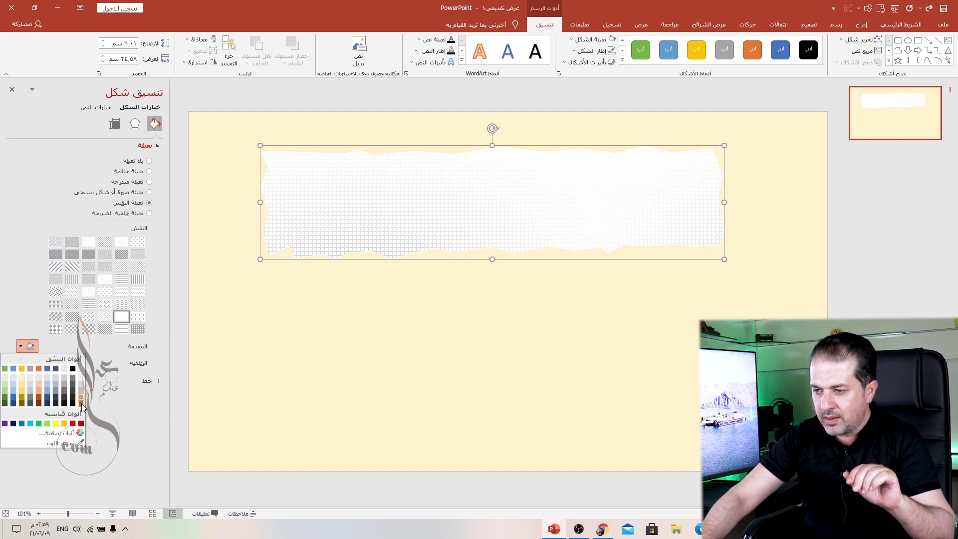
{"action": "left_click", "coordinate": [81, 404]}
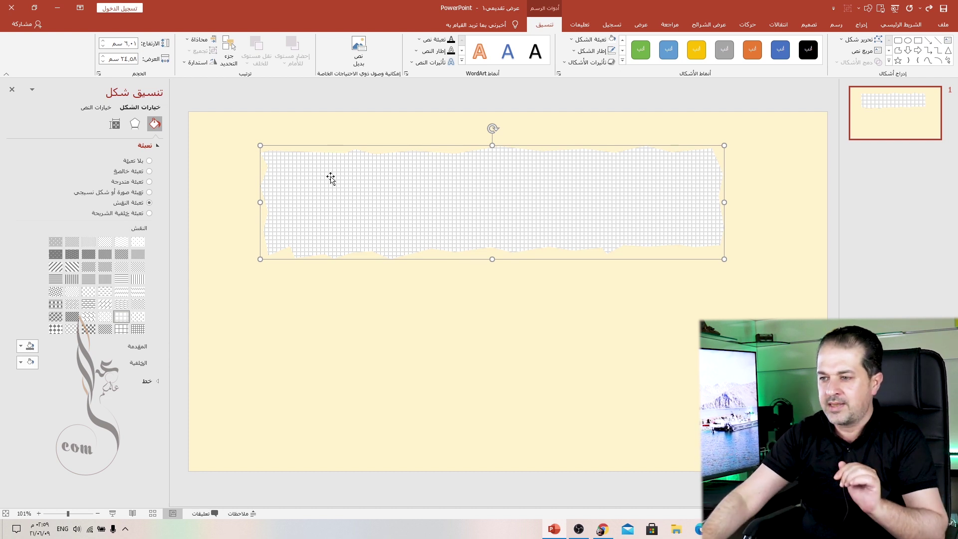
{"action": "left_click", "coordinate": [121, 331]}
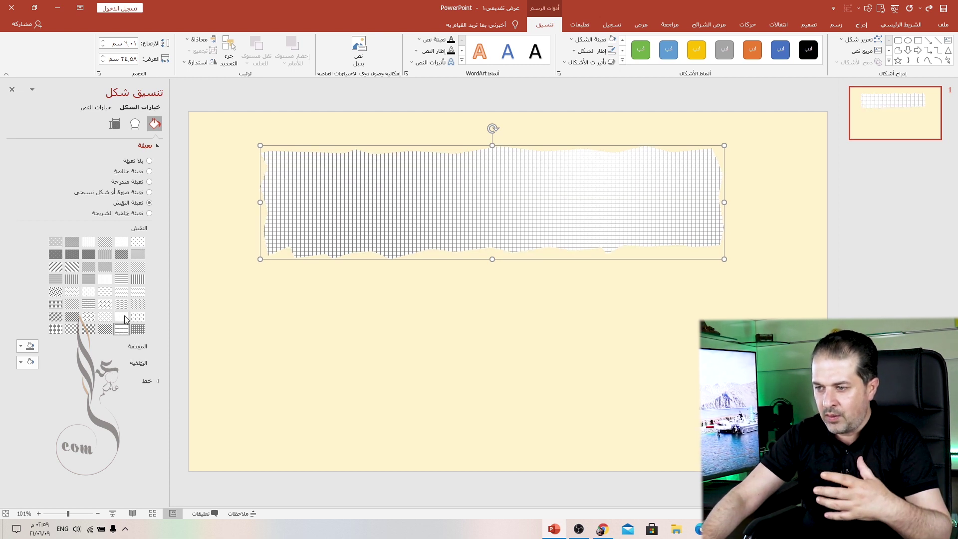
{"action": "left_click", "coordinate": [121, 317]}
{"action": "left_click", "coordinate": [36, 348]}
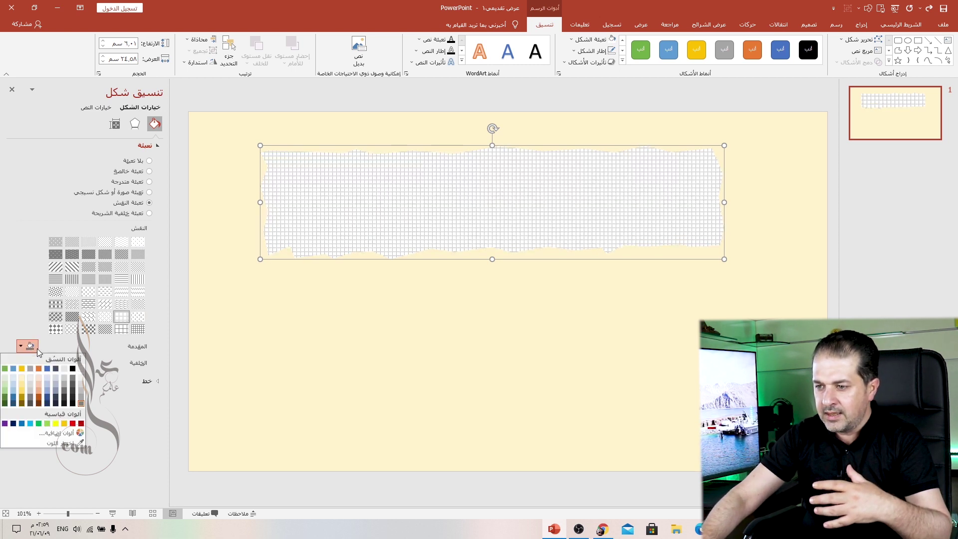
{"action": "left_click", "coordinate": [82, 403]}
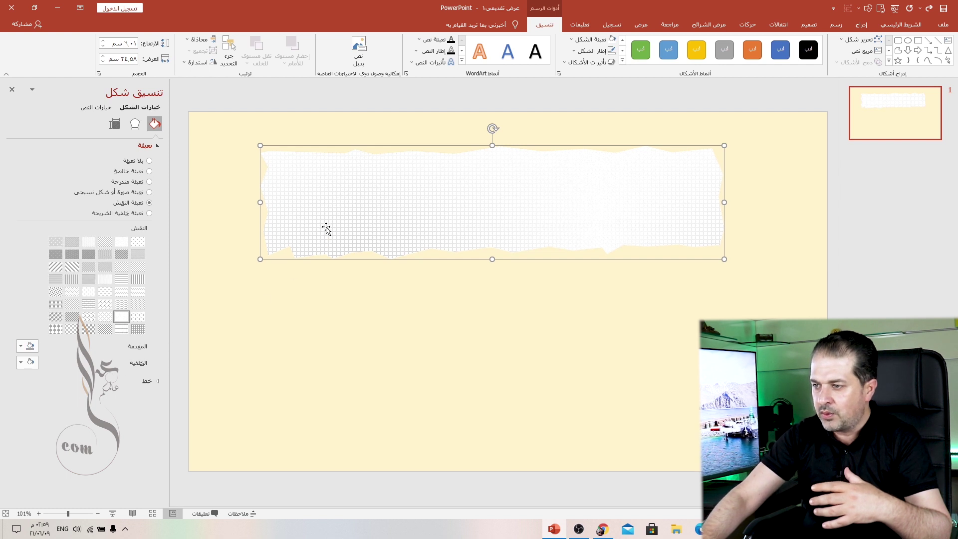
{"action": "left_click_drag", "start_coordinate": [316, 214], "coordinate": [327, 213]}
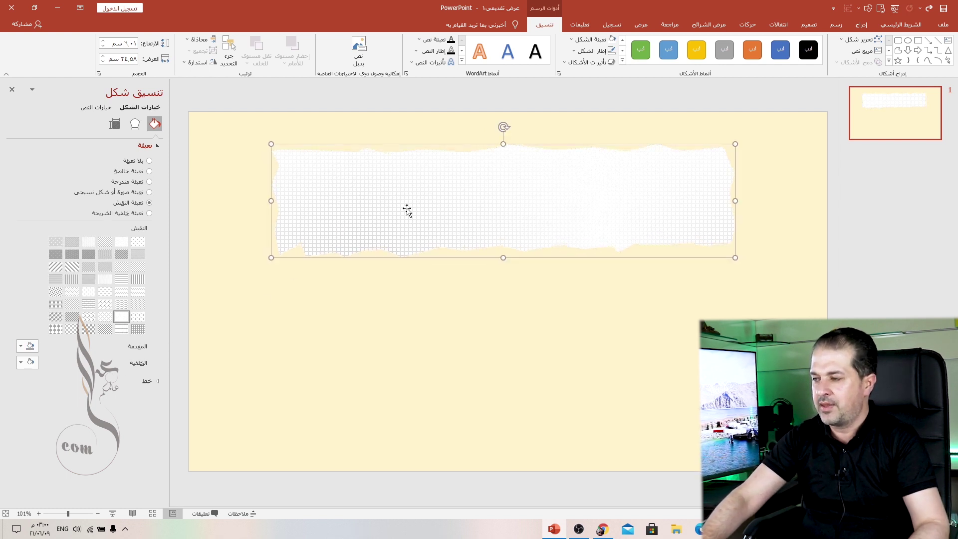
Step: Draw a small blue circle near the paper strip's left edge
{"action": "left_click", "coordinate": [861, 24]}
{"action": "left_click", "coordinate": [795, 56]}
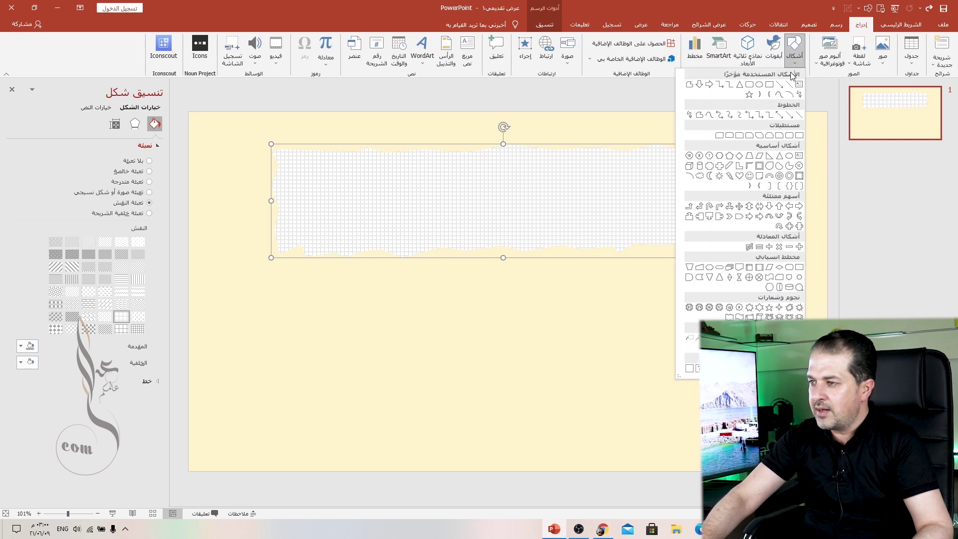
{"action": "left_click", "coordinate": [760, 85]}
{"action": "scroll", "coordinate": [271, 180], "scroll_direction": "up", "scroll_amount": 5}
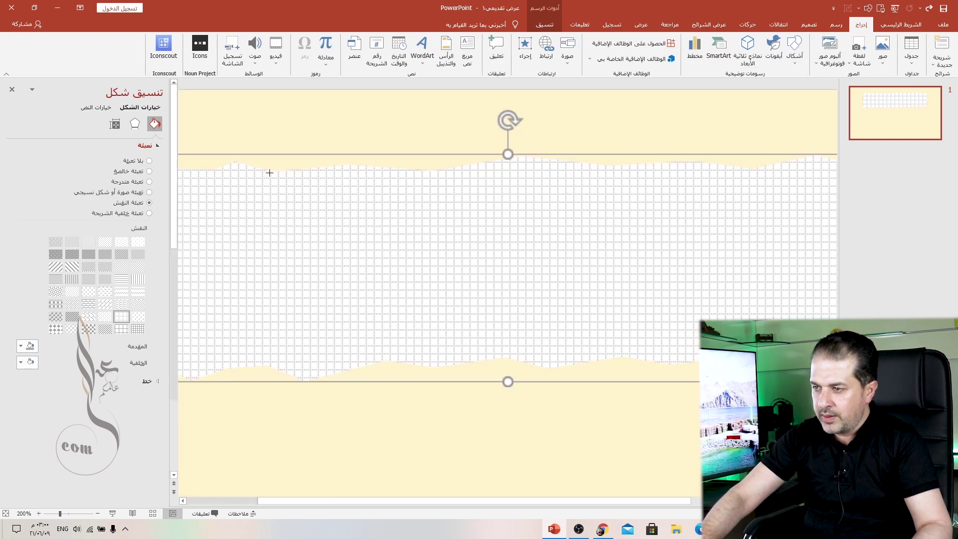
{"action": "left_click_drag", "start_coordinate": [369, 502], "coordinate": [228, 502]}
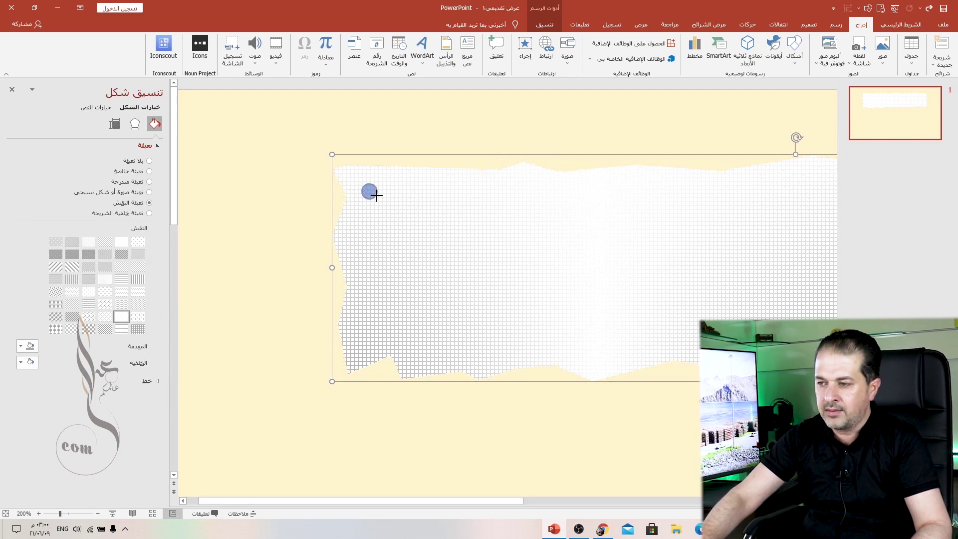
{"action": "left_click_drag", "start_coordinate": [379, 198], "coordinate": [370, 196]}
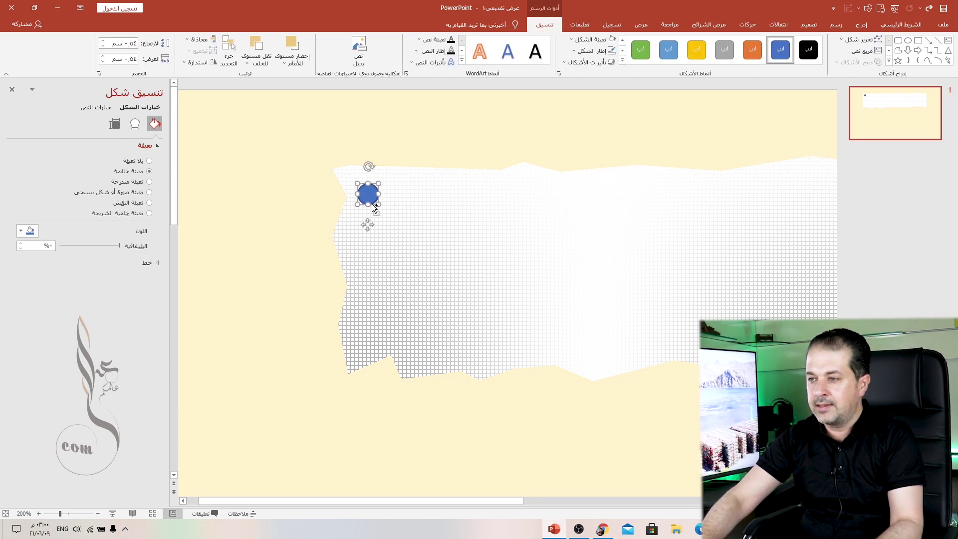
Step: Duplicate the circle with Ctrl+D into a column of five evenly spaced circles
{"action": "key", "text": "ctrl+d"}
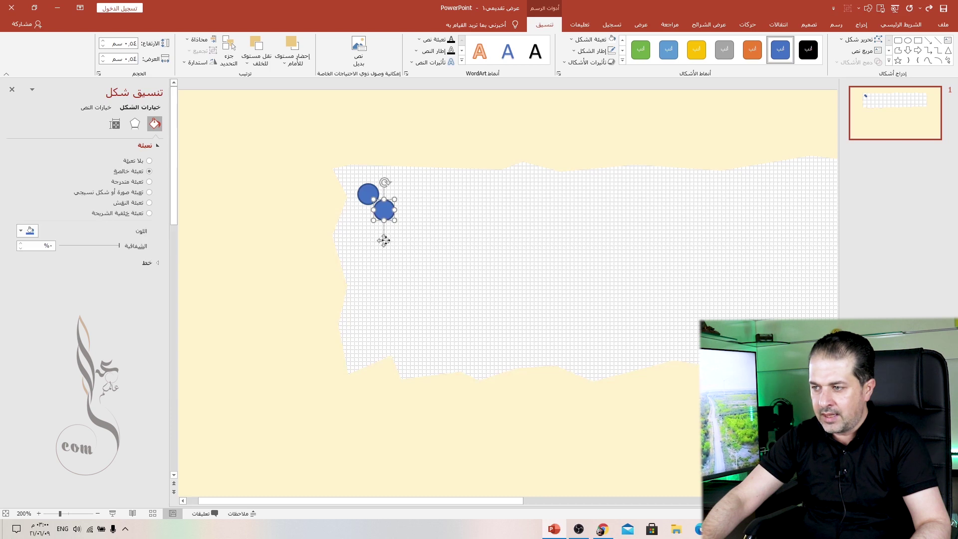
{"action": "left_click_drag", "start_coordinate": [383, 241], "coordinate": [369, 260]}
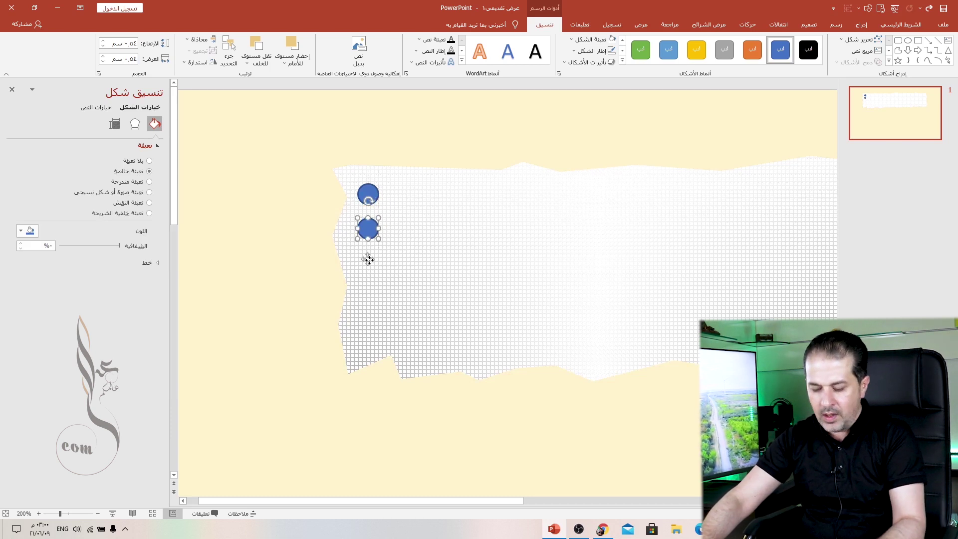
{"action": "key", "text": "ctrl+d"}
{"action": "key", "text": "ctrl+d"}
{"action": "key", "text": "ctrl+d"}
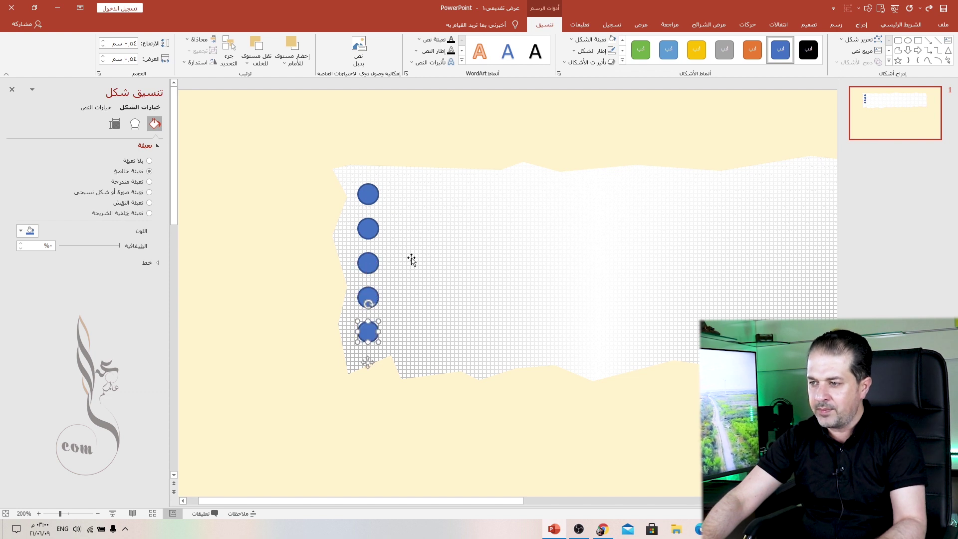
{"action": "left_click", "coordinate": [417, 219]}
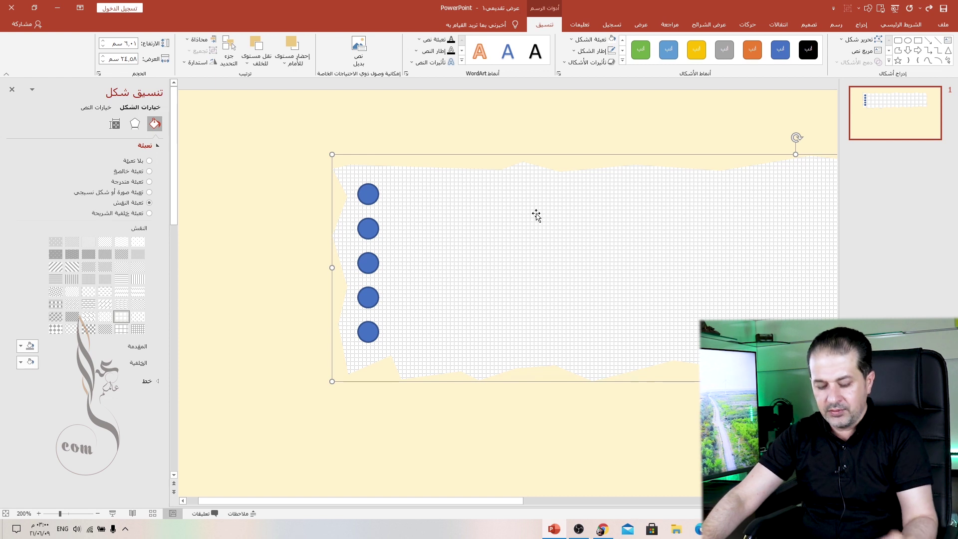
Step: Subtract all five circles from the paper strip to cut punch holes
{"action": "left_click", "coordinate": [376, 198]}
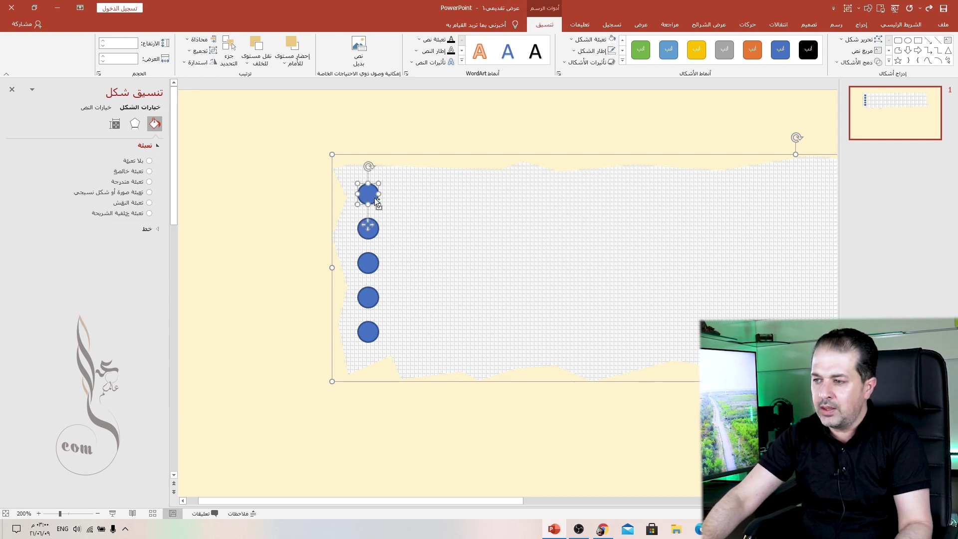
{"action": "left_click", "coordinate": [376, 233], "text": "shift"}
{"action": "left_click", "coordinate": [379, 271], "text": "shift"}
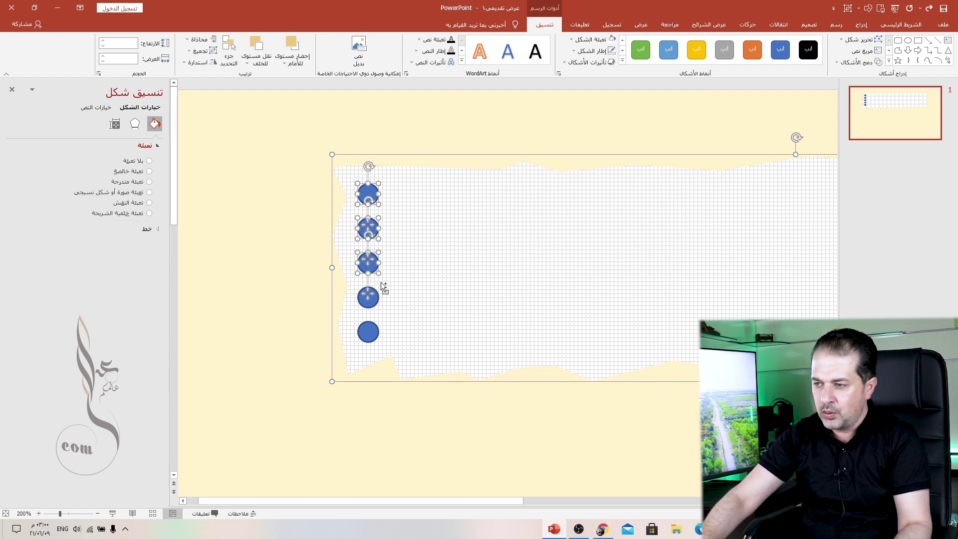
{"action": "left_click", "coordinate": [372, 309], "text": "shift"}
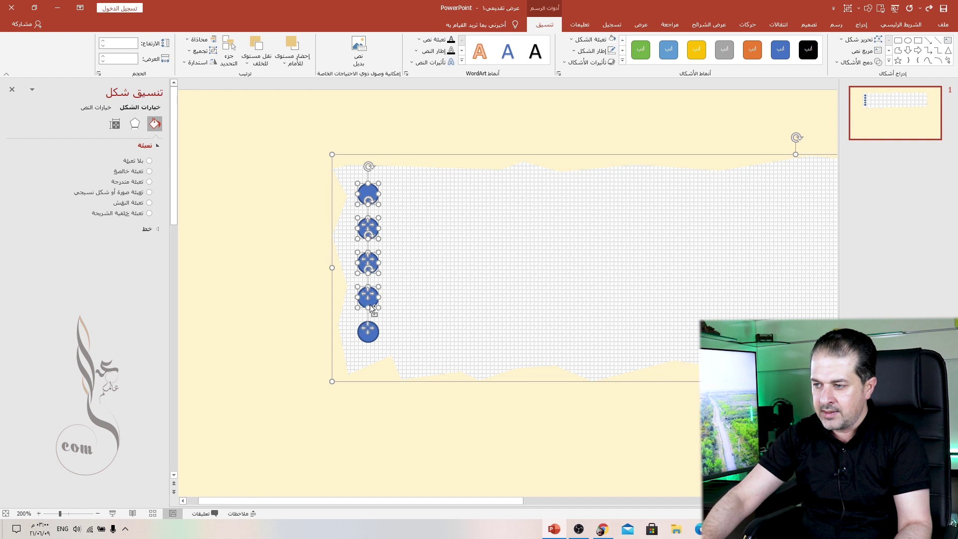
{"action": "left_click", "coordinate": [373, 337], "text": "shift"}
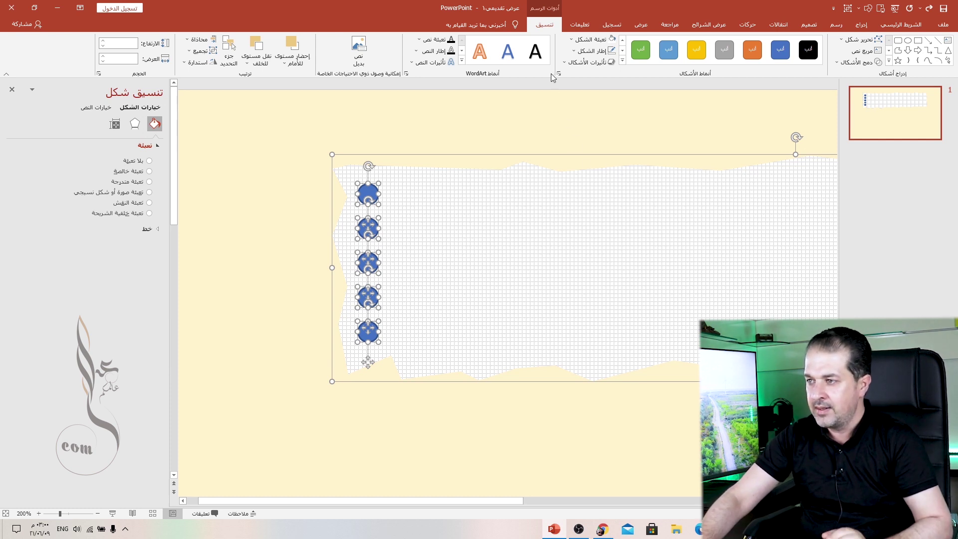
{"action": "left_click", "coordinate": [864, 63]}
{"action": "left_click", "coordinate": [862, 123]}
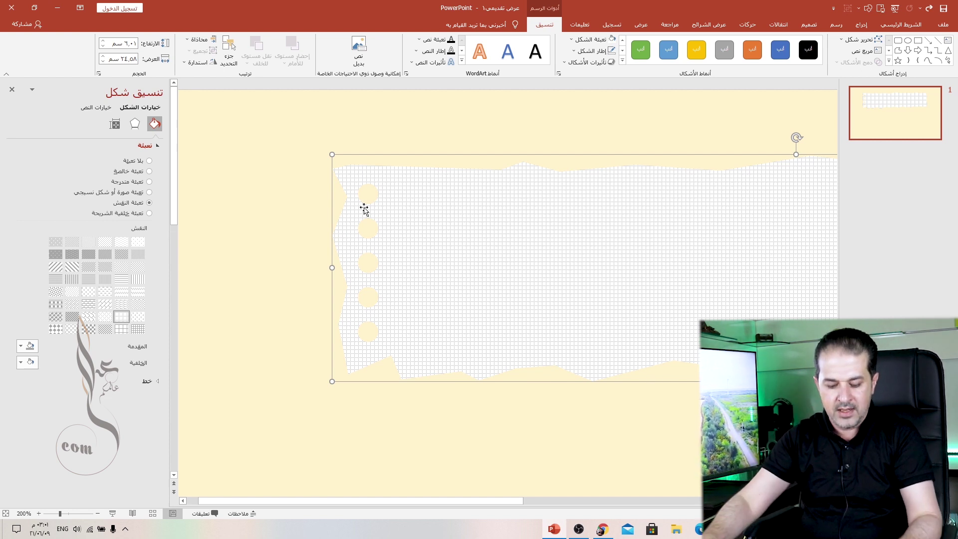
Step: Zoom out, deselect, and choose the Rectangle from the Shapes gallery
{"action": "scroll", "coordinate": [460, 275], "scroll_direction": "down", "scroll_amount": 5}
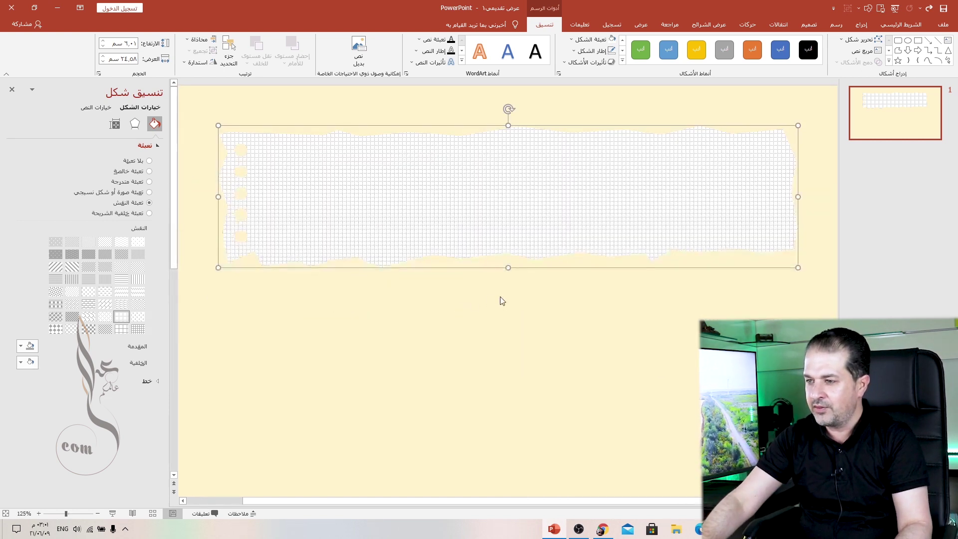
{"action": "left_click", "coordinate": [761, 133]}
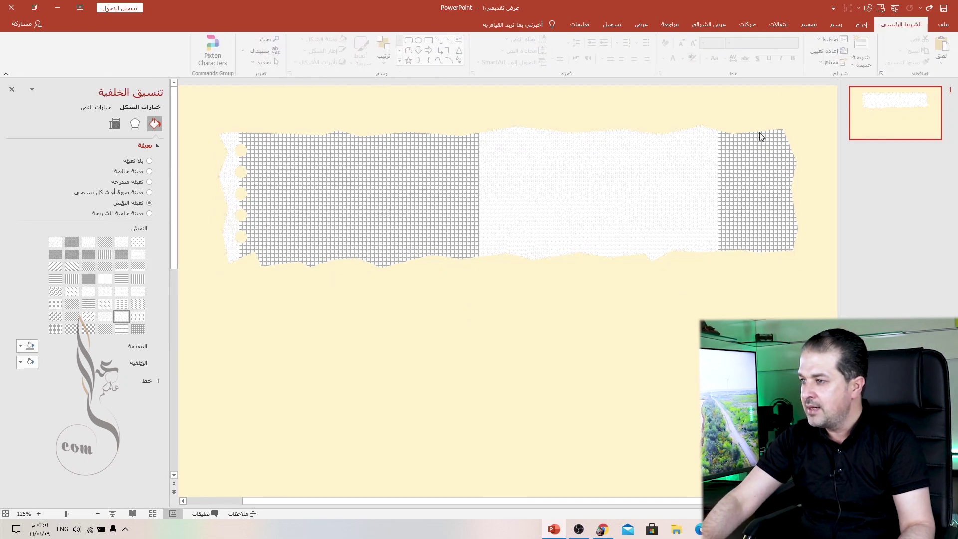
{"action": "left_click", "coordinate": [862, 25]}
{"action": "left_click", "coordinate": [797, 62]}
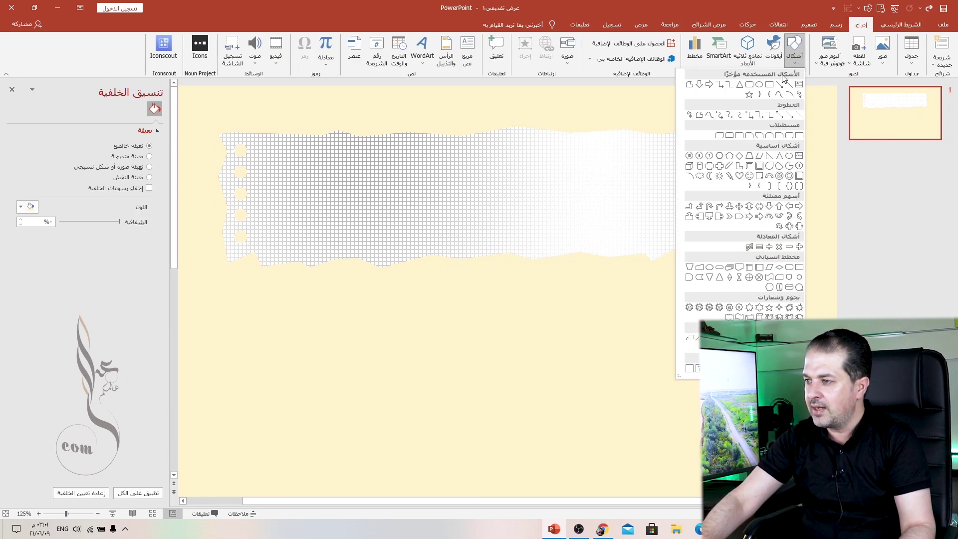
{"action": "left_click", "coordinate": [774, 83]}
Step: Draw a borderless black rectangle over the paper's lower-left part at 55% transparency
{"action": "left_click_drag", "start_coordinate": [219, 197], "coordinate": [477, 283]}
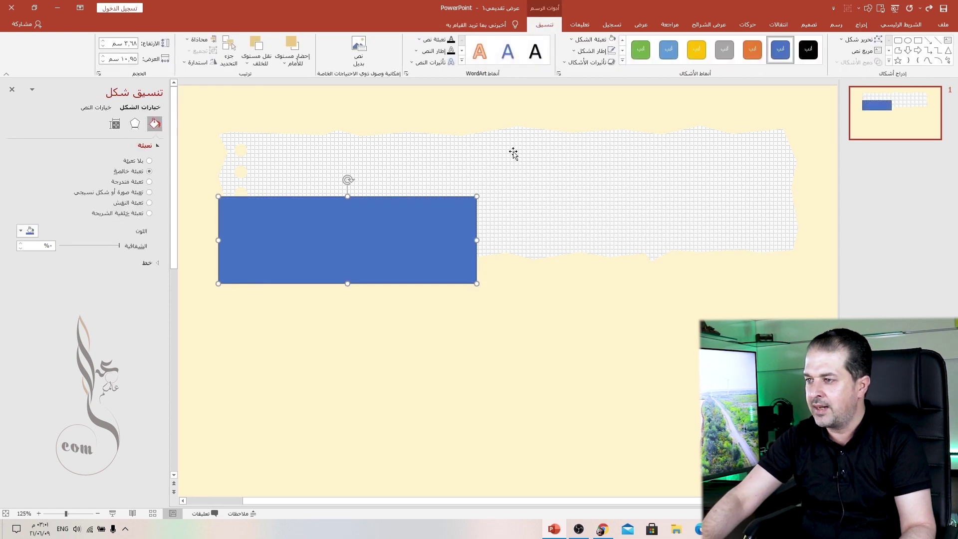
{"action": "left_click", "coordinate": [591, 51]}
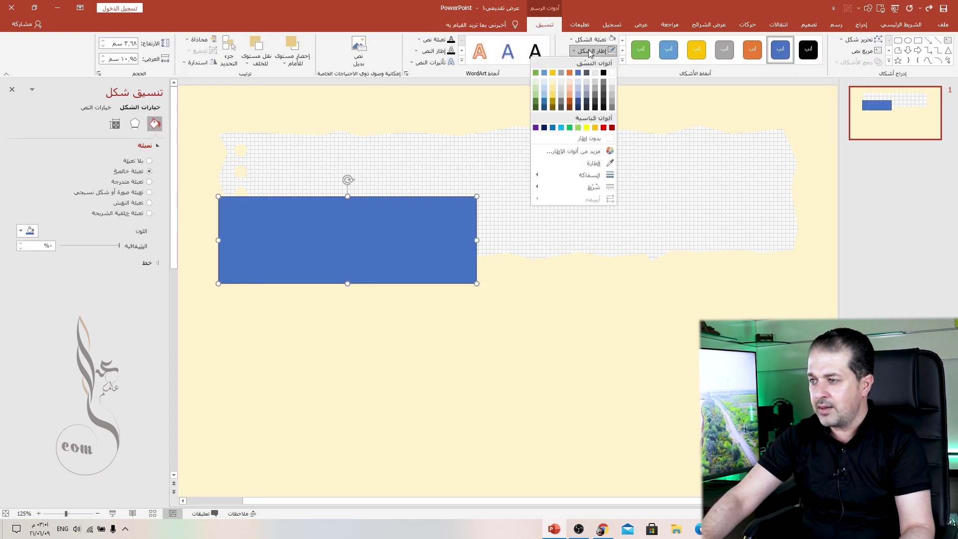
{"action": "left_click", "coordinate": [591, 137]}
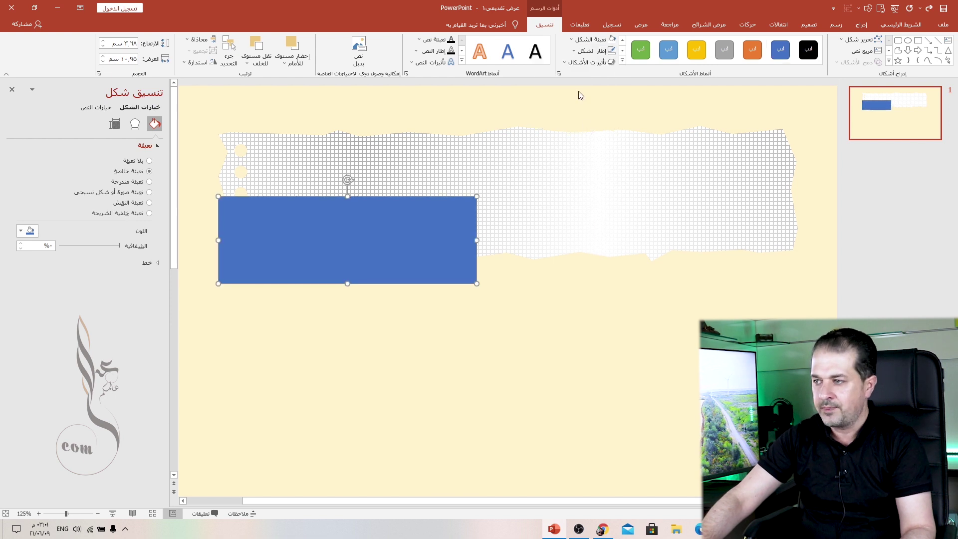
{"action": "left_click", "coordinate": [591, 39]}
{"action": "left_click", "coordinate": [604, 61]}
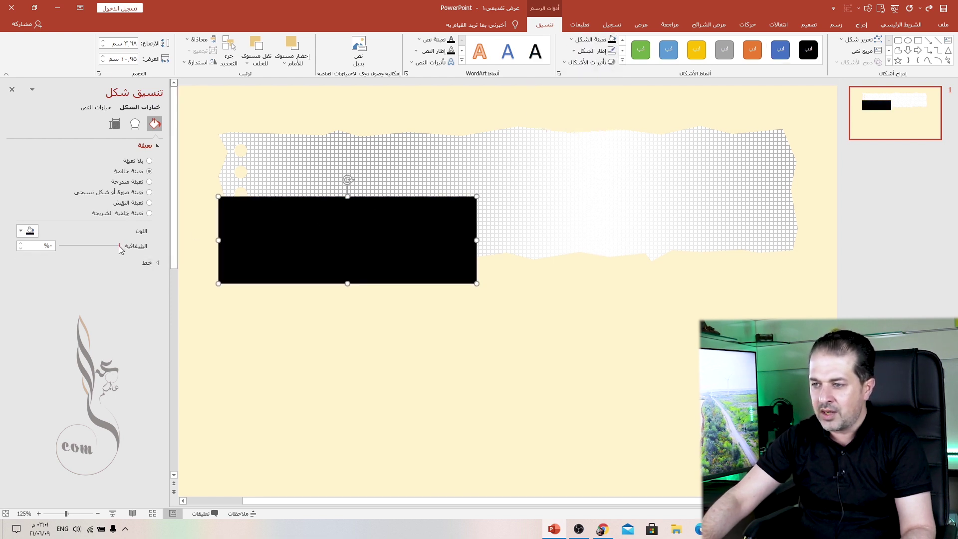
{"action": "left_click_drag", "start_coordinate": [119, 247], "coordinate": [86, 246]}
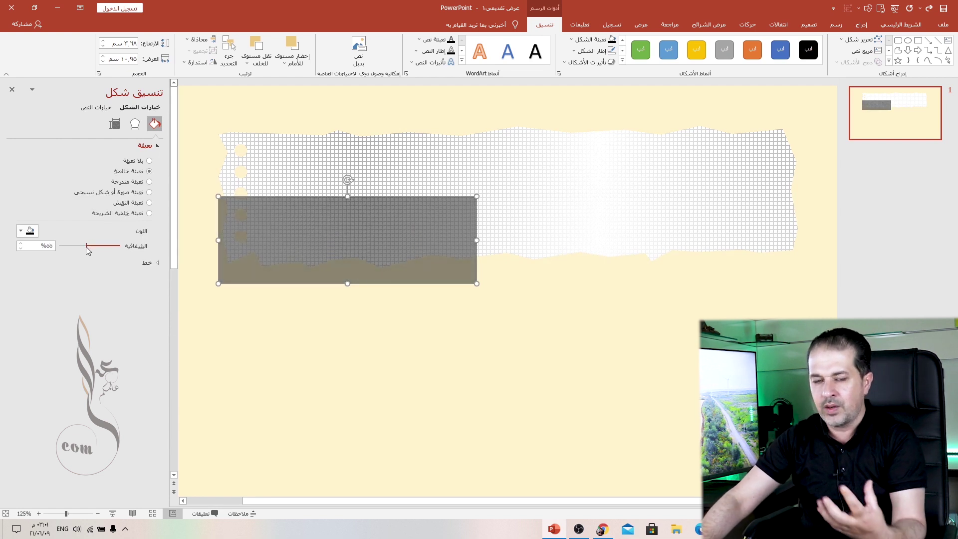
Step: Apply 15 pt soft edges to the transparent rectangle
{"action": "left_click", "coordinate": [140, 127]}
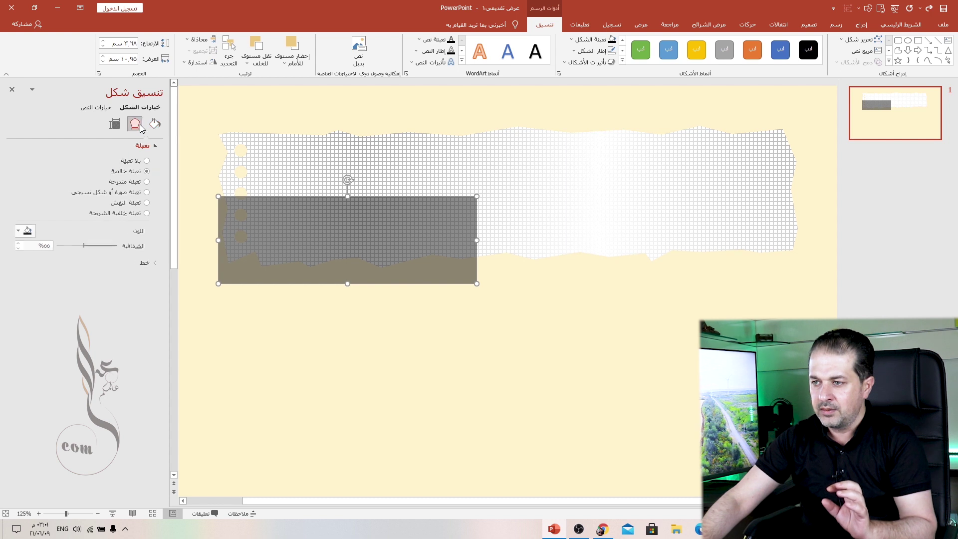
{"action": "left_click", "coordinate": [158, 185]}
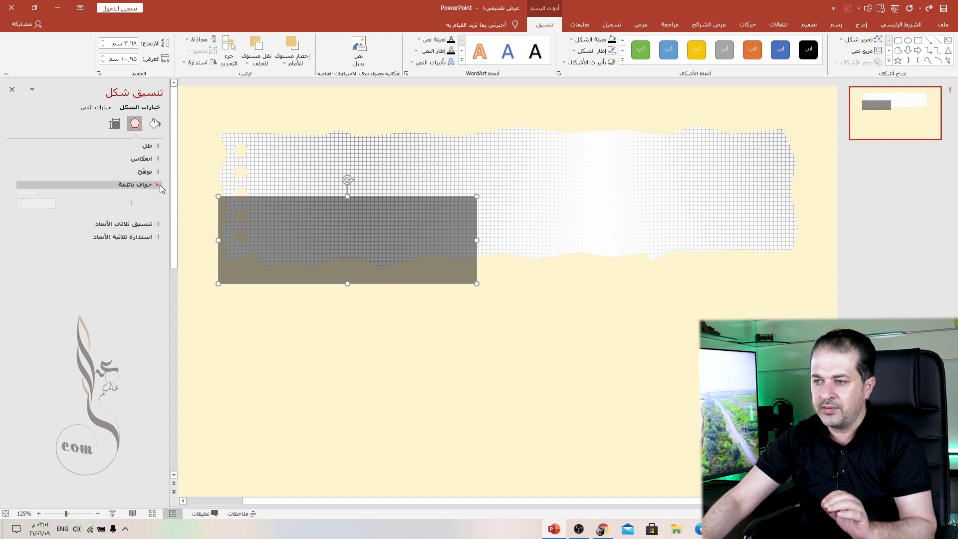
{"action": "left_click_drag", "start_coordinate": [133, 215], "coordinate": [121, 216]}
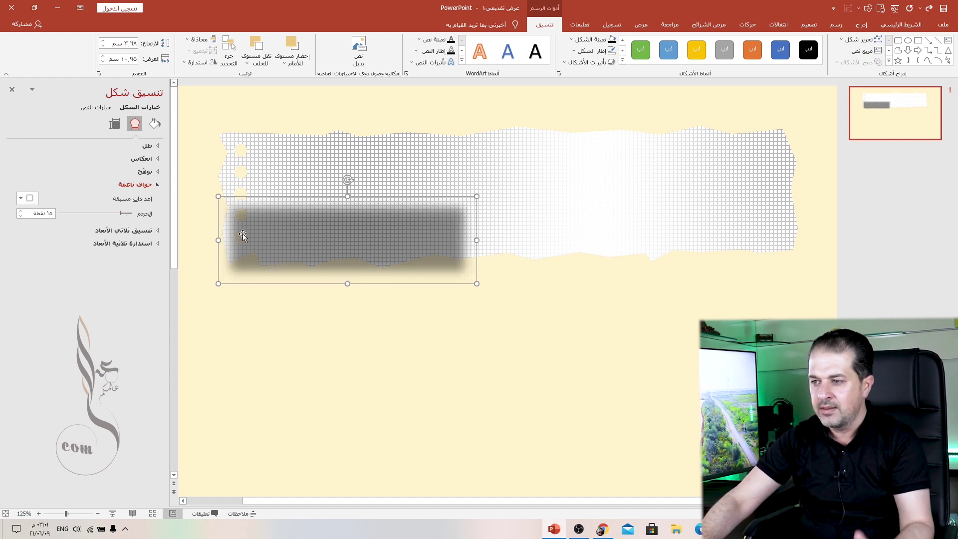
Step: Send the blurred rectangle behind the paper, make it taller, and tilt it slightly under the lower-left edge
{"action": "left_click", "coordinate": [257, 50]}
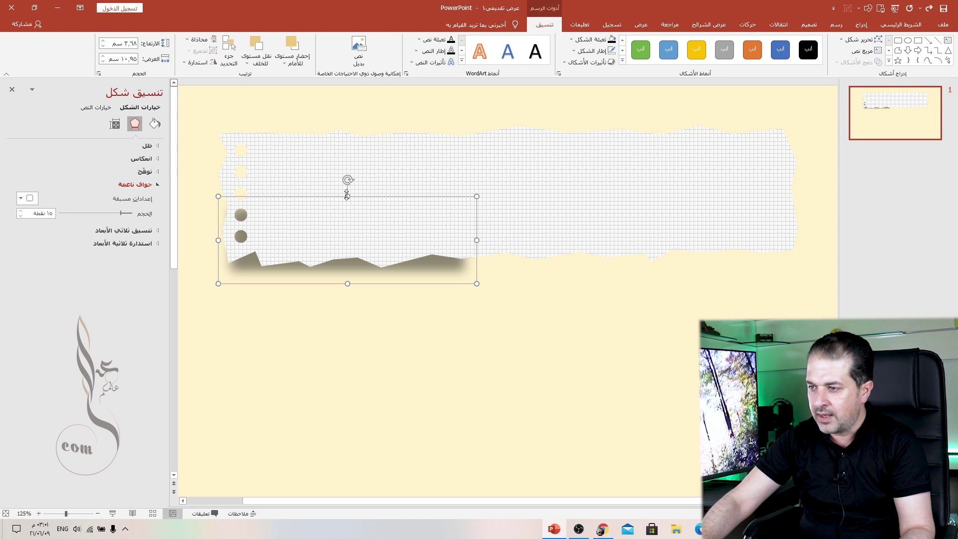
{"action": "left_click_drag", "start_coordinate": [347, 195], "coordinate": [348, 181]}
{"action": "left_click_drag", "start_coordinate": [334, 214], "coordinate": [329, 215]}
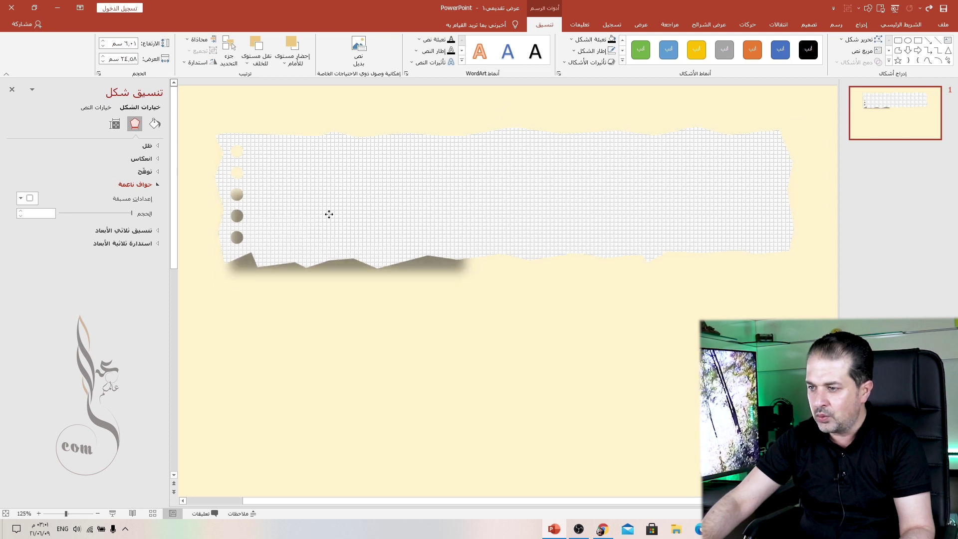
{"action": "left_click", "coordinate": [420, 270]}
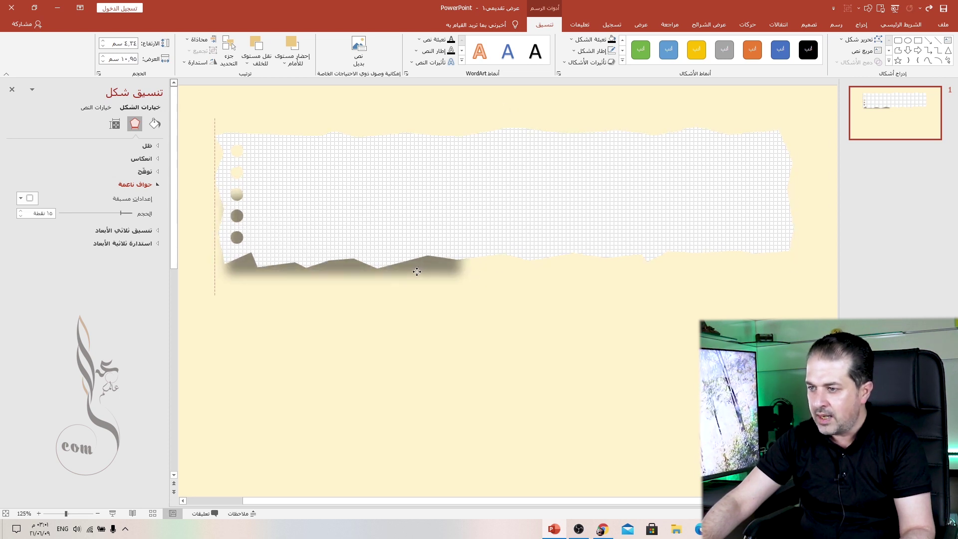
{"action": "left_click_drag", "start_coordinate": [417, 271], "coordinate": [417, 271]}
{"action": "left_click_drag", "start_coordinate": [340, 166], "coordinate": [331, 163]}
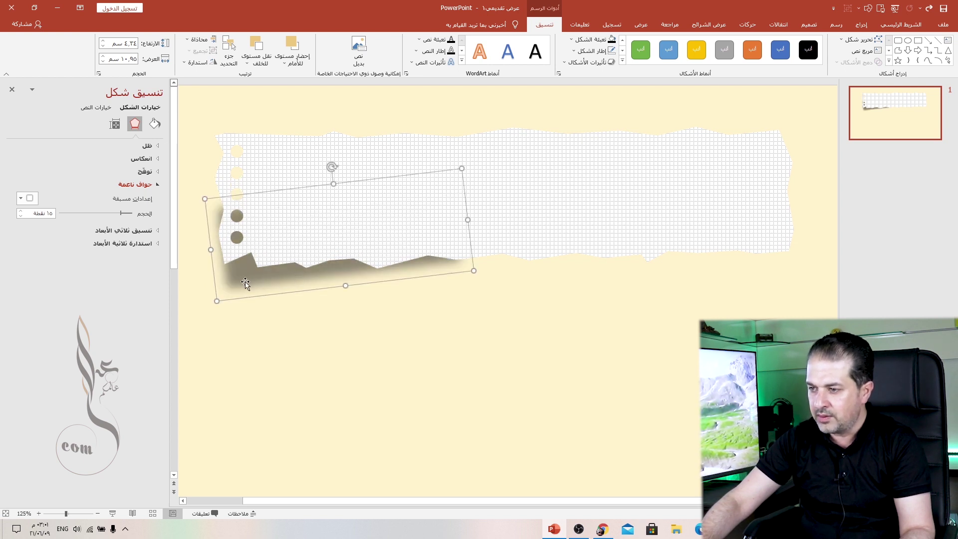
{"action": "left_click_drag", "start_coordinate": [246, 284], "coordinate": [252, 273]}
{"action": "left_click_drag", "start_coordinate": [342, 160], "coordinate": [344, 161]}
{"action": "left_click", "coordinate": [366, 364]}
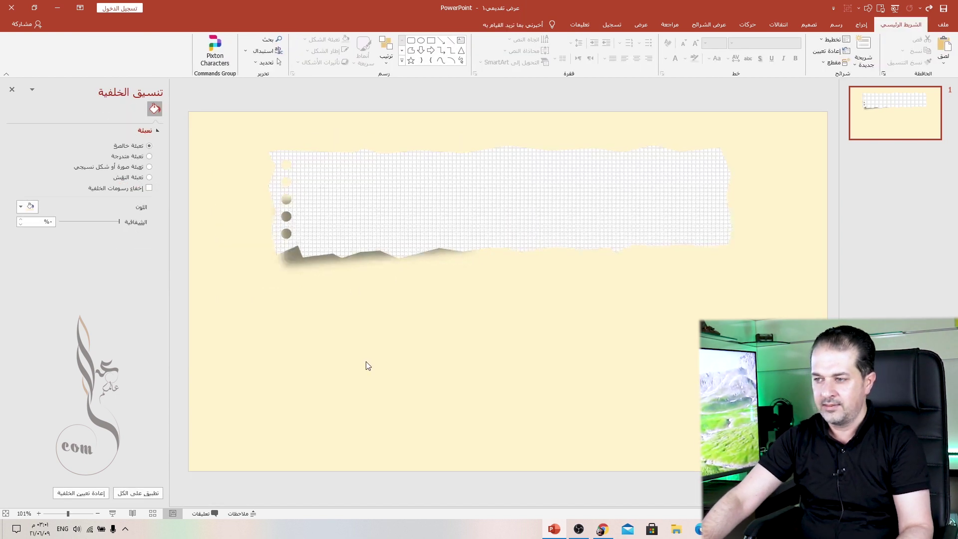
Step: Duplicate the shadow and move the copy under the paper's right end with a different tilt
{"action": "left_click", "coordinate": [286, 259]}
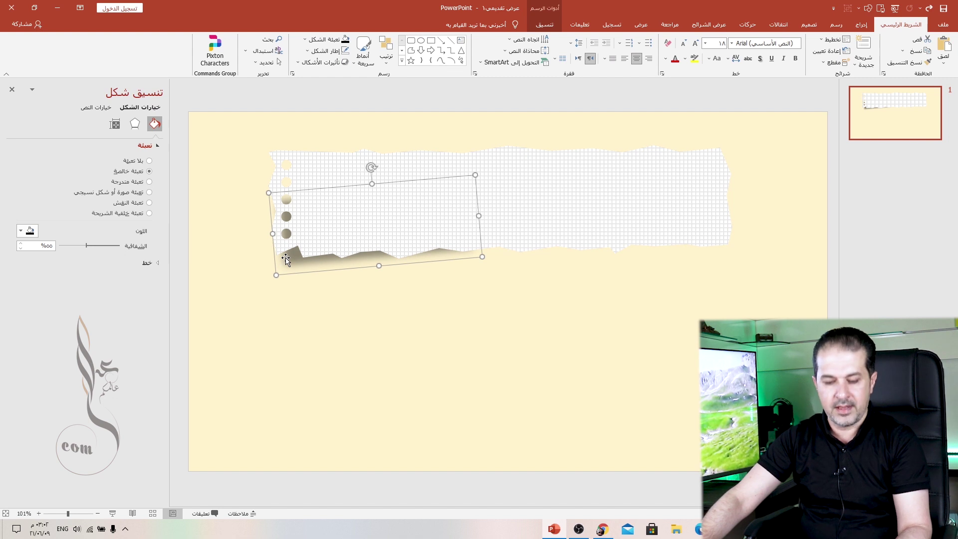
{"action": "key", "text": "ctrl+d"}
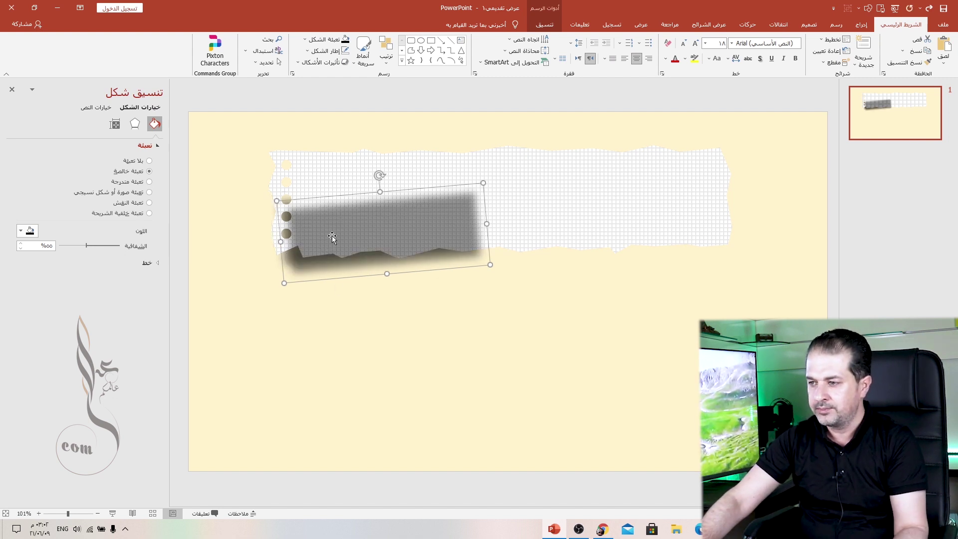
{"action": "left_click_drag", "start_coordinate": [355, 230], "coordinate": [593, 224]}
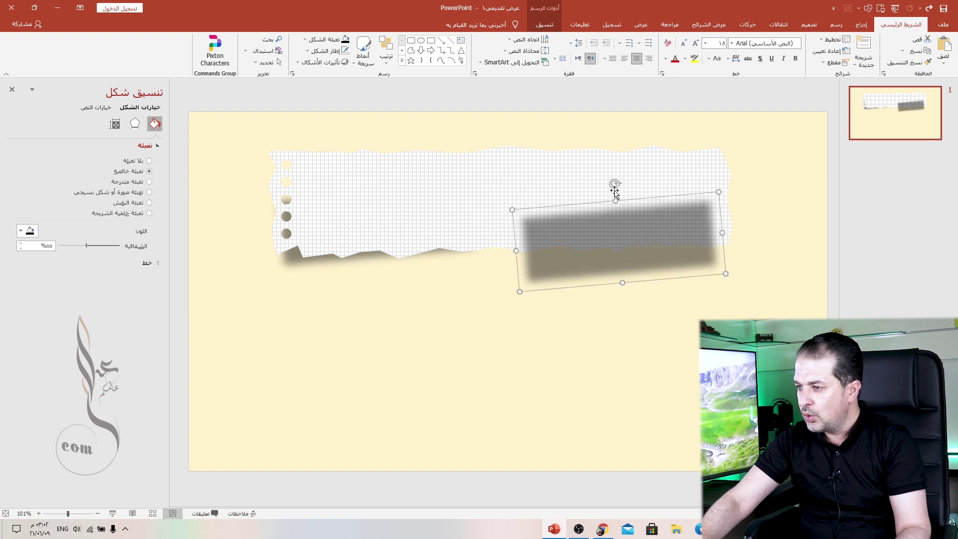
{"action": "left_click_drag", "start_coordinate": [617, 183], "coordinate": [631, 184]}
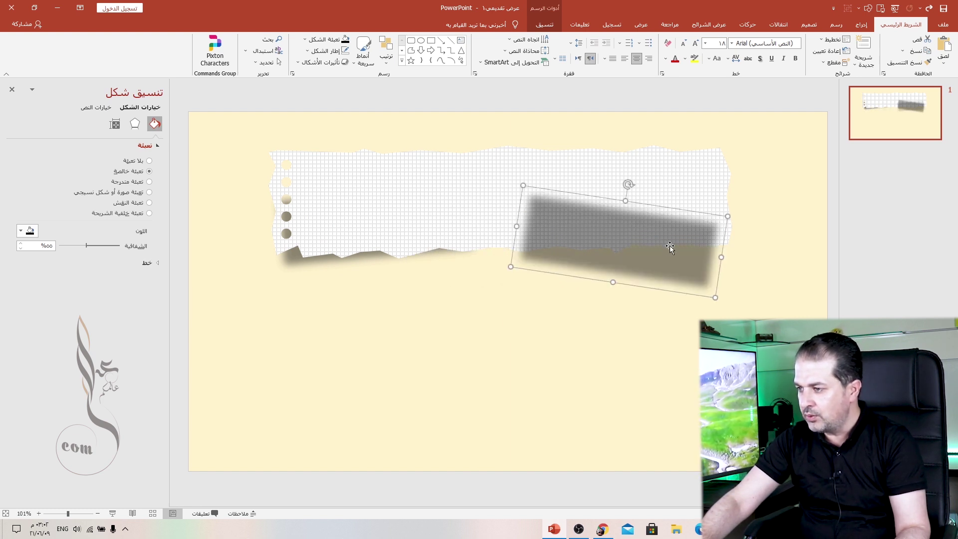
{"action": "left_click_drag", "start_coordinate": [670, 247], "coordinate": [692, 222]}
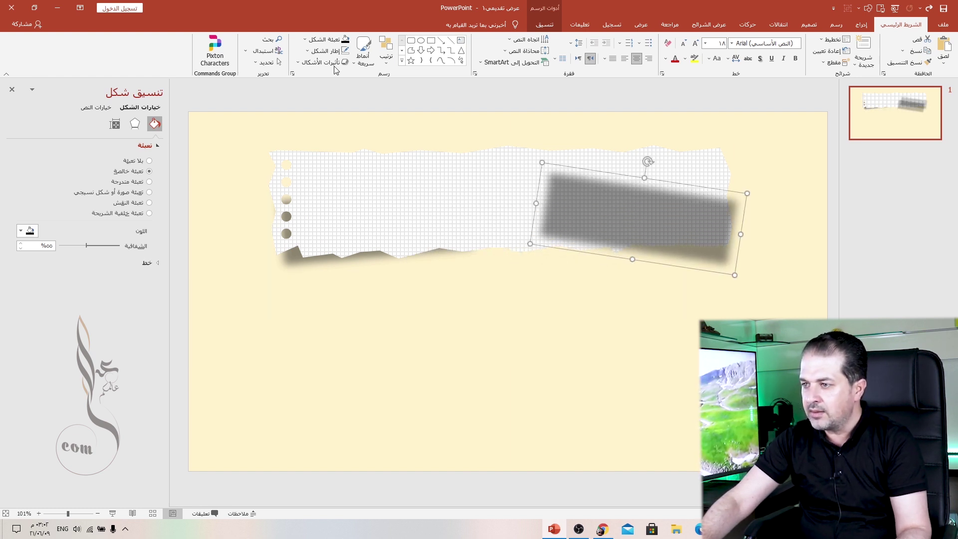
Step: Send the copied shadow behind the paper, flatten its angle, and nudge it slightly down
{"action": "left_click", "coordinate": [546, 24]}
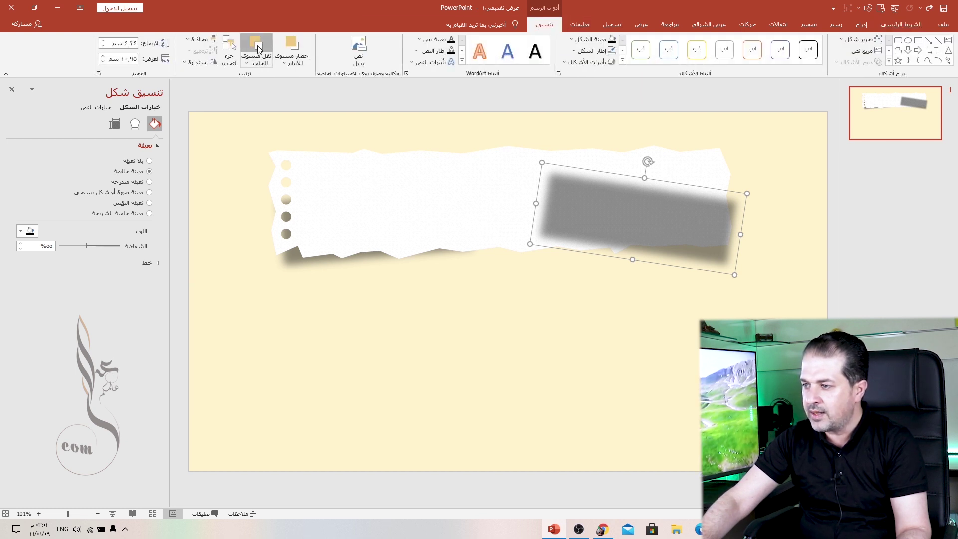
{"action": "left_click", "coordinate": [256, 45]}
{"action": "left_click_drag", "start_coordinate": [648, 162], "coordinate": [643, 160]}
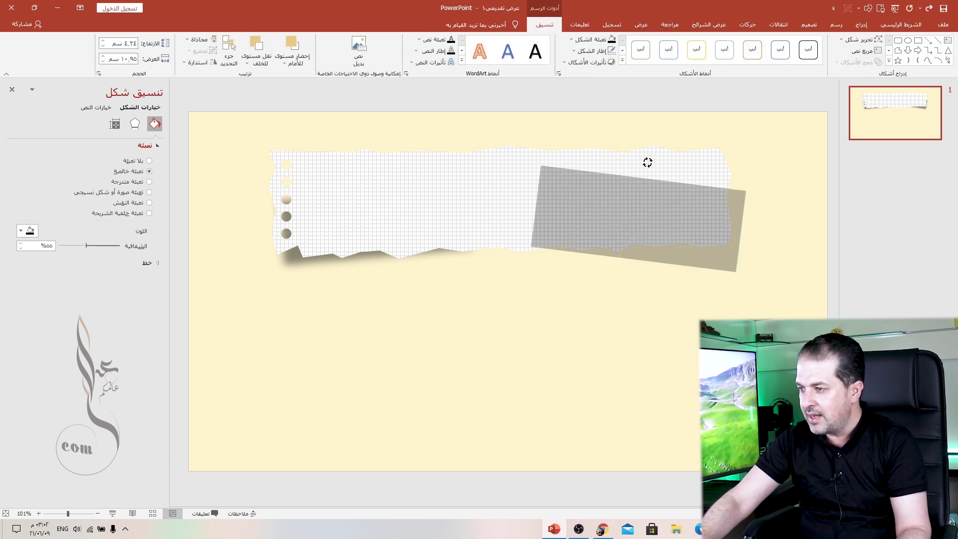
{"action": "key", "text": "Escape"}
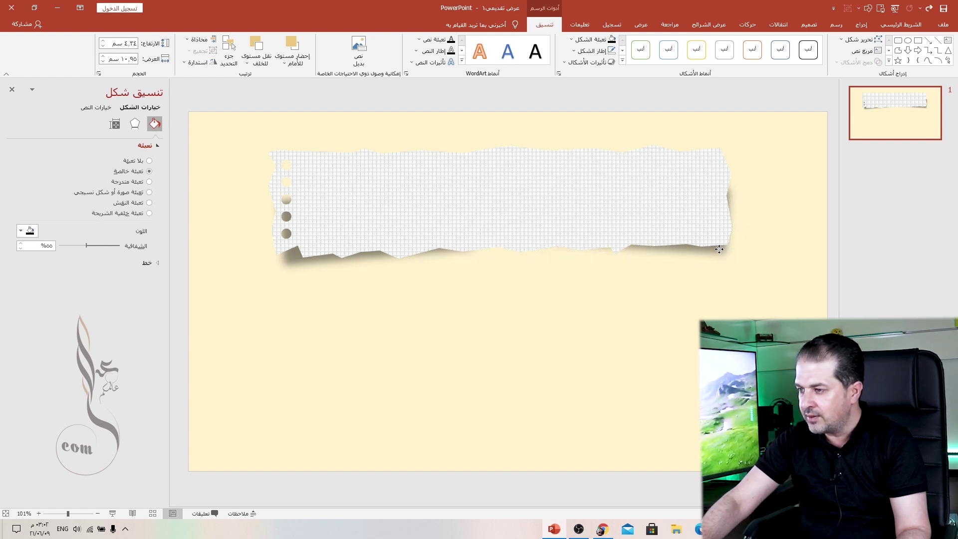
{"action": "left_click_drag", "start_coordinate": [720, 250], "coordinate": [720, 252]}
{"action": "left_click", "coordinate": [671, 305]}
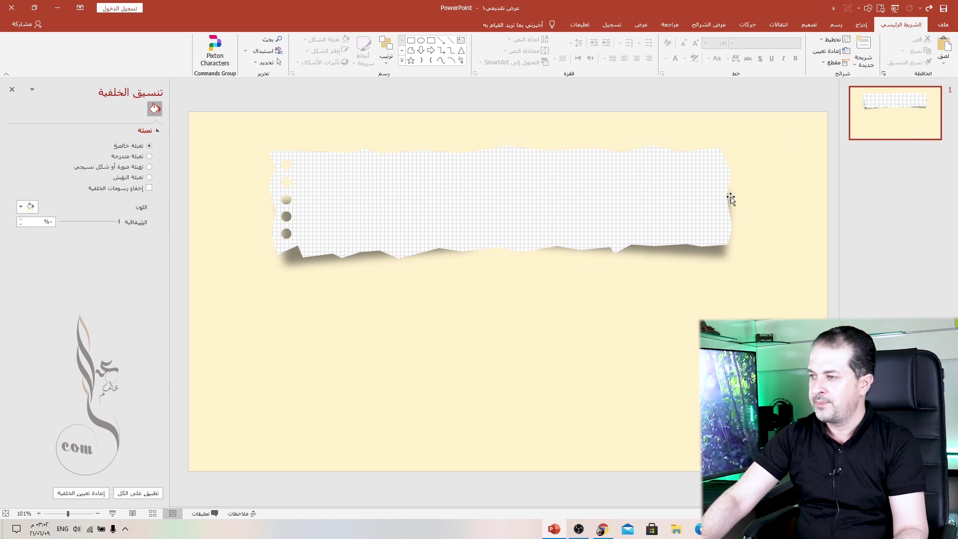
Step: Draw a four-cornered freeform shape over the right end of the paper strip
{"action": "left_click", "coordinate": [866, 26]}
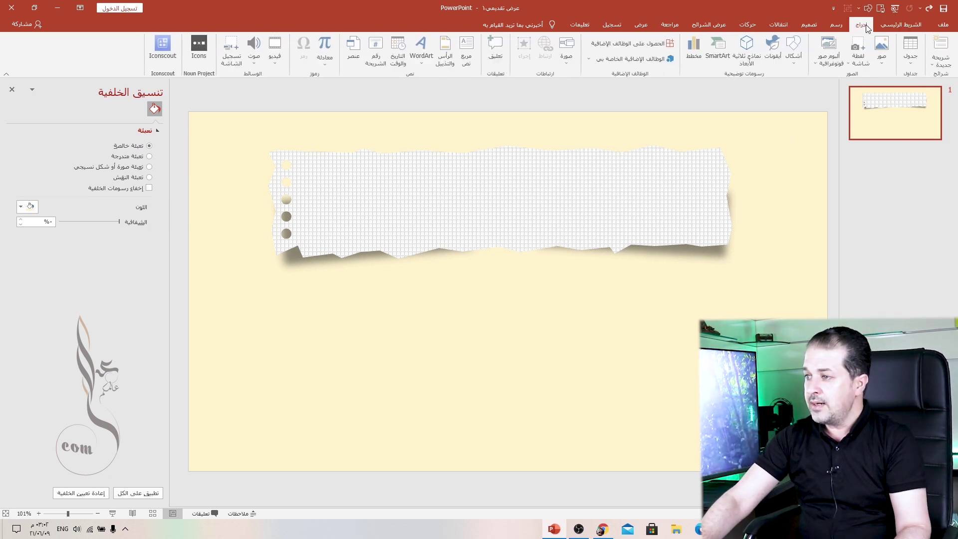
{"action": "left_click", "coordinate": [796, 67]}
{"action": "left_click", "coordinate": [690, 86]}
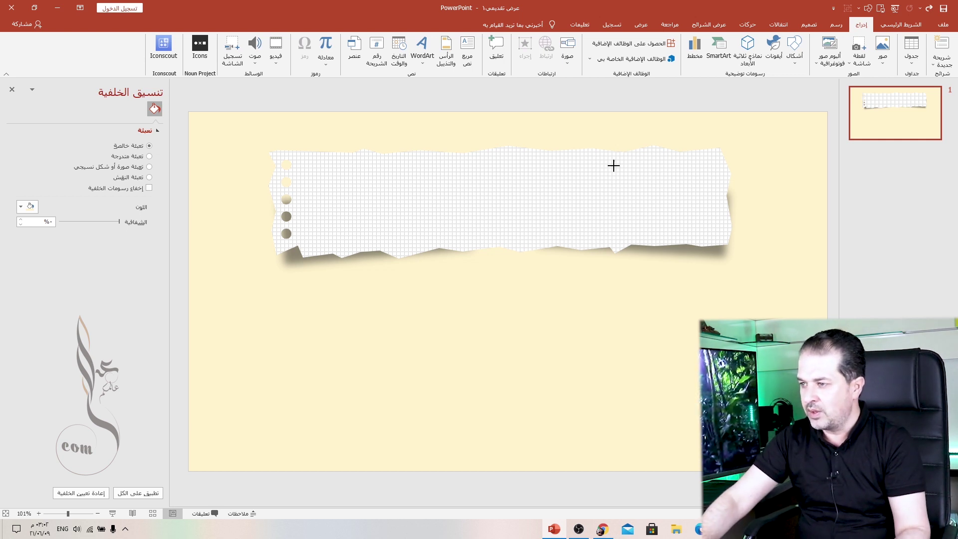
{"action": "left_click", "coordinate": [613, 202]}
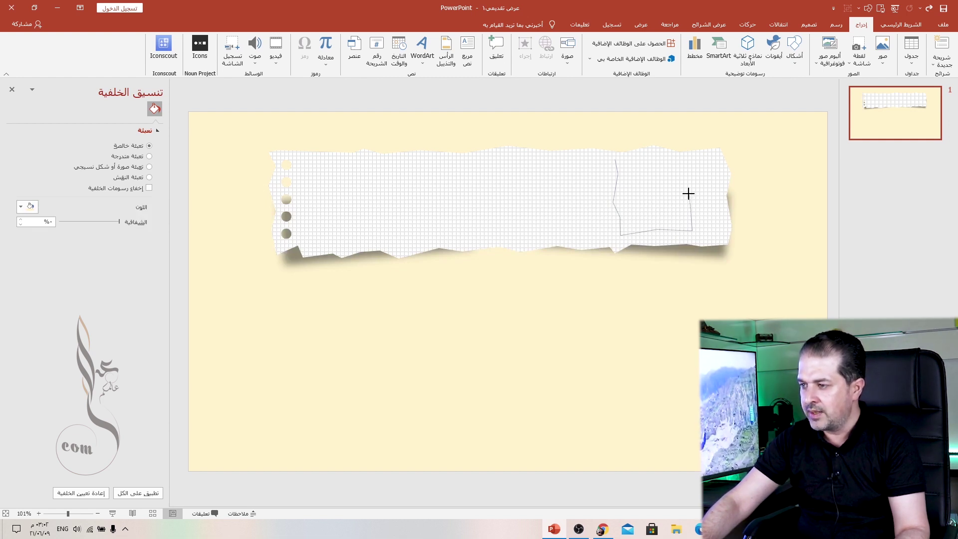
{"action": "left_click", "coordinate": [685, 159]}
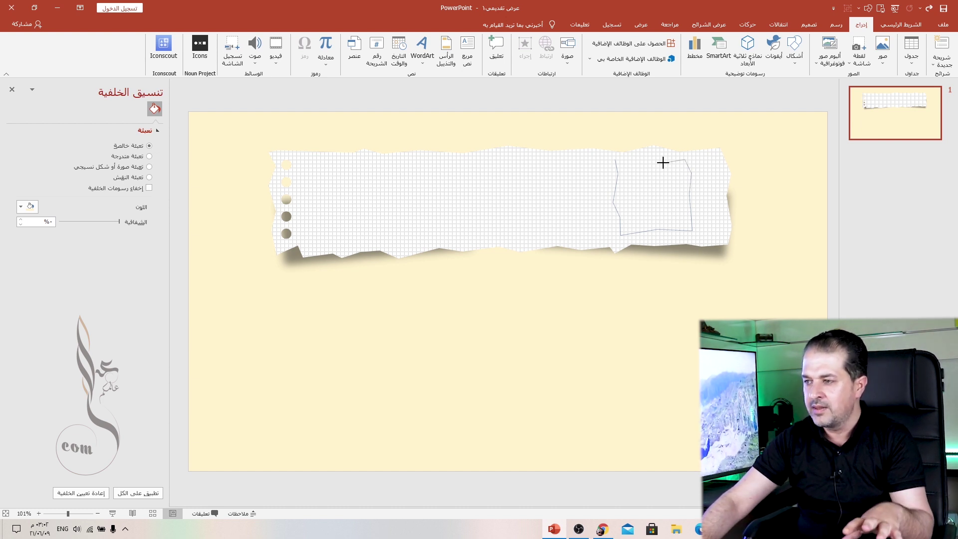
{"action": "left_click", "coordinate": [618, 160]}
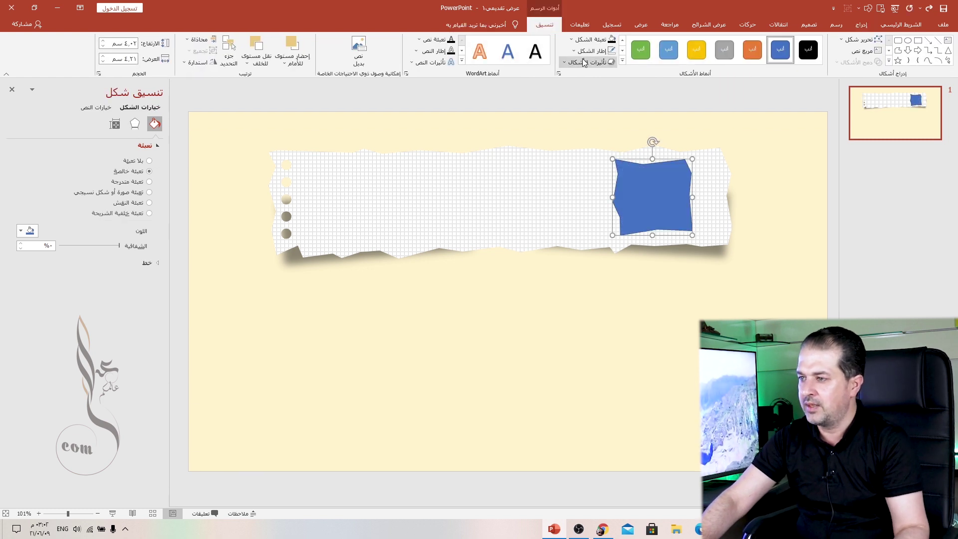
Step: Adjust the freeform note's outline, fill it dark green, and drag a copy below the paper strip
{"action": "left_click", "coordinate": [579, 50]}
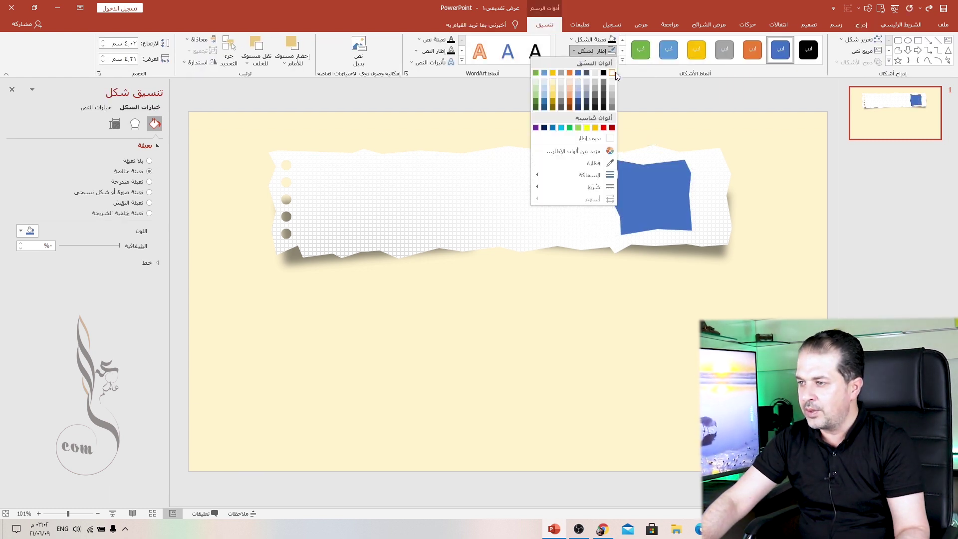
{"action": "left_click", "coordinate": [594, 63]}
{"action": "left_click", "coordinate": [592, 51]}
{"action": "mouse_move", "coordinate": [589, 175]}
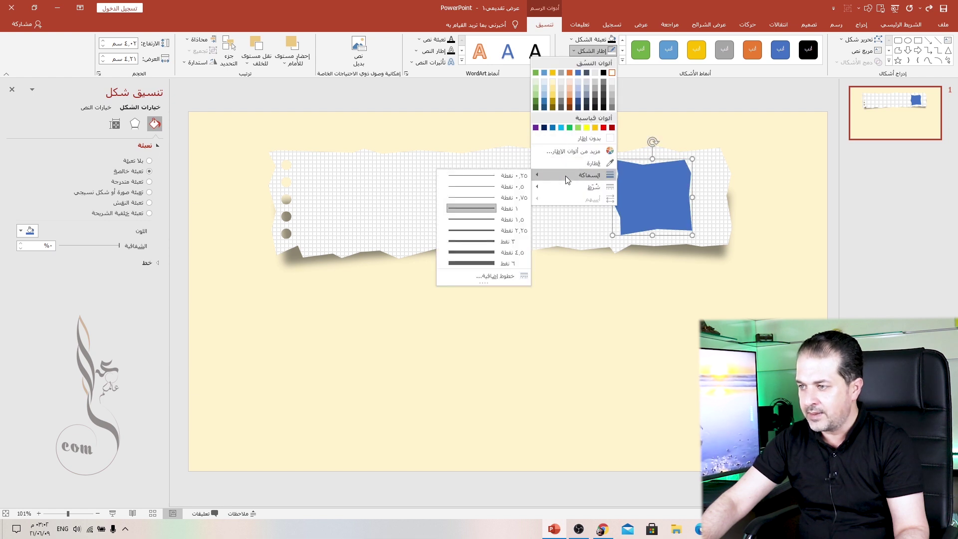
{"action": "left_click", "coordinate": [486, 242]}
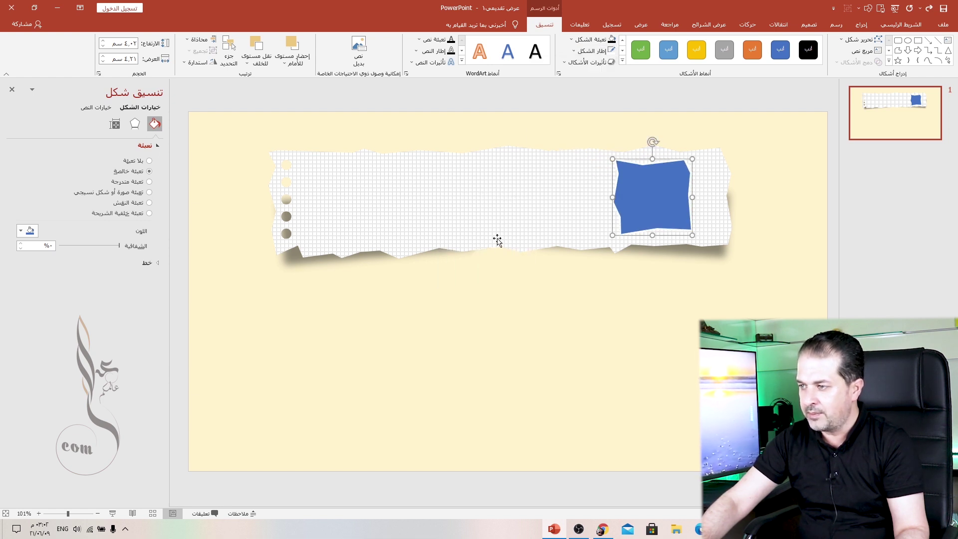
{"action": "left_click", "coordinate": [597, 42]}
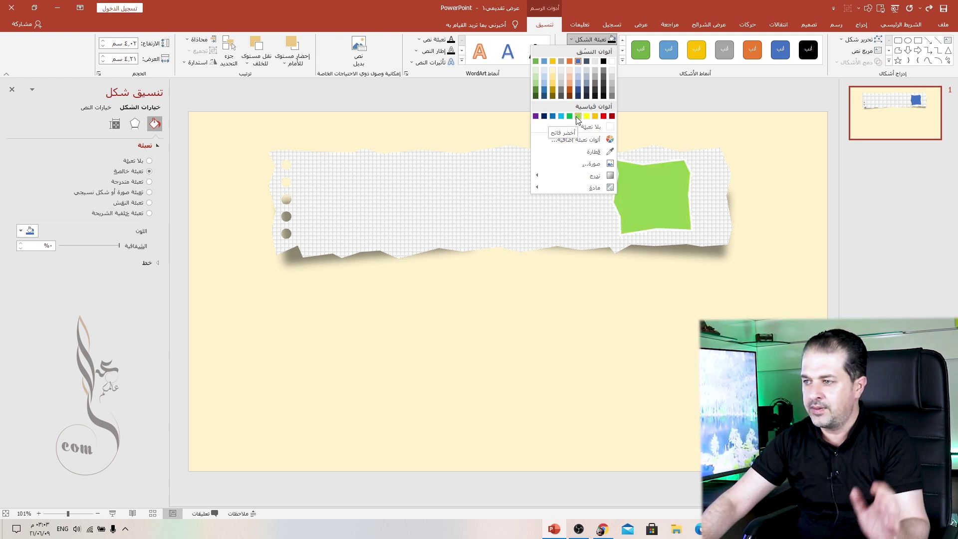
{"action": "left_click", "coordinate": [536, 91]}
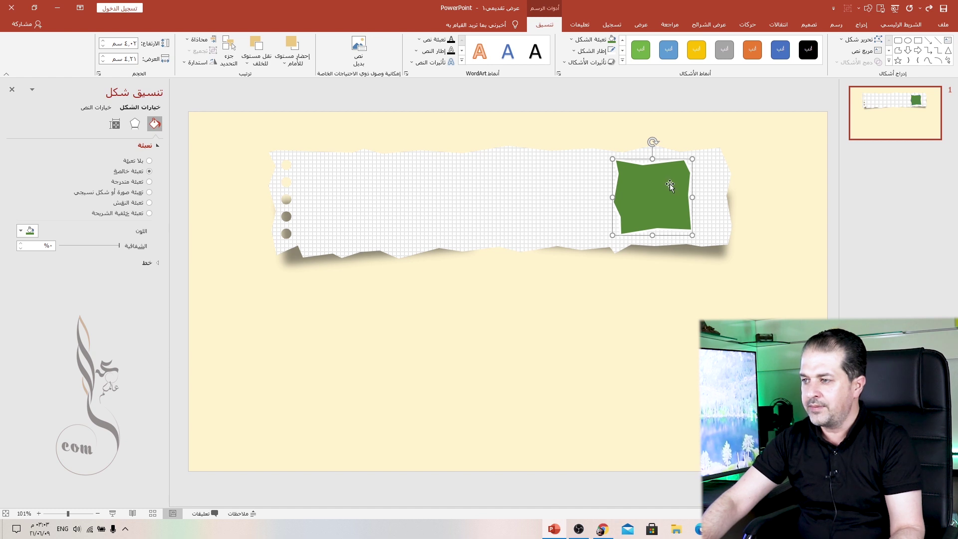
{"action": "mouse_move", "coordinate": [670, 184]}
{"action": "left_mouse_down"}
{"action": "mouse_move", "coordinate": [573, 306]}
{"action": "mouse_move", "coordinate": [569, 289]}
{"action": "left_mouse_up"}
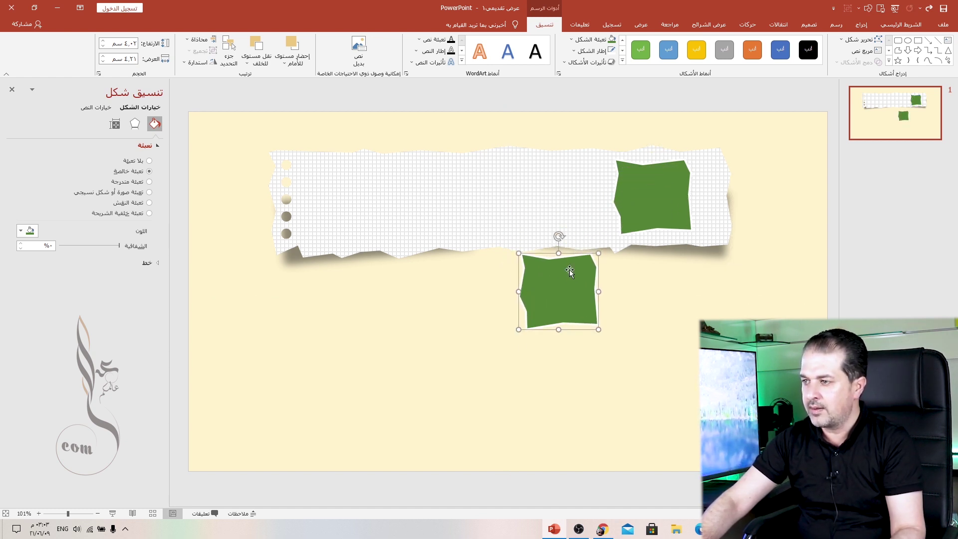
Step: Fill the lower copy black, make it partly transparent, and give it soft edges
{"action": "left_click", "coordinate": [599, 52]}
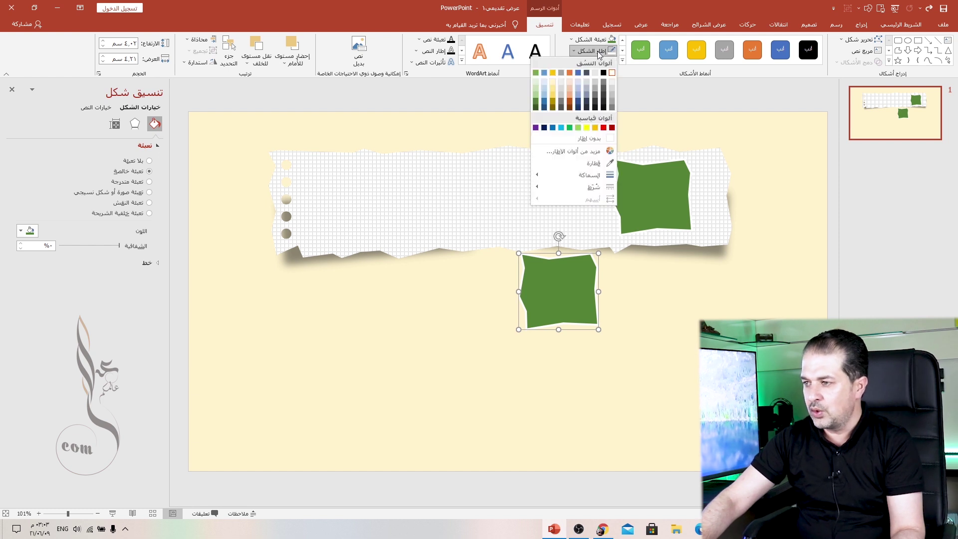
{"action": "key", "text": "Escape"}
{"action": "left_click", "coordinate": [587, 40]}
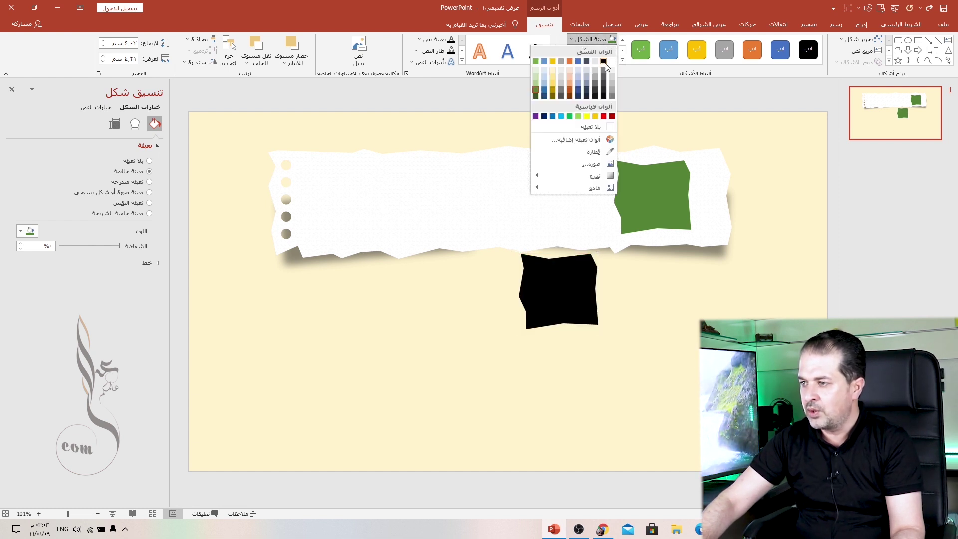
{"action": "left_click", "coordinate": [605, 66]}
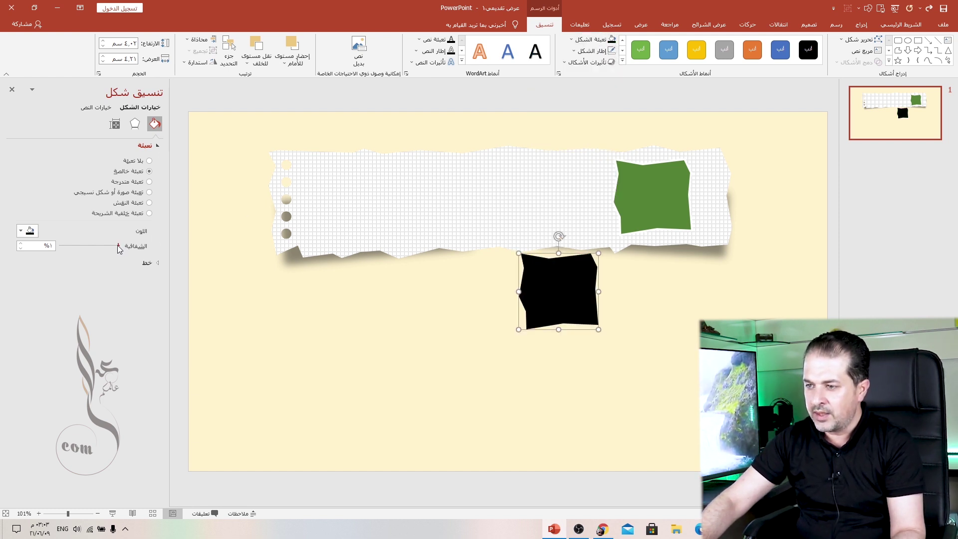
{"action": "left_click_drag", "start_coordinate": [119, 245], "coordinate": [101, 245]}
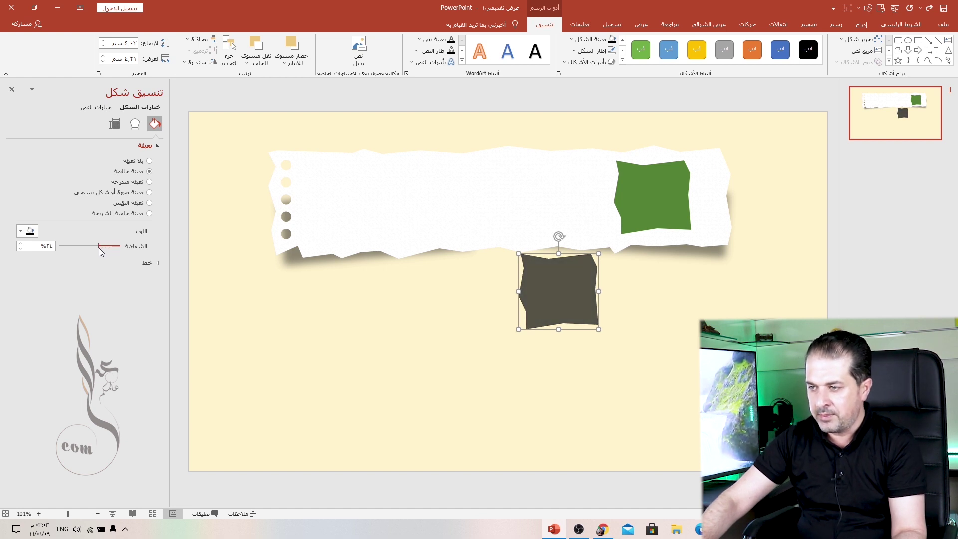
{"action": "left_click", "coordinate": [136, 125]}
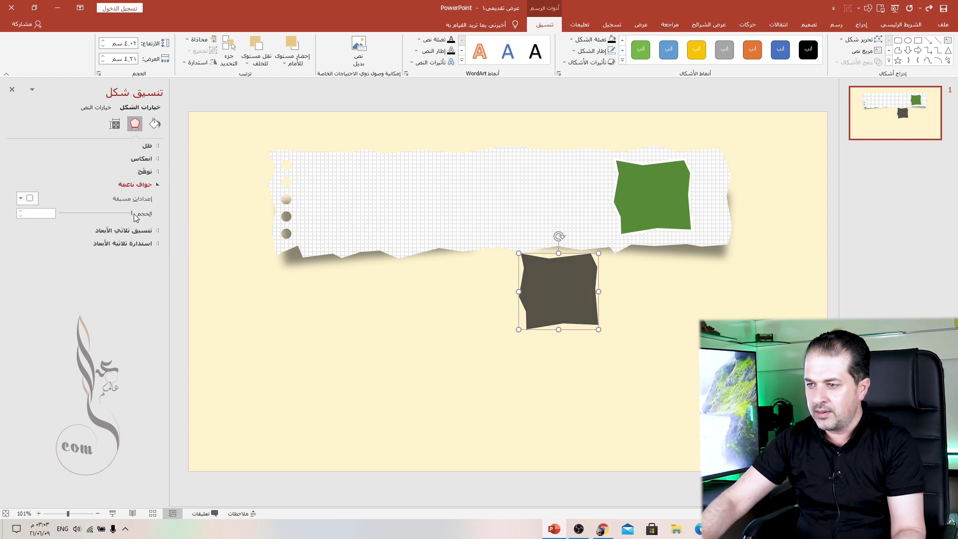
{"action": "left_click_drag", "start_coordinate": [130, 216], "coordinate": [125, 216]}
Step: Tuck the dark shadow behind the green note, enlarge and tilt it, and group the two
{"action": "left_click_drag", "start_coordinate": [572, 293], "coordinate": [676, 208]}
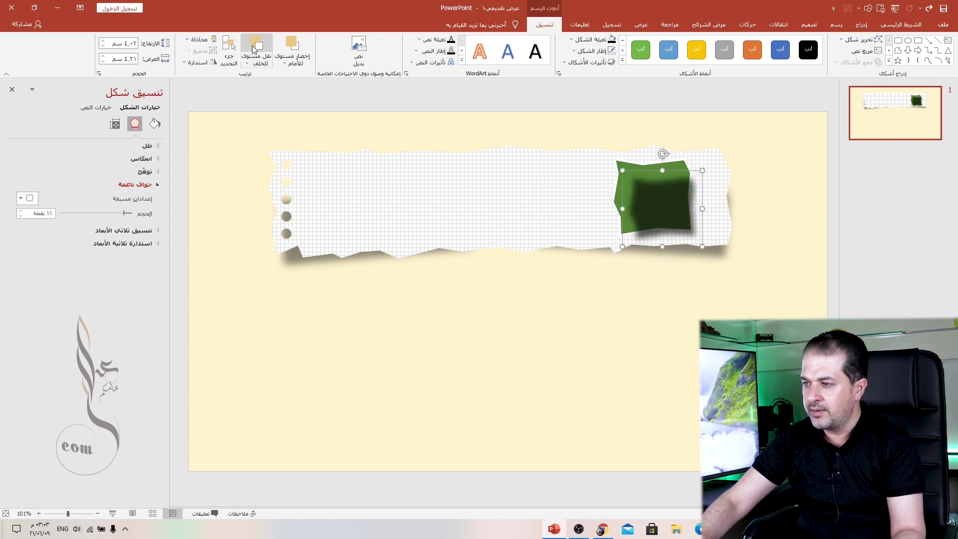
{"action": "left_click", "coordinate": [254, 49]}
{"action": "mouse_move", "coordinate": [704, 170]}
{"action": "left_mouse_down"}
{"action": "mouse_move", "coordinate": [713, 160]}
{"action": "mouse_move", "coordinate": [664, 147]}
{"action": "left_mouse_up"}
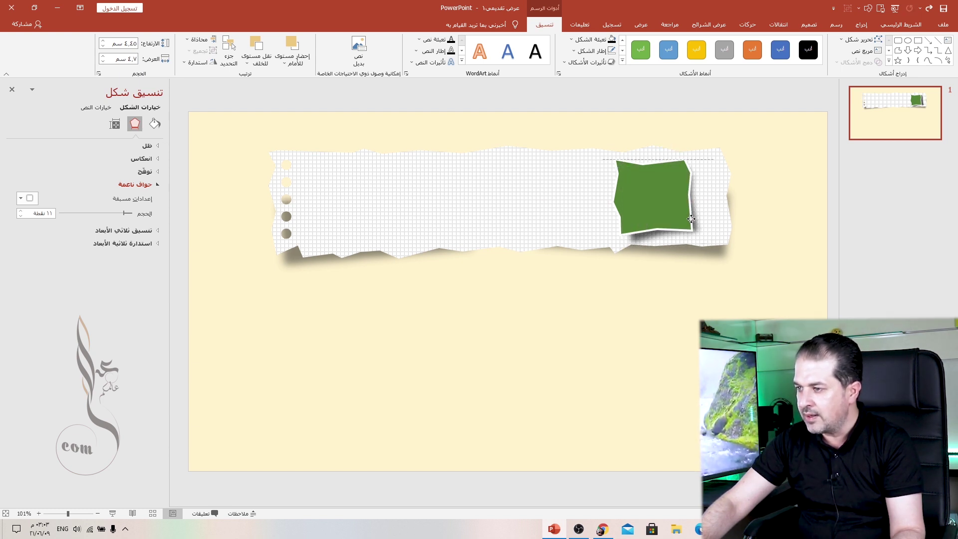
{"action": "left_click", "coordinate": [693, 219]}
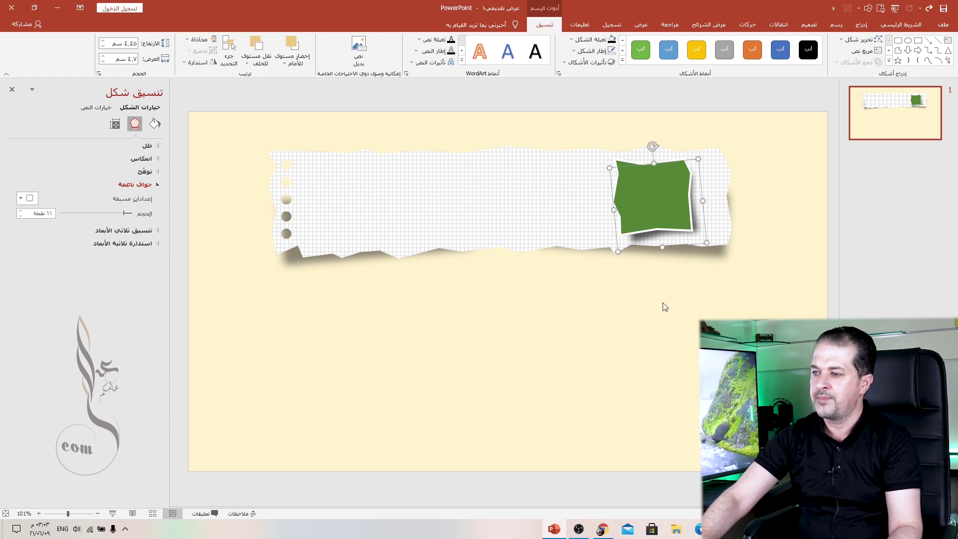
{"action": "left_click", "coordinate": [637, 190], "text": "shift"}
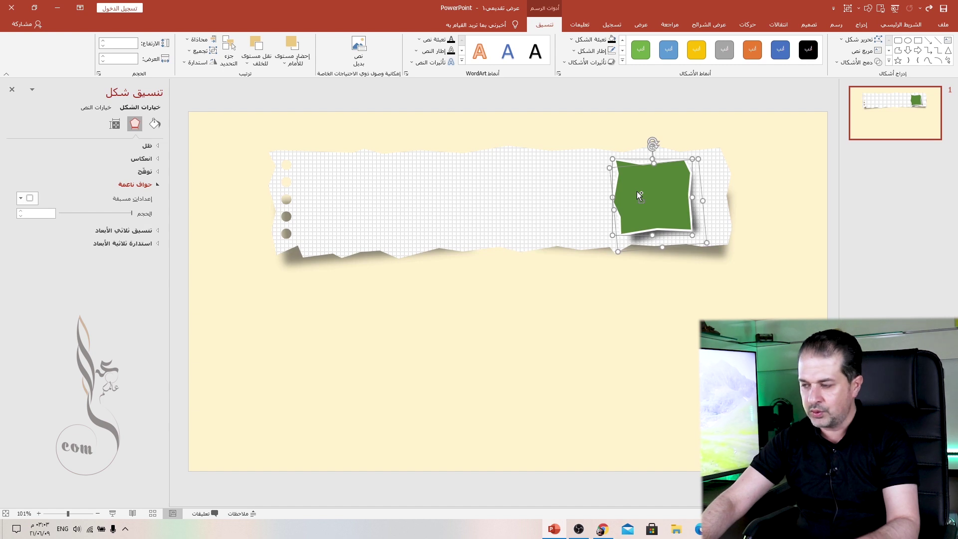
{"action": "key", "text": "ctrl+g"}
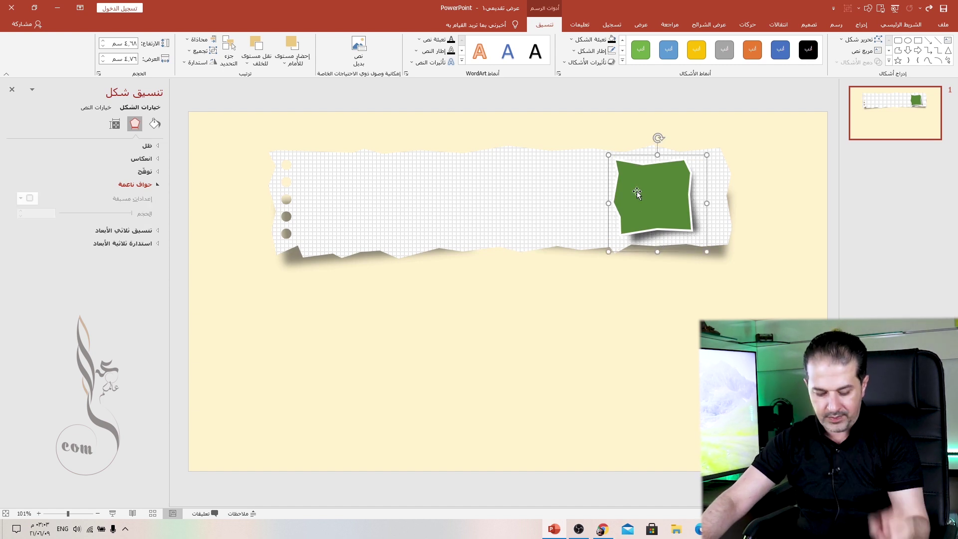
Step: Group the note with its shadow and nudge the group slightly right and up
{"action": "right_click", "coordinate": [671, 191]}
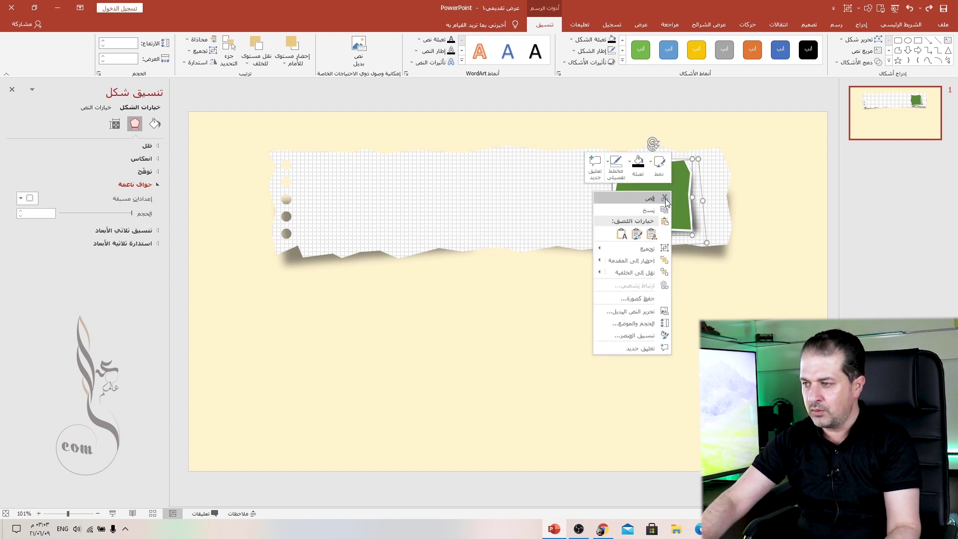
{"action": "mouse_move", "coordinate": [640, 247]}
{"action": "left_click", "coordinate": [568, 249]}
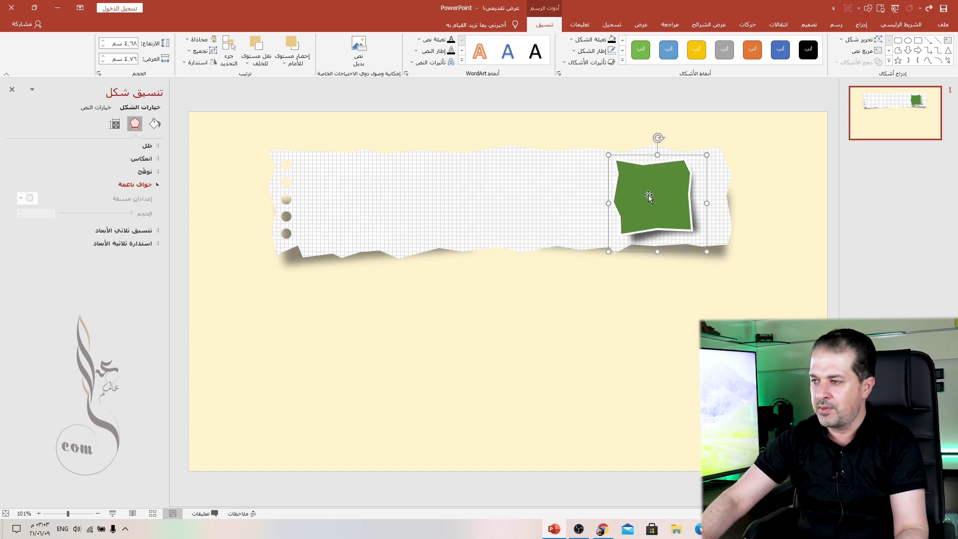
{"action": "left_click_drag", "start_coordinate": [648, 194], "coordinate": [664, 186]}
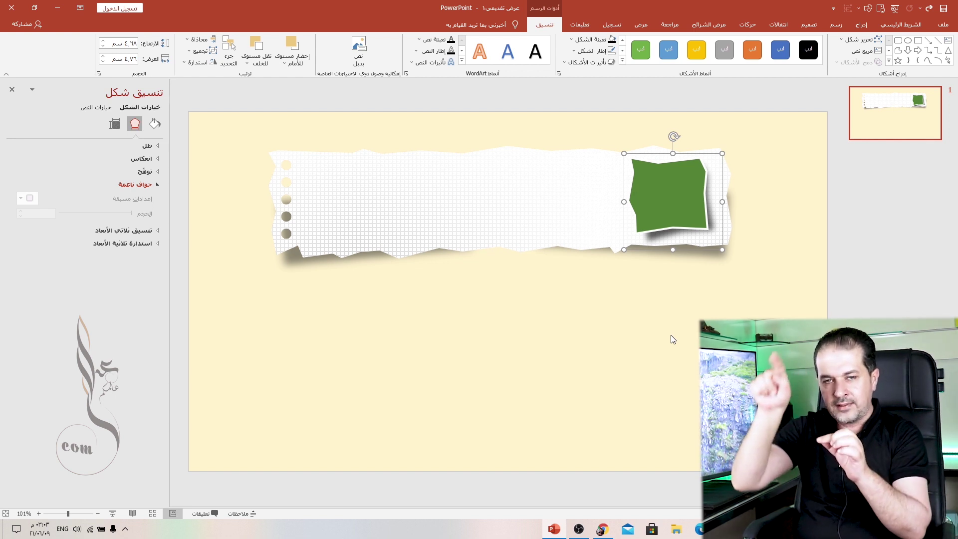
{"action": "left_click", "coordinate": [691, 322]}
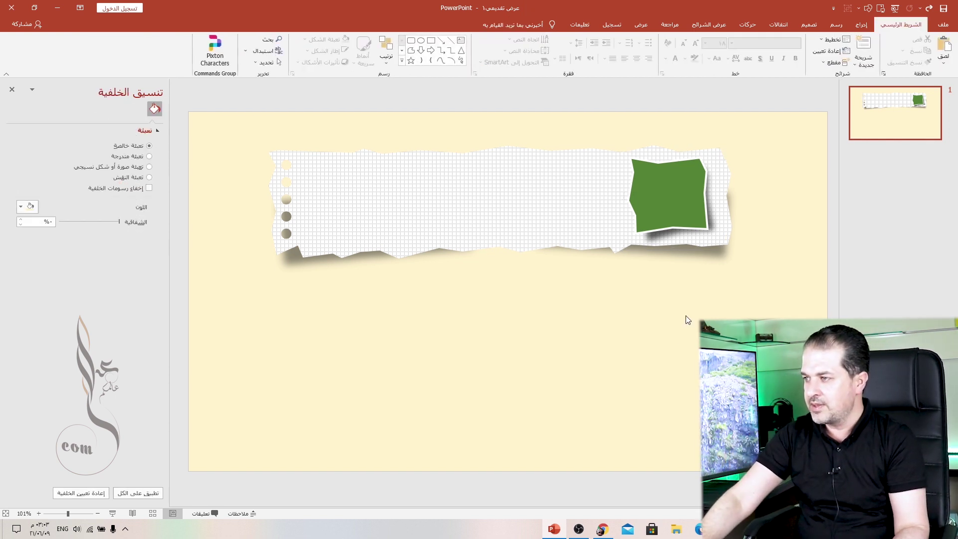
{"action": "left_click", "coordinate": [860, 23]}
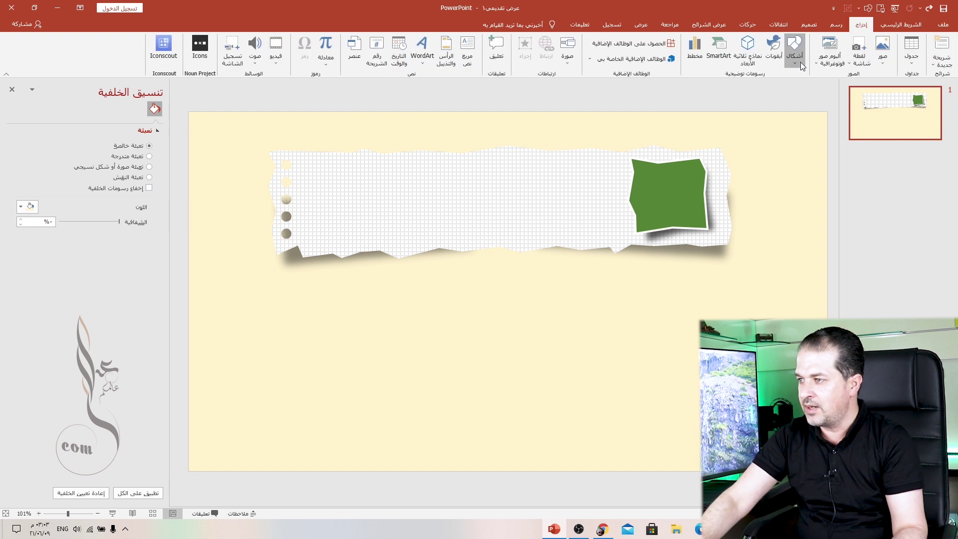
Step: Draw a paper-clip shape with the Curve tool over the top of the green note
{"action": "left_click", "coordinate": [800, 62]}
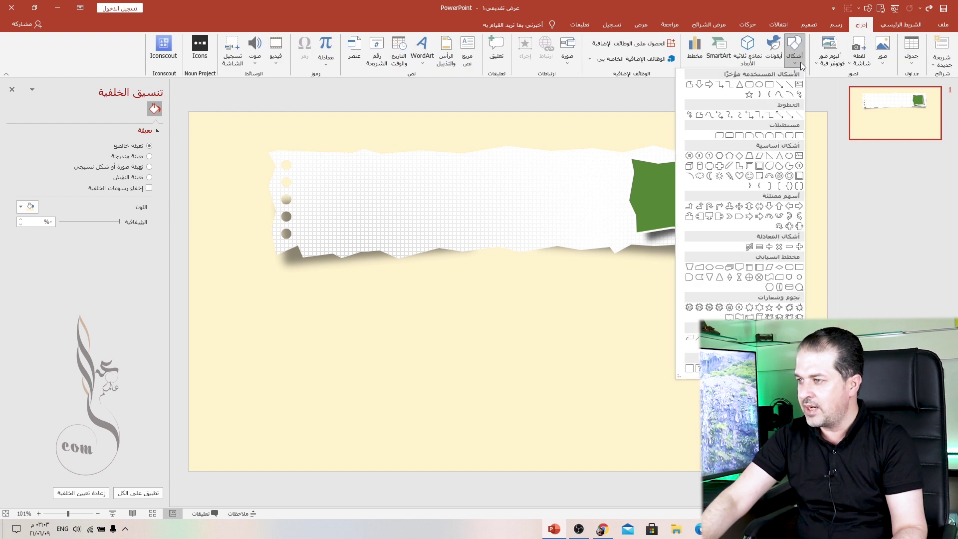
{"action": "left_click", "coordinate": [780, 95]}
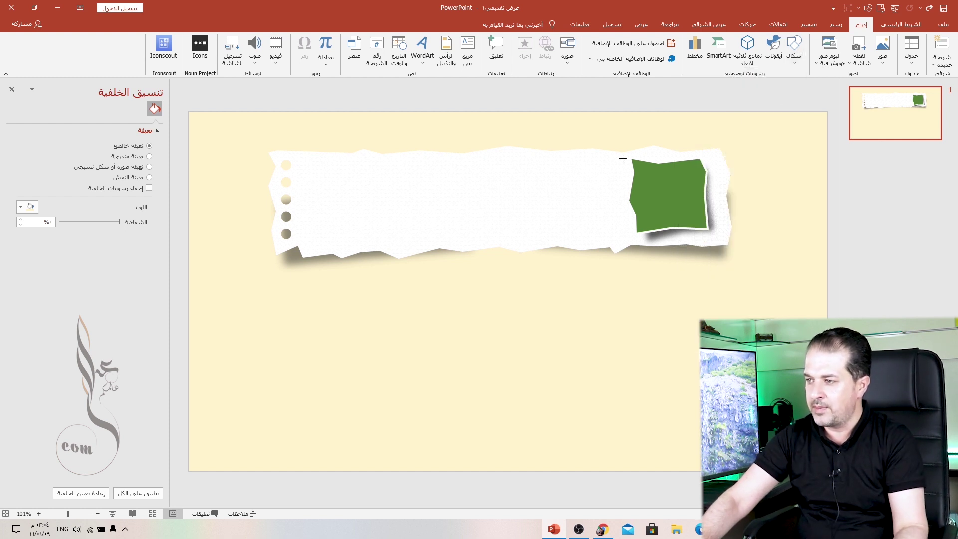
{"action": "left_click", "coordinate": [642, 148]}
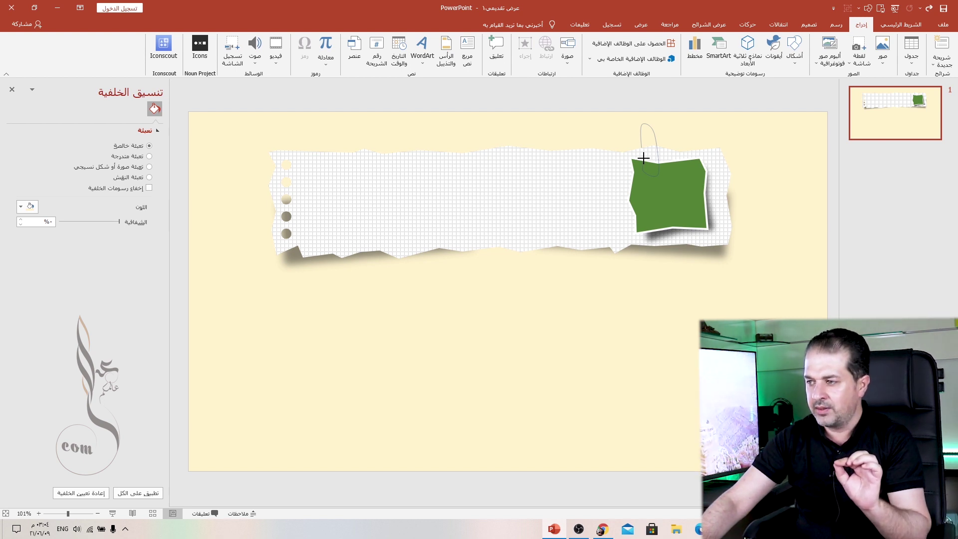
{"action": "double_click", "coordinate": [644, 158]}
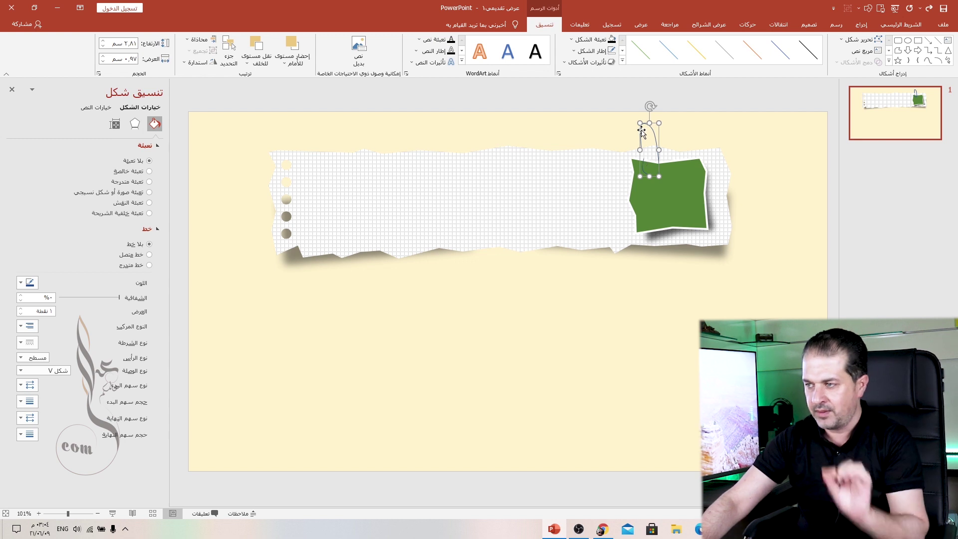
Step: Give the paper clip a black 3 pt outline with no fill
{"action": "left_click", "coordinate": [597, 52]}
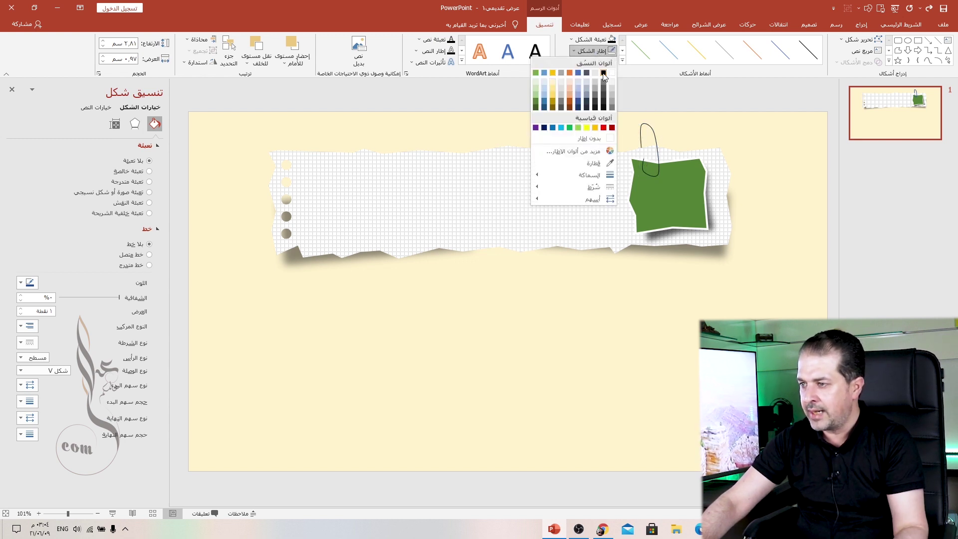
{"action": "left_click", "coordinate": [604, 73]}
{"action": "left_click", "coordinate": [594, 40]}
{"action": "left_click", "coordinate": [590, 130]}
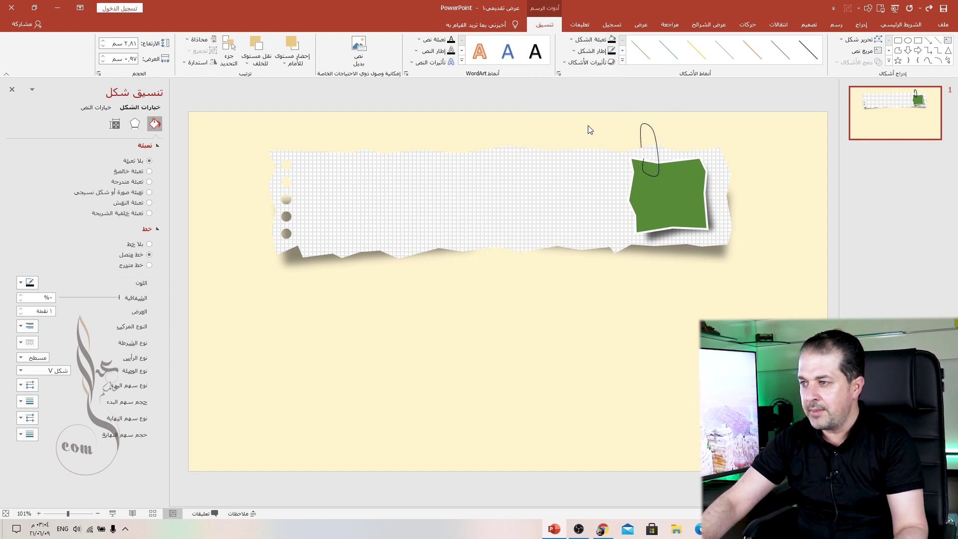
{"action": "left_click", "coordinate": [597, 51]}
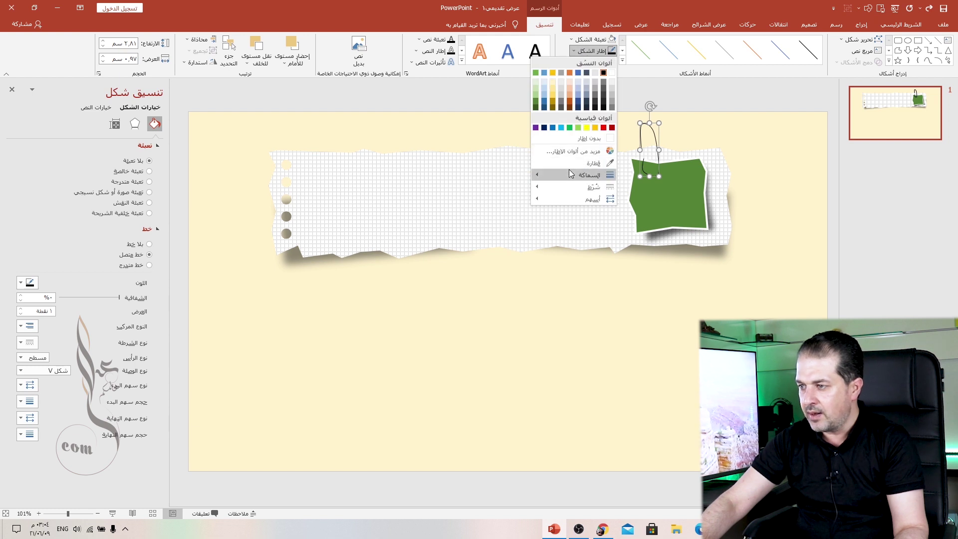
{"action": "mouse_move", "coordinate": [589, 175]}
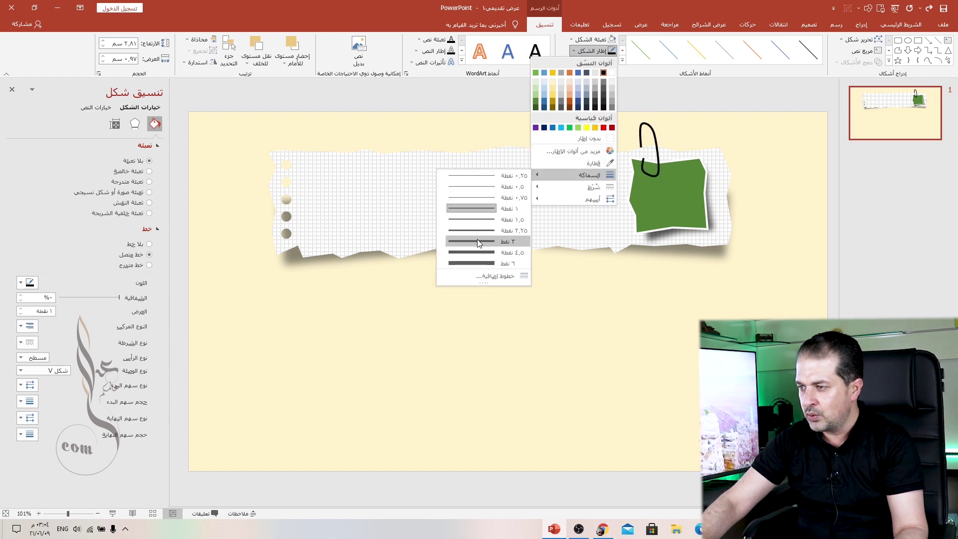
{"action": "left_click", "coordinate": [478, 242]}
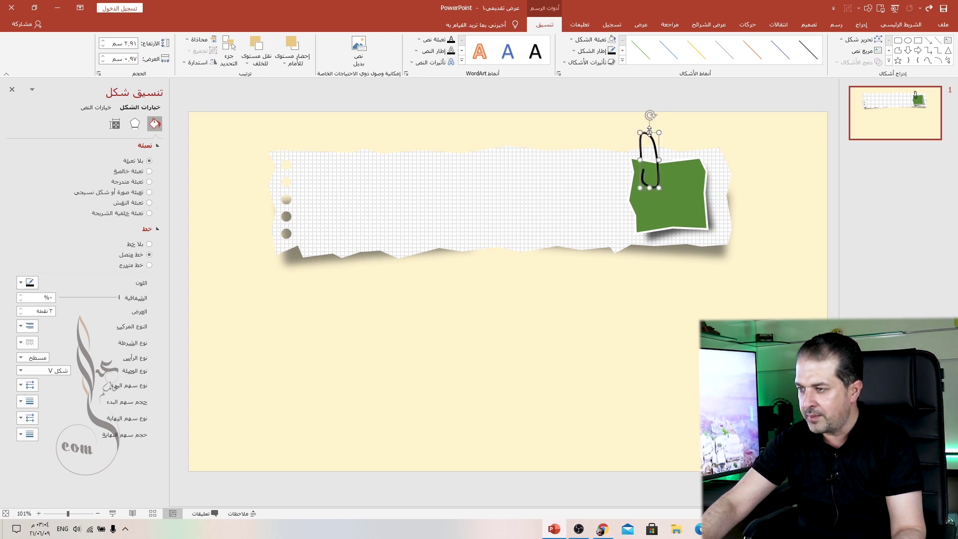
{"action": "left_click", "coordinate": [655, 158]}
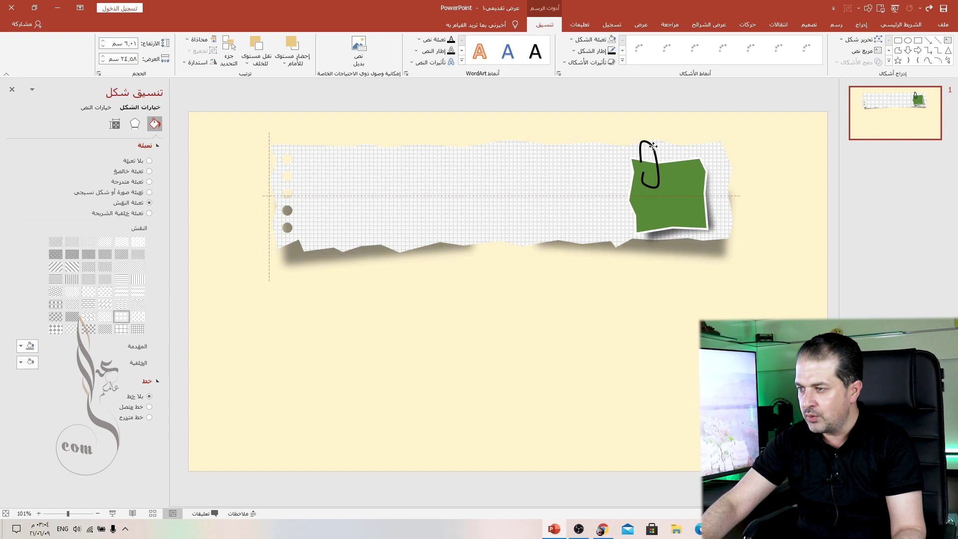
{"action": "left_click", "coordinate": [652, 149]}
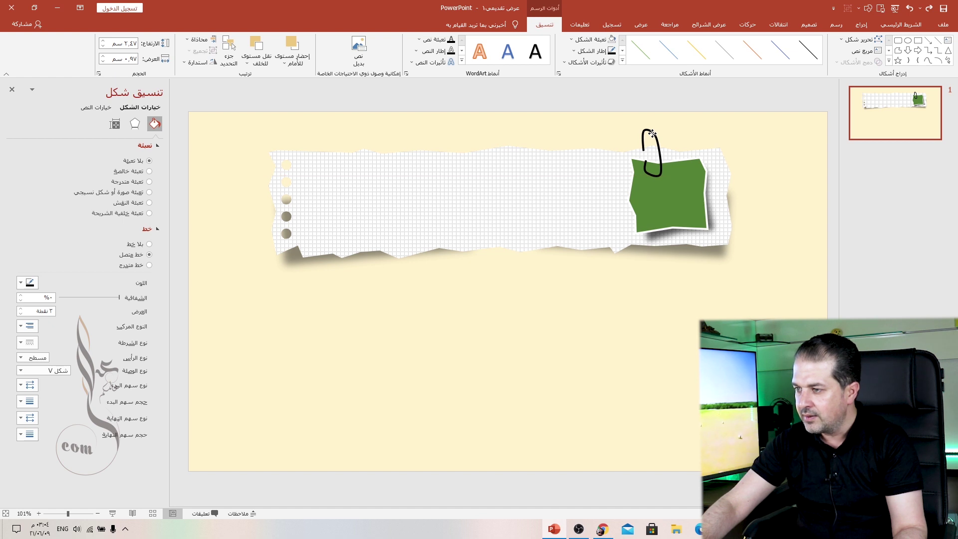
{"action": "key", "text": "Escape"}
{"action": "left_click", "coordinate": [861, 25]}
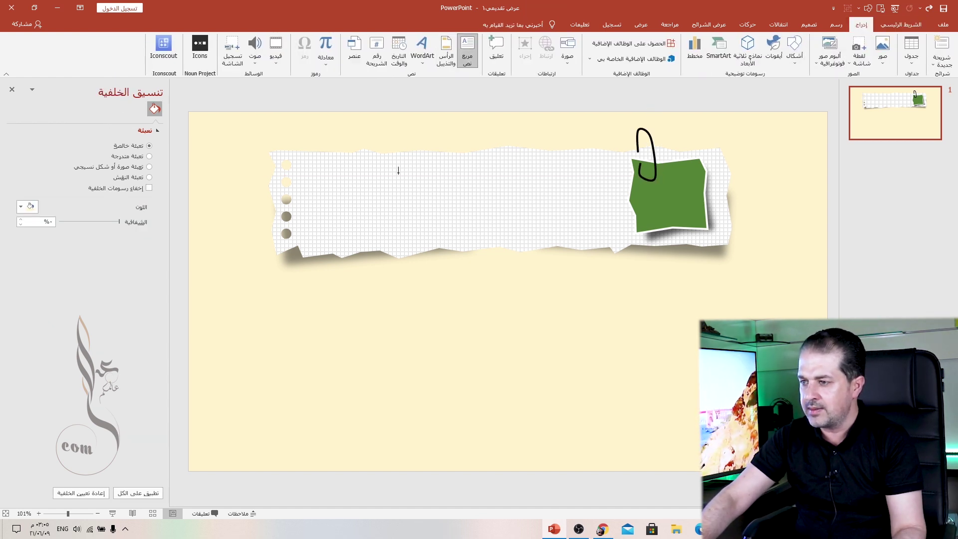
Step: Add a text box reading 'note' and set it in the Blacksword font
{"action": "left_click_drag", "start_coordinate": [497, 210], "coordinate": [498, 210]}
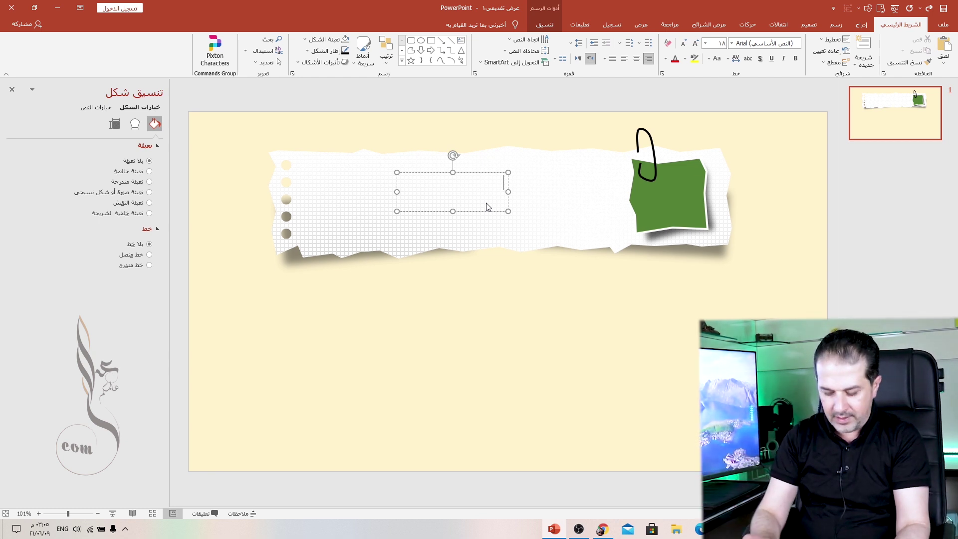
{"action": "type", "text": "note"}
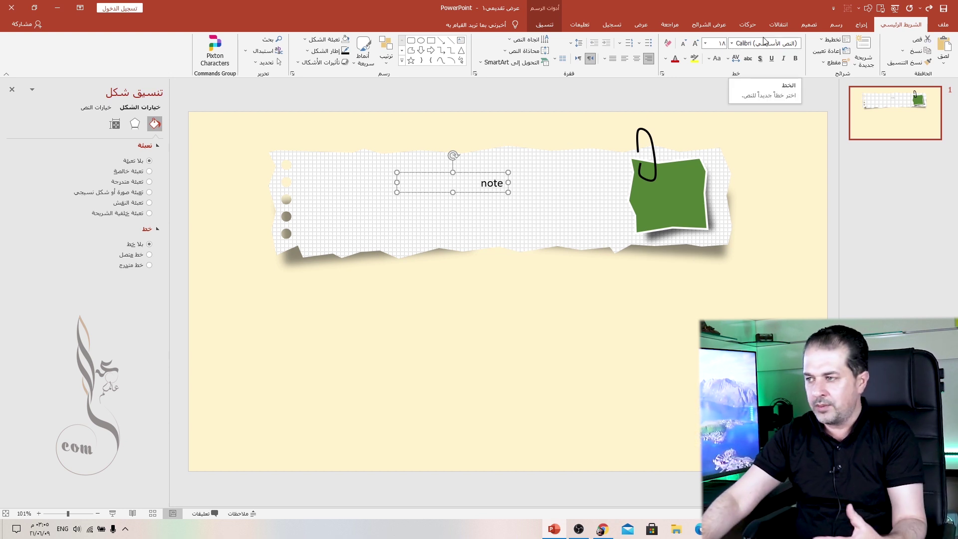
{"action": "left_click", "coordinate": [732, 45]}
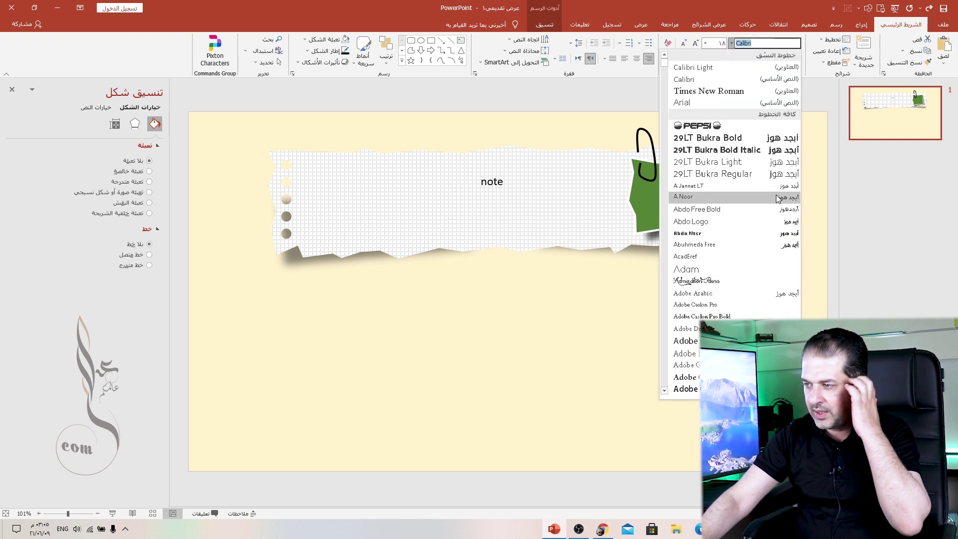
{"action": "scroll", "coordinate": [775, 212], "scroll_direction": "down", "scroll_amount": 5}
{"action": "scroll", "coordinate": [775, 212], "scroll_direction": "down", "scroll_amount": 5}
{"action": "scroll", "coordinate": [776, 212], "scroll_direction": "down", "scroll_amount": 5}
{"action": "scroll", "coordinate": [776, 212], "scroll_direction": "down", "scroll_amount": 5}
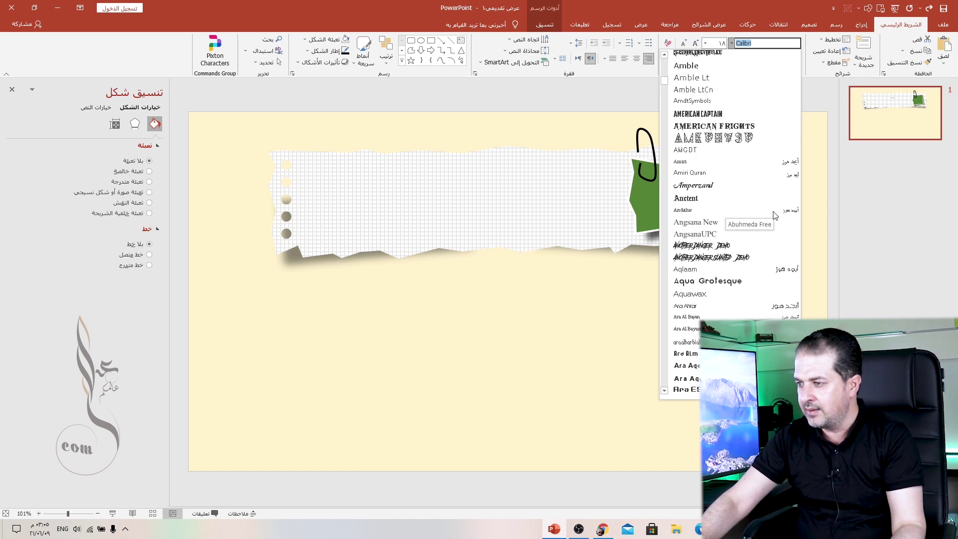
{"action": "scroll", "coordinate": [775, 212], "scroll_direction": "down", "scroll_amount": 5}
{"action": "scroll", "coordinate": [774, 213], "scroll_direction": "down", "scroll_amount": 5}
{"action": "scroll", "coordinate": [774, 215], "scroll_direction": "down", "scroll_amount": 5}
{"action": "scroll", "coordinate": [774, 215], "scroll_direction": "down", "scroll_amount": 5}
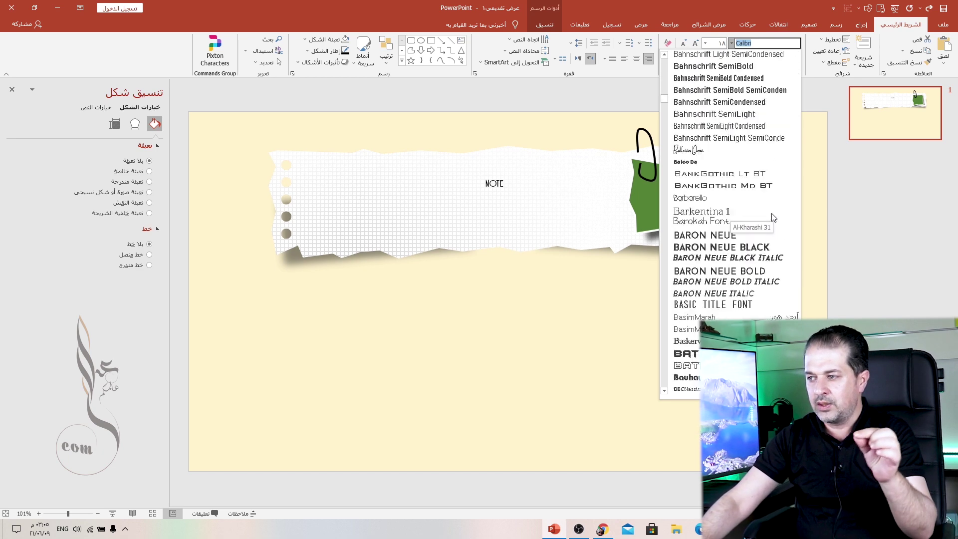
{"action": "scroll", "coordinate": [774, 216], "scroll_direction": "down", "scroll_amount": 2}
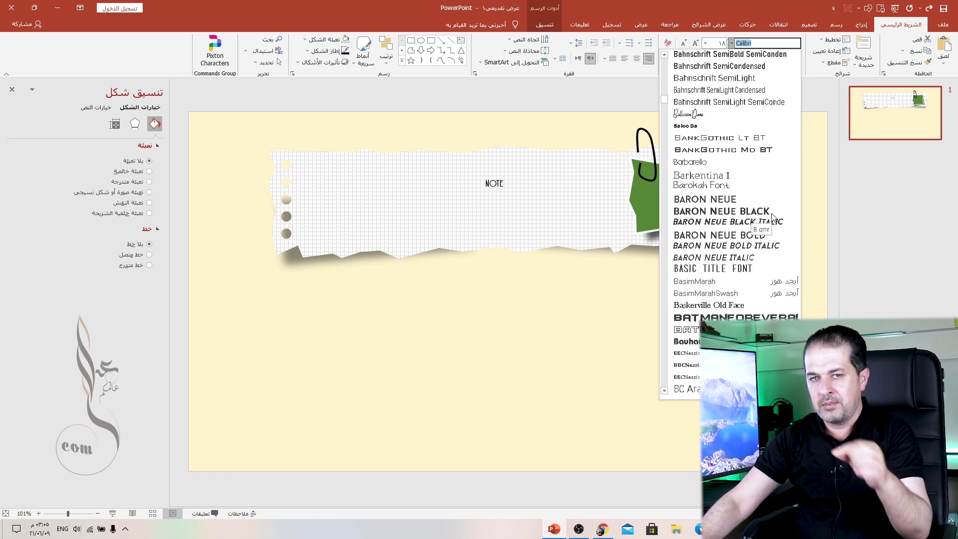
{"action": "scroll", "coordinate": [772, 216], "scroll_direction": "down", "scroll_amount": 5}
{"action": "scroll", "coordinate": [773, 217], "scroll_direction": "down", "scroll_amount": 2}
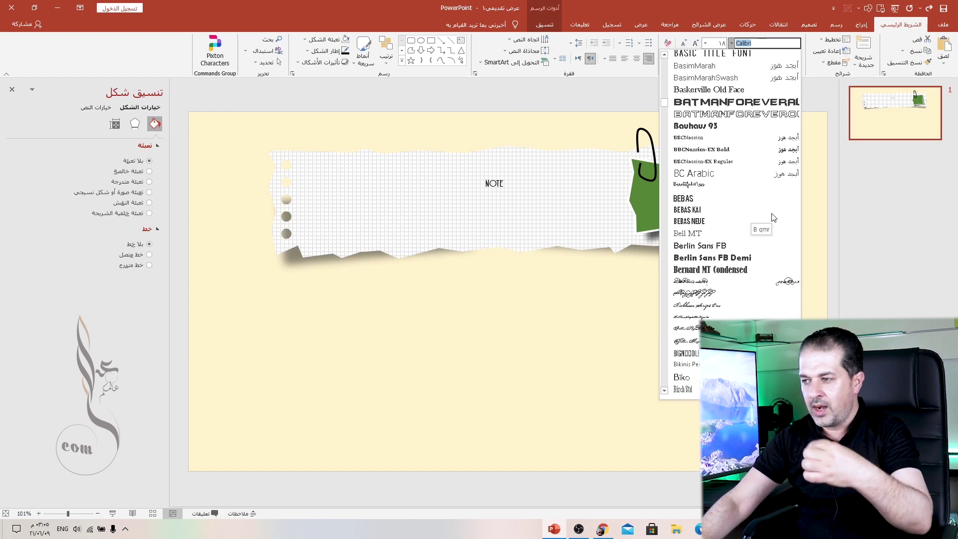
{"action": "scroll", "coordinate": [774, 218], "scroll_direction": "down", "scroll_amount": 1}
{"action": "scroll", "coordinate": [773, 218], "scroll_direction": "down", "scroll_amount": 3}
{"action": "scroll", "coordinate": [773, 217], "scroll_direction": "down", "scroll_amount": 2}
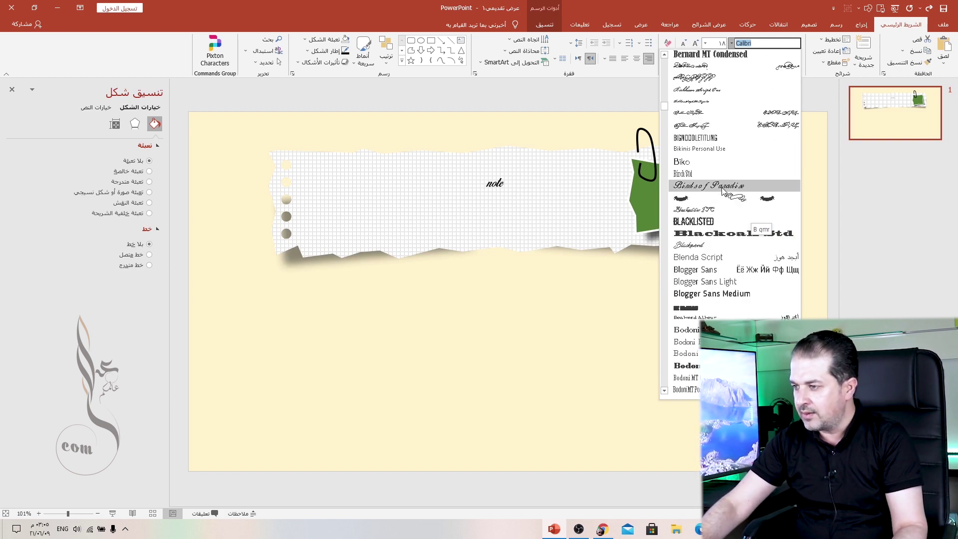
{"action": "left_click", "coordinate": [720, 244]}
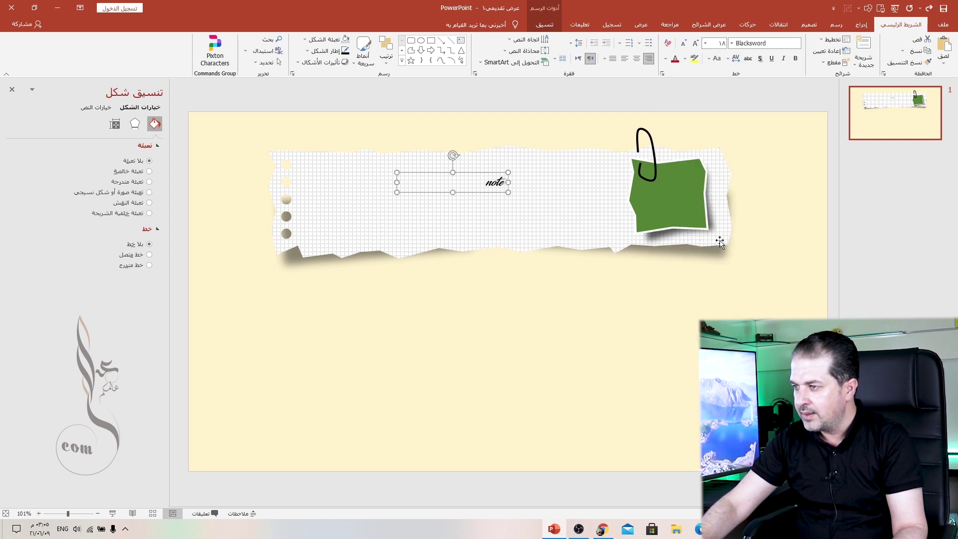
Step: Make 'note' 28 pt, centred and dark, positioned near the strip's top edge
{"action": "left_click", "coordinate": [696, 44]}
{"action": "left_click", "coordinate": [637, 58]}
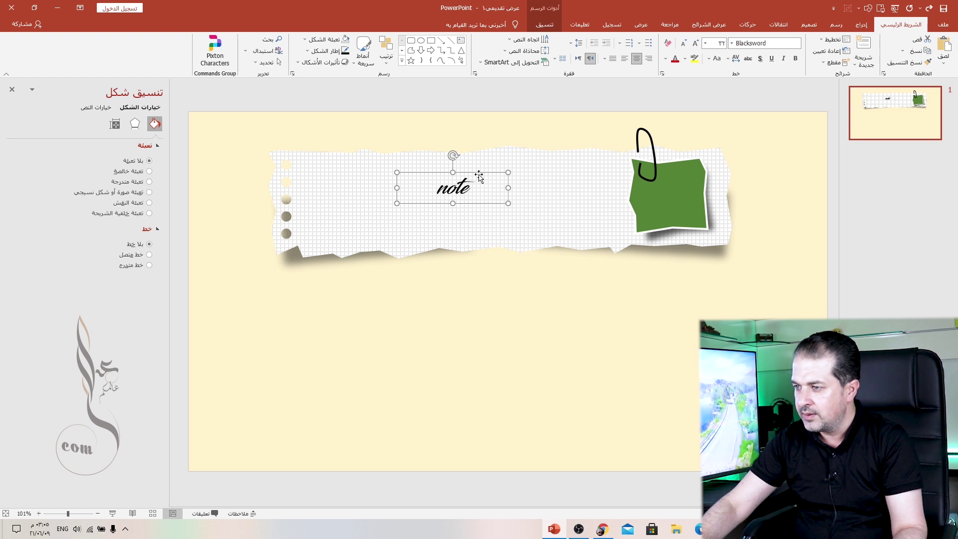
{"action": "left_click_drag", "start_coordinate": [482, 172], "coordinate": [525, 155]}
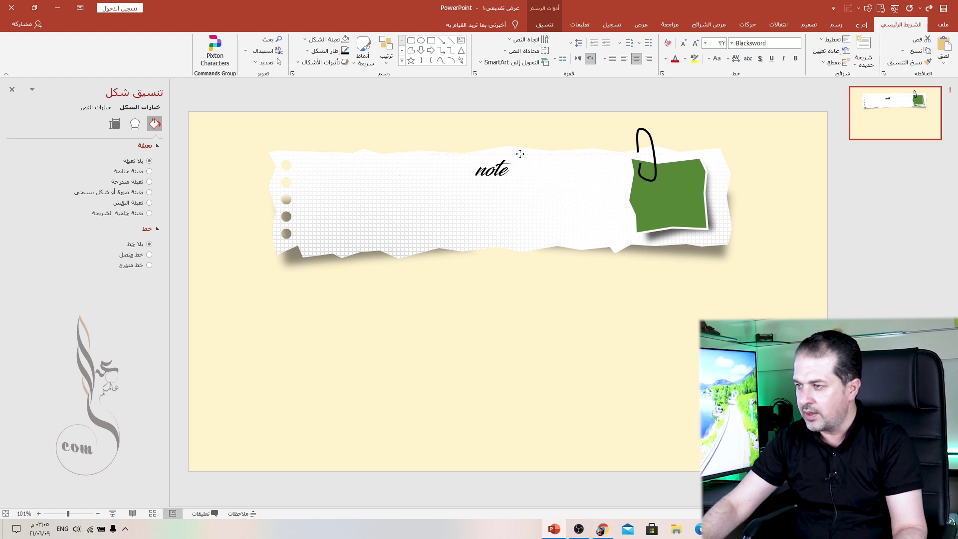
{"action": "left_click", "coordinate": [666, 59]}
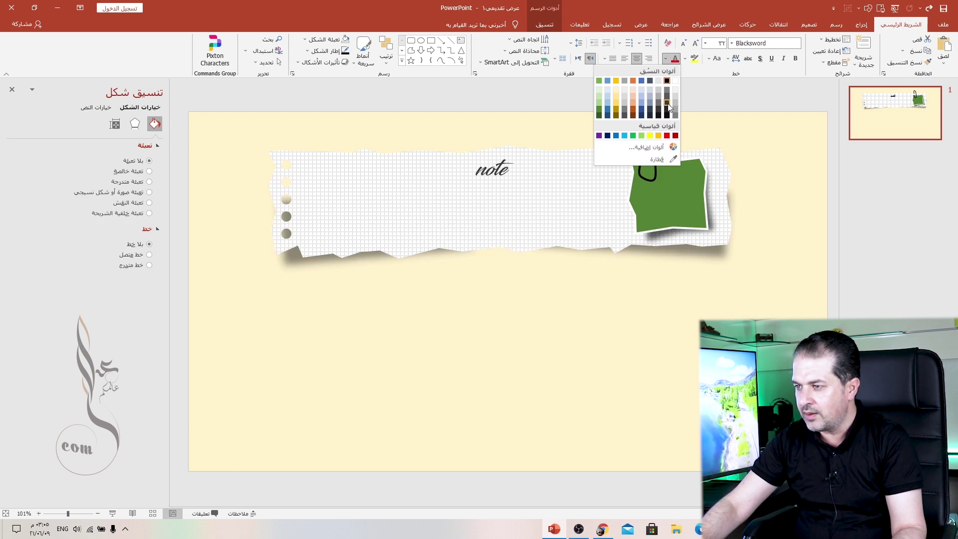
{"action": "left_click", "coordinate": [667, 103]}
{"action": "left_click", "coordinate": [566, 188]}
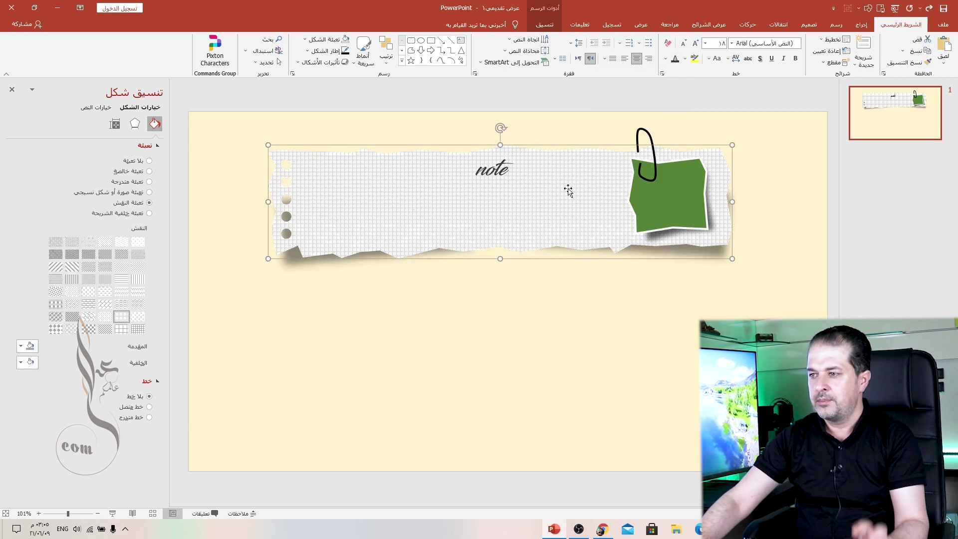
{"action": "left_click", "coordinate": [554, 312]}
{"action": "left_click", "coordinate": [862, 24]}
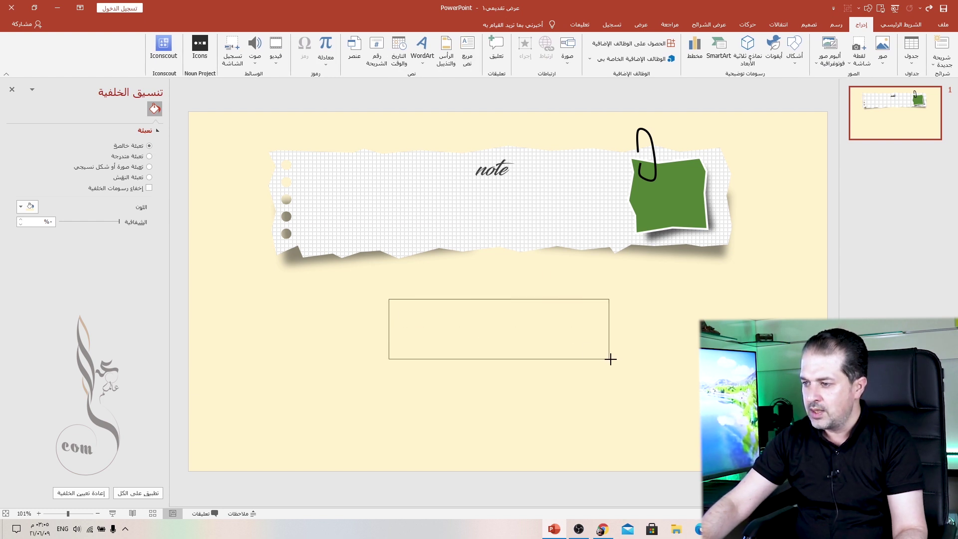
Step: Generate =rand() filler text in a new text box, keep one paragraph, and move it onto the strip
{"action": "left_click_drag", "start_coordinate": [389, 299], "coordinate": [609, 357]}
{"action": "type", "text": "="}
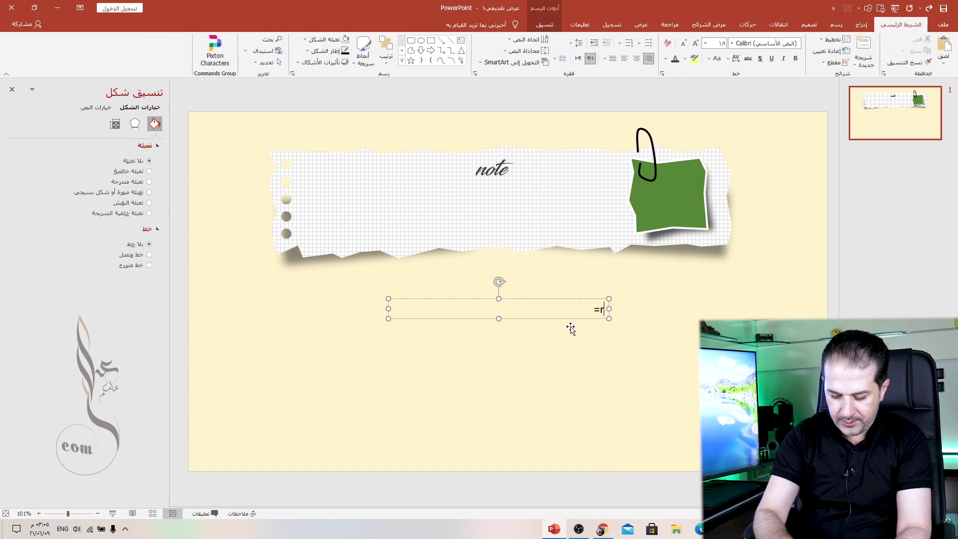
{"action": "type", "text": "rand*"}
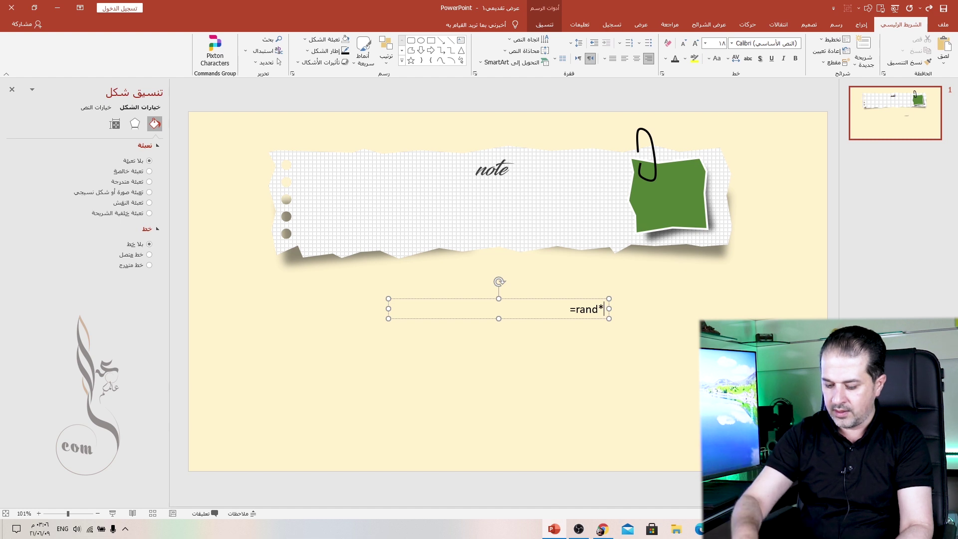
{"action": "key", "text": "BackSpace"}
{"action": "type", "text": "()"}
{"action": "key", "text": "Return"}
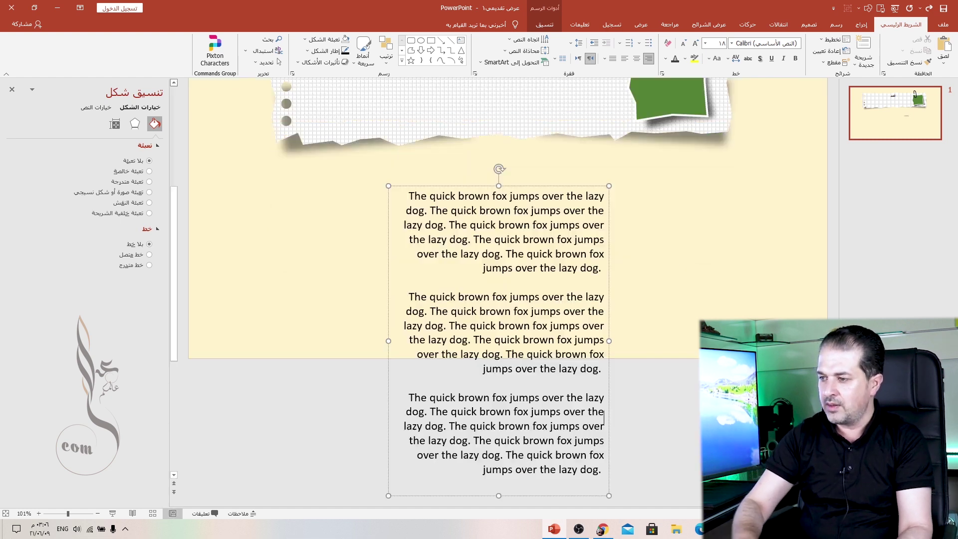
{"action": "triple_click", "coordinate": [580, 413]}
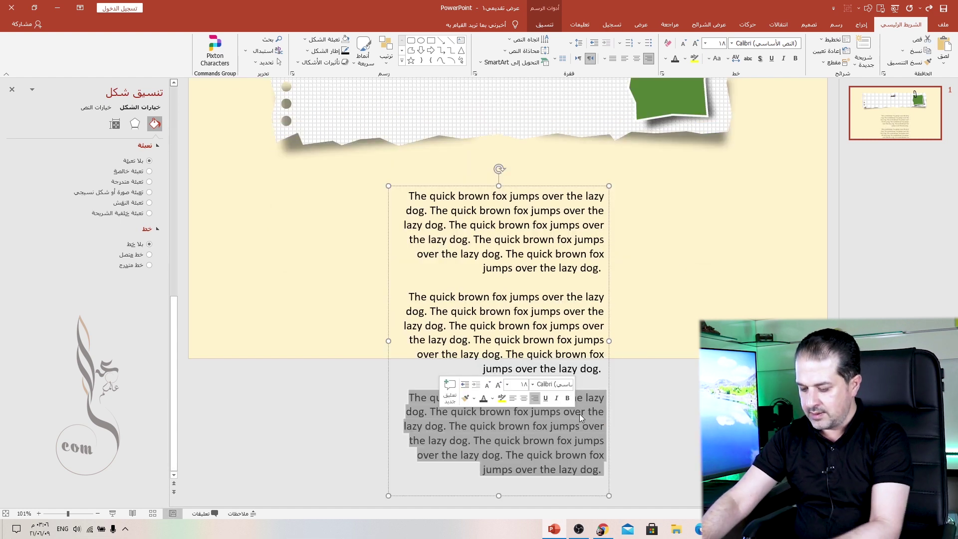
{"action": "key", "text": "Delete"}
{"action": "triple_click", "coordinate": [567, 401]}
{"action": "key", "text": "Delete"}
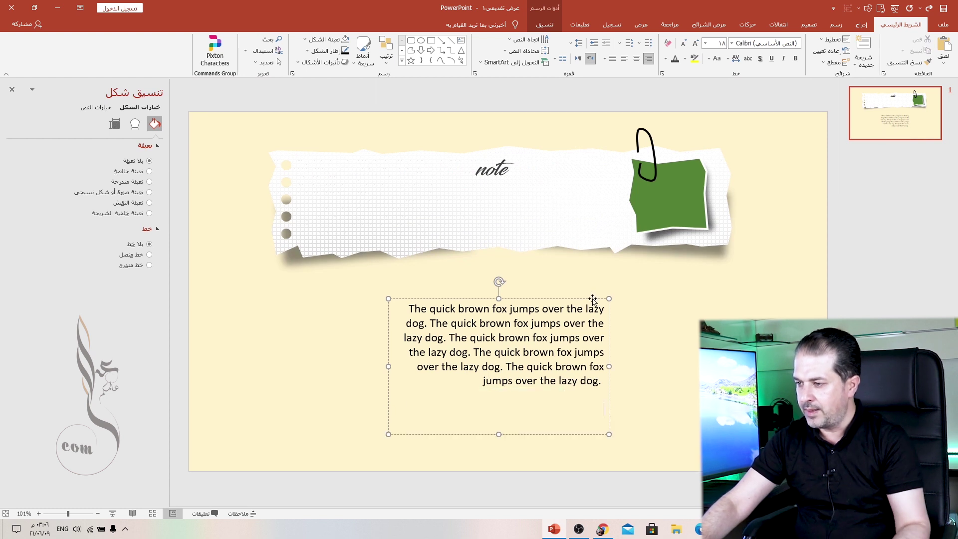
{"action": "key", "text": "BackSpace"}
{"action": "key", "text": "BackSpace"}
{"action": "key", "text": "BackSpace"}
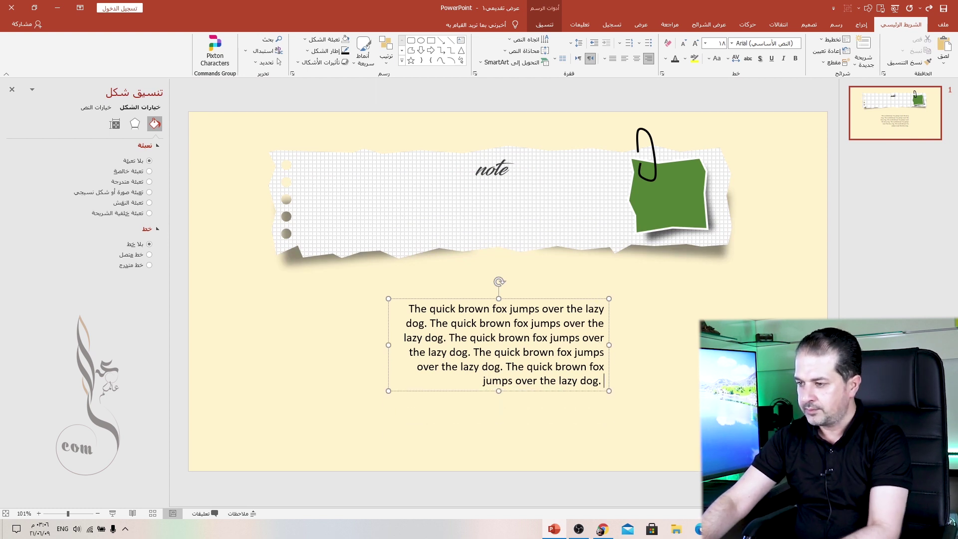
{"action": "left_click_drag", "start_coordinate": [596, 299], "coordinate": [574, 180]}
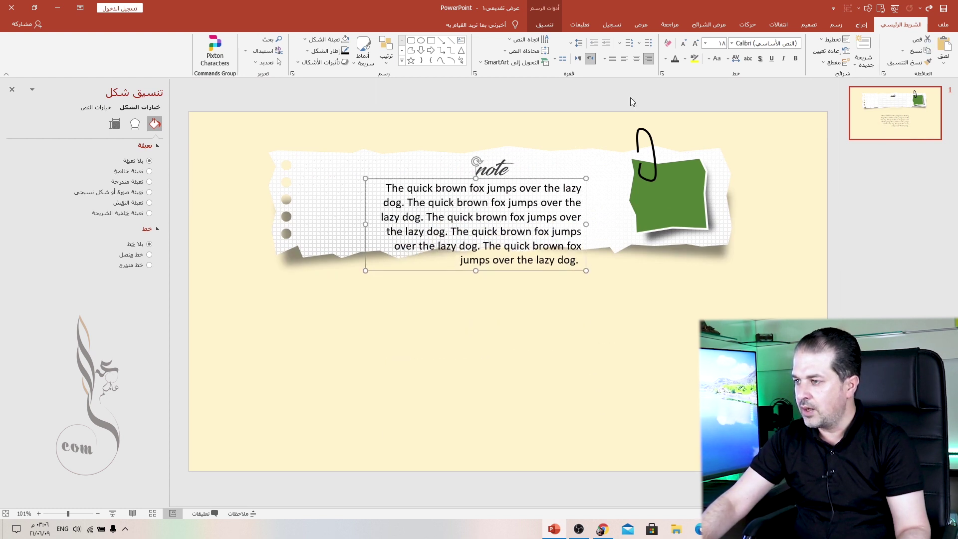
Step: Shrink the body text to 12 pt, widen its box, and centre it
{"action": "left_click", "coordinate": [625, 58]}
{"action": "left_click", "coordinate": [684, 43]}
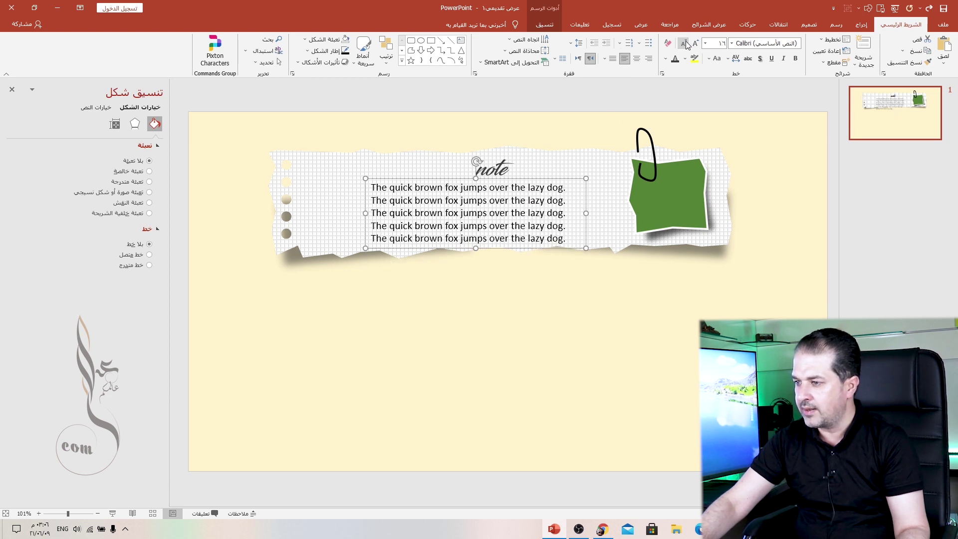
{"action": "left_click", "coordinate": [684, 43]}
{"action": "left_click", "coordinate": [684, 43]}
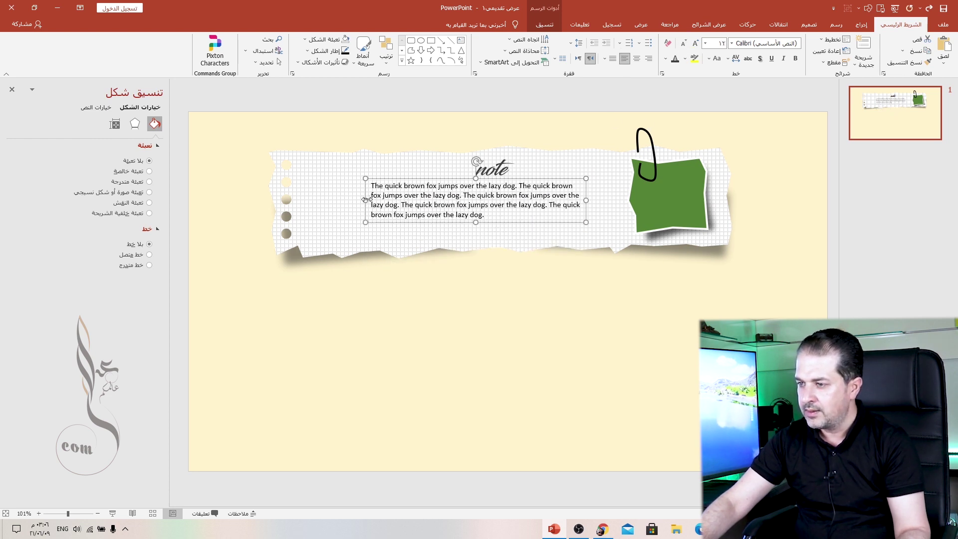
{"action": "left_click_drag", "start_coordinate": [365, 200], "coordinate": [312, 199]}
{"action": "left_click_drag", "start_coordinate": [375, 183], "coordinate": [383, 192]}
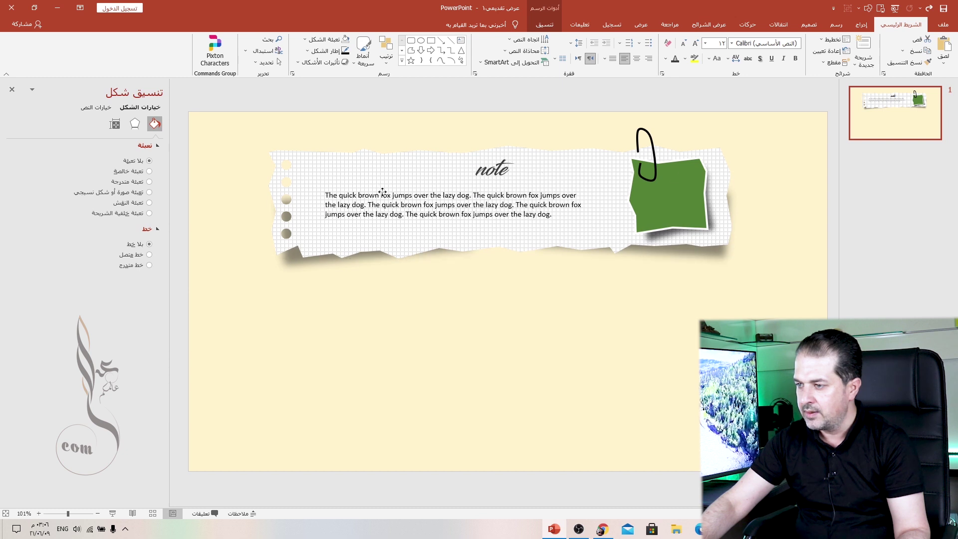
{"action": "key", "text": "ctrl+e"}
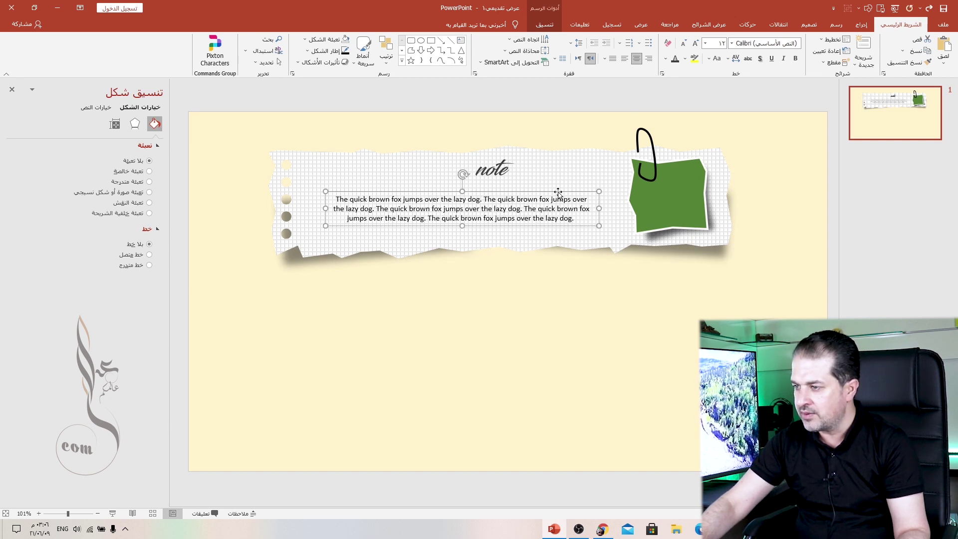
{"action": "left_click_drag", "start_coordinate": [558, 192], "coordinate": [571, 194]}
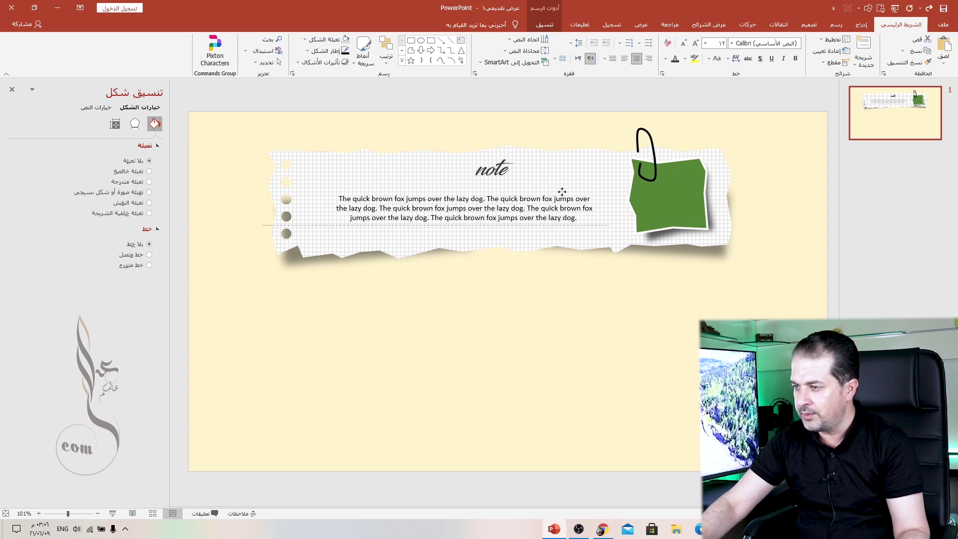
Step: Set the body text to 1.5 line spacing in dark grey, sitting just under the title
{"action": "left_click", "coordinate": [619, 43]}
{"action": "left_click", "coordinate": [584, 55]}
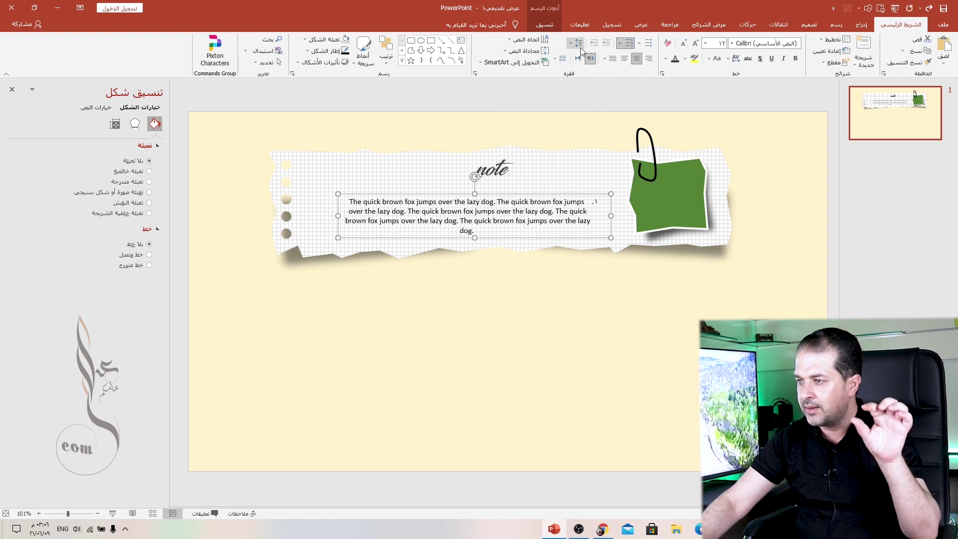
{"action": "key", "text": "ctrl+z"}
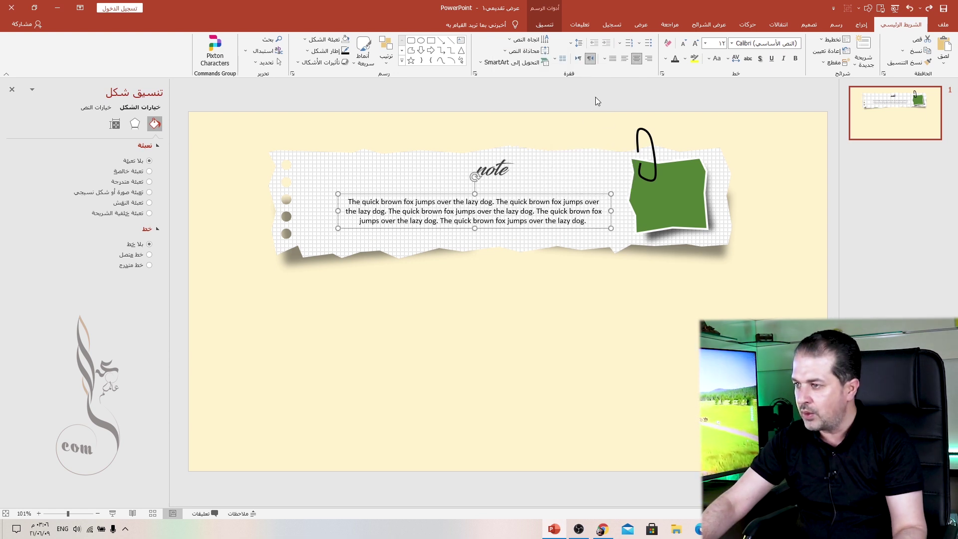
{"action": "left_click", "coordinate": [573, 44]}
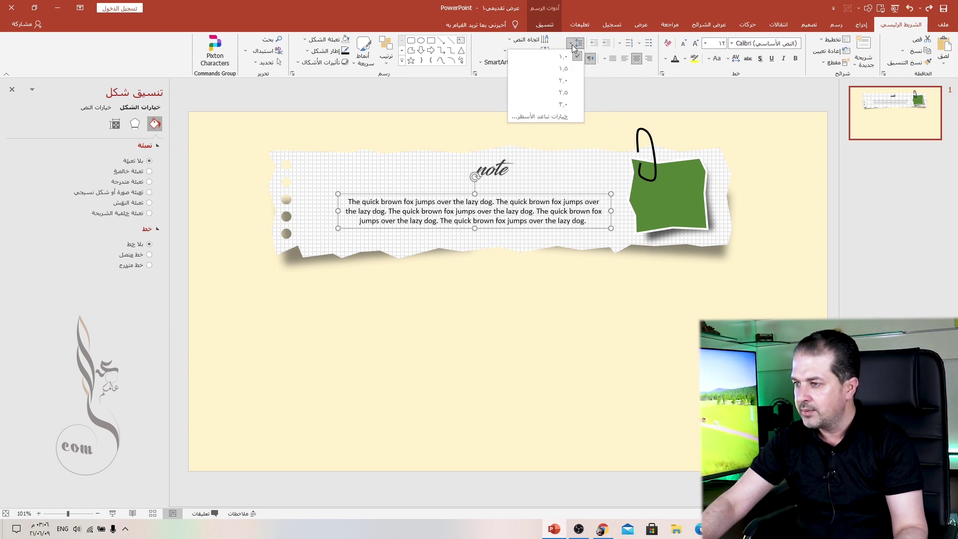
{"action": "left_click", "coordinate": [563, 70]}
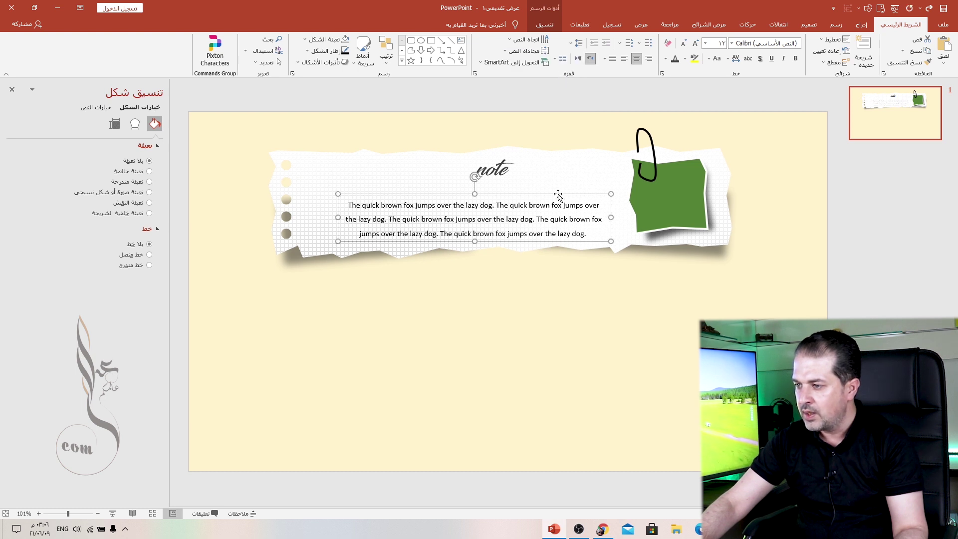
{"action": "left_click_drag", "start_coordinate": [558, 195], "coordinate": [558, 187]}
{"action": "left_click", "coordinate": [668, 59]}
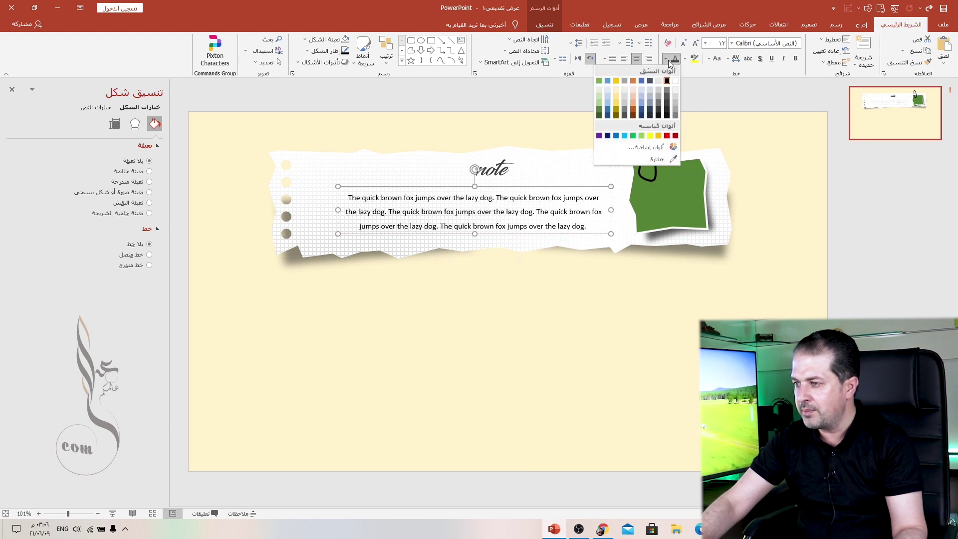
{"action": "left_click", "coordinate": [667, 104]}
{"action": "left_click", "coordinate": [552, 309]}
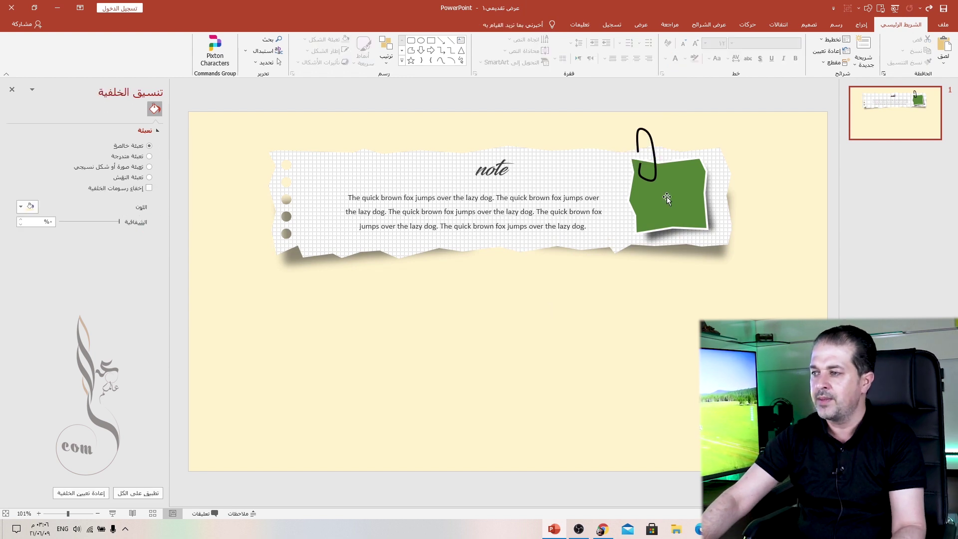
{"action": "left_click", "coordinate": [856, 28]}
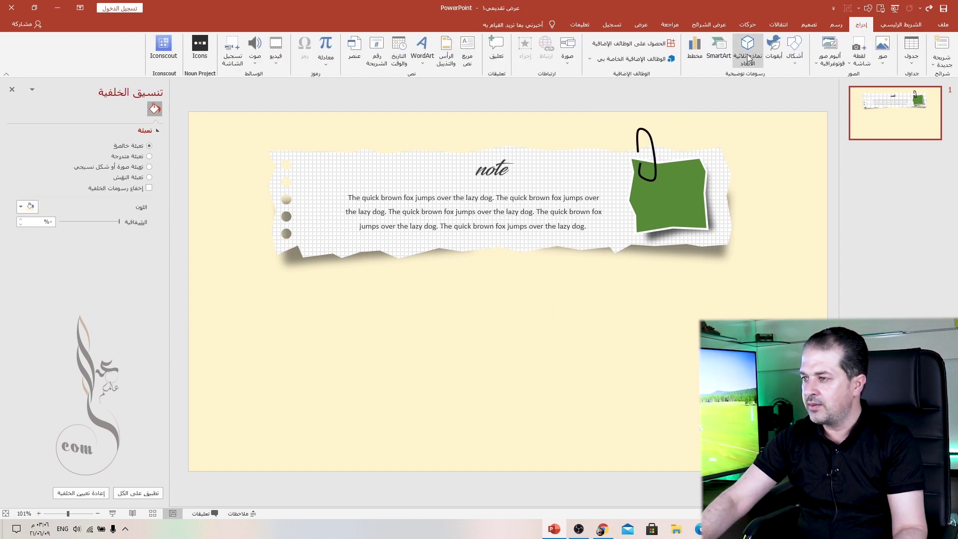
{"action": "key", "text": "Escape"}
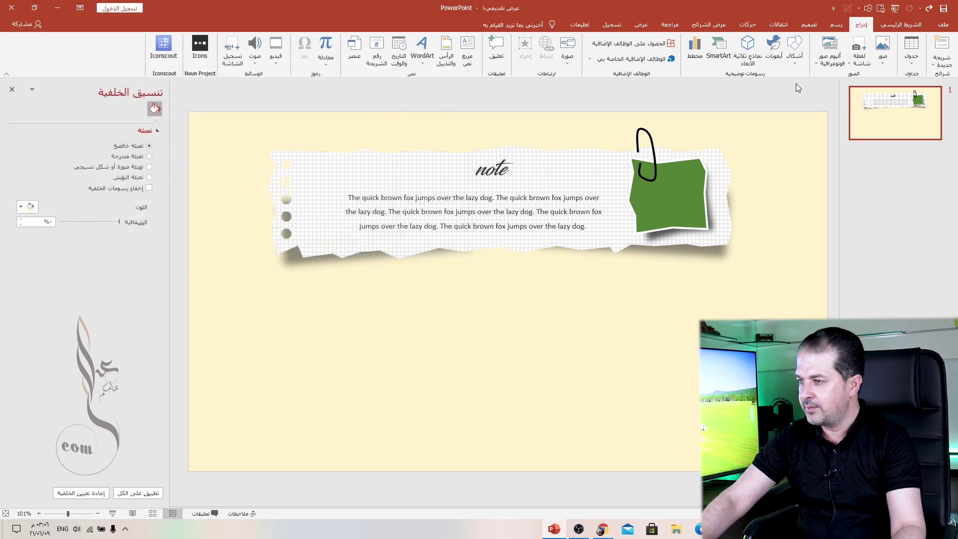
Step: Insert the target icon from the Analytics category of the icon library
{"action": "left_click", "coordinate": [774, 47]}
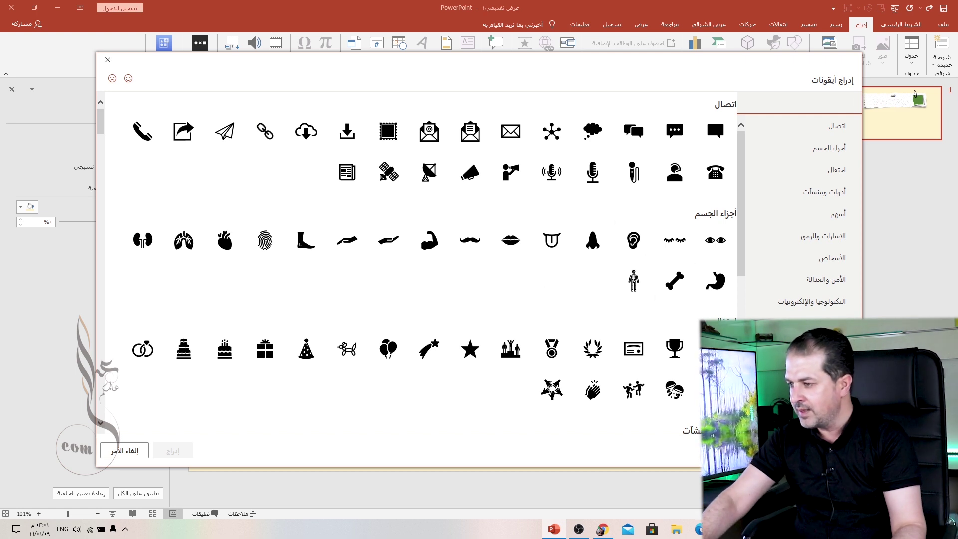
{"action": "scroll", "coordinate": [803, 210], "scroll_direction": "down", "scroll_amount": 5}
{"action": "scroll", "coordinate": [819, 210], "scroll_direction": "down", "scroll_amount": 1}
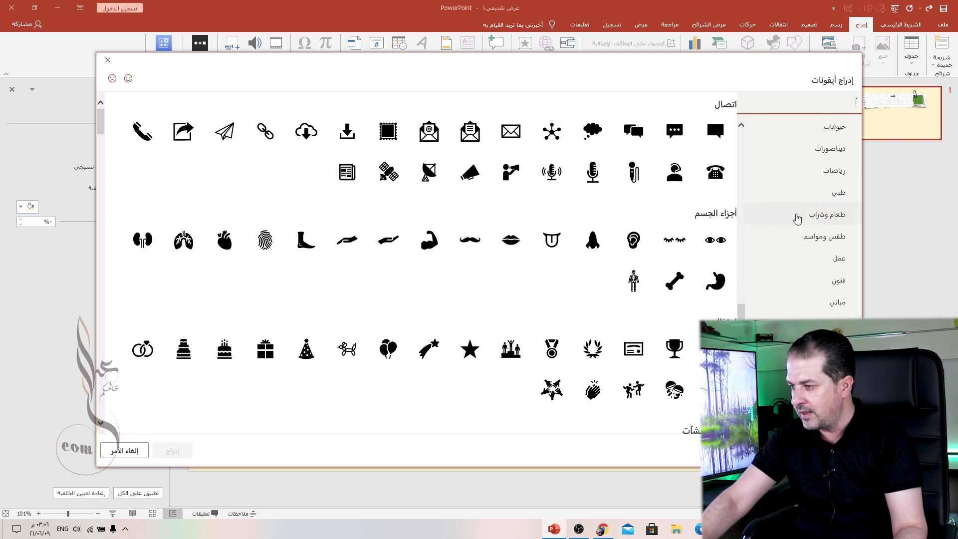
{"action": "scroll", "coordinate": [819, 210], "scroll_direction": "up", "scroll_amount": 2}
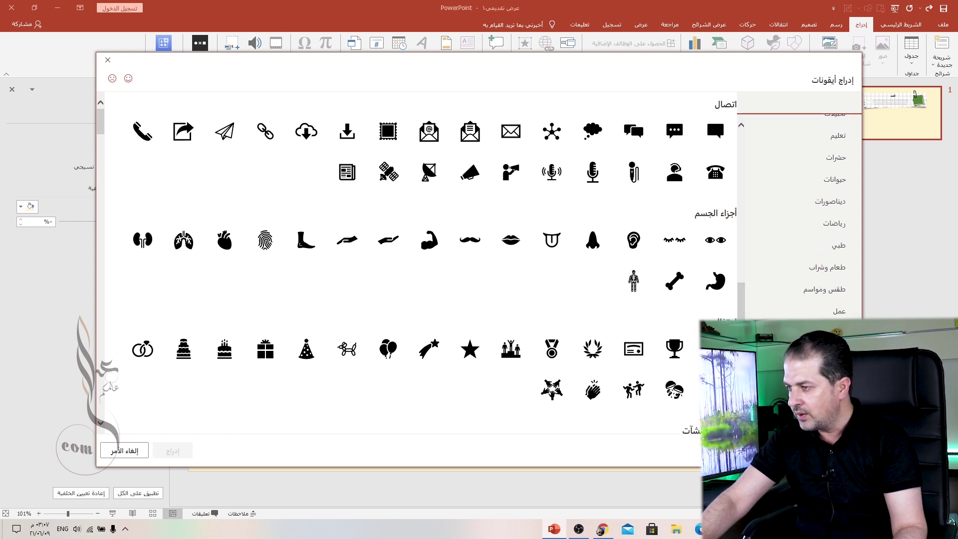
{"action": "scroll", "coordinate": [809, 192], "scroll_direction": "up", "scroll_amount": 3}
{"action": "left_click", "coordinate": [836, 166]}
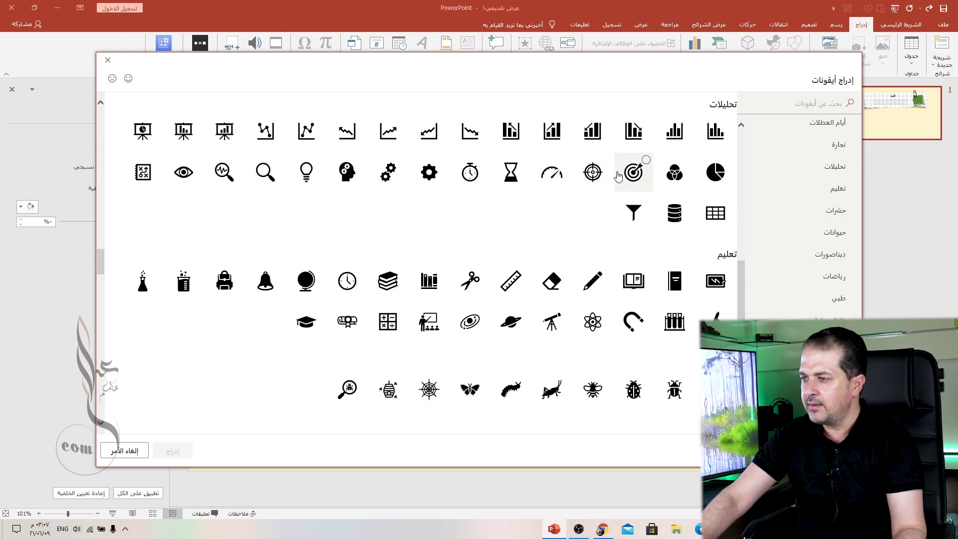
{"action": "left_click", "coordinate": [593, 172]}
{"action": "left_click", "coordinate": [174, 451]}
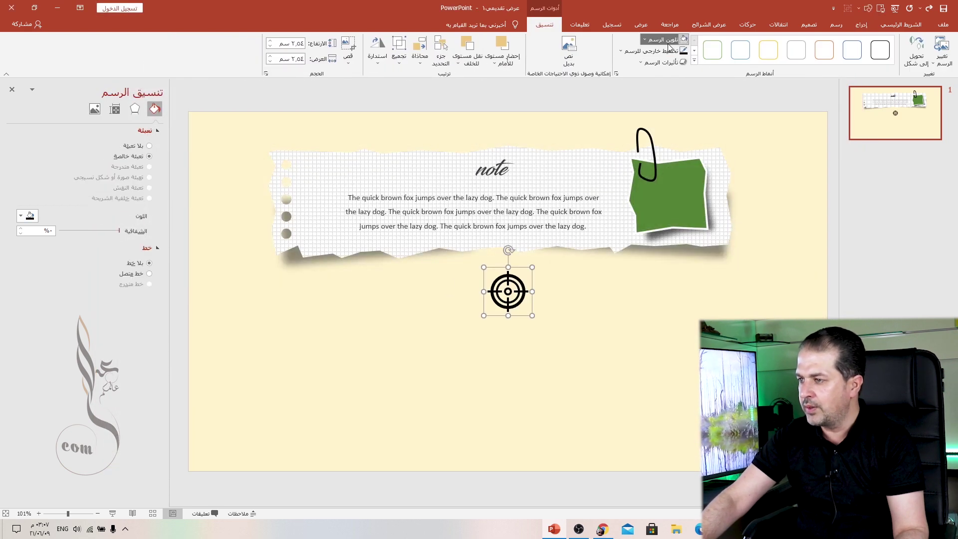
Step: Make the target icon white, move it onto the green note, and add an outer shadow
{"action": "left_click", "coordinate": [664, 40]}
{"action": "left_click", "coordinate": [684, 61]}
{"action": "left_click_drag", "start_coordinate": [525, 282], "coordinate": [686, 186]}
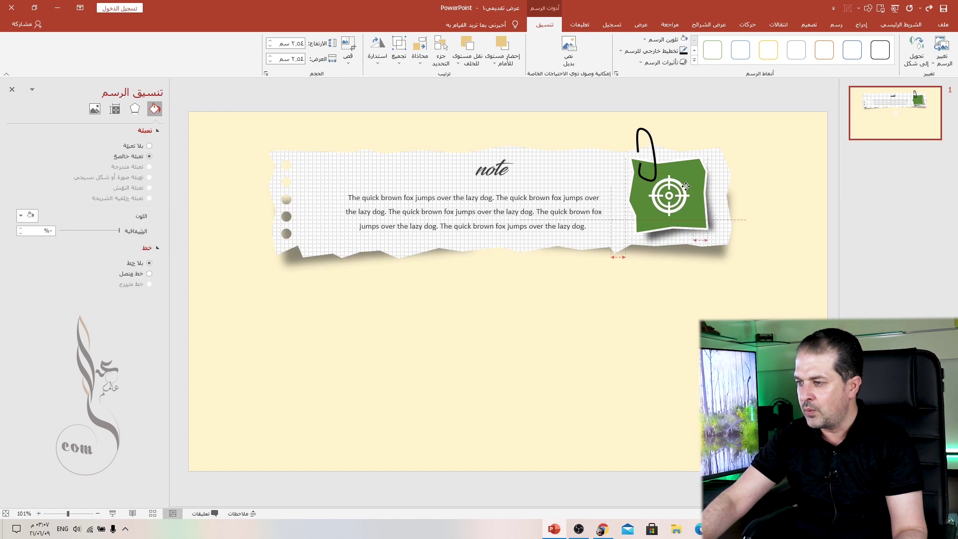
{"action": "left_click", "coordinate": [134, 109]}
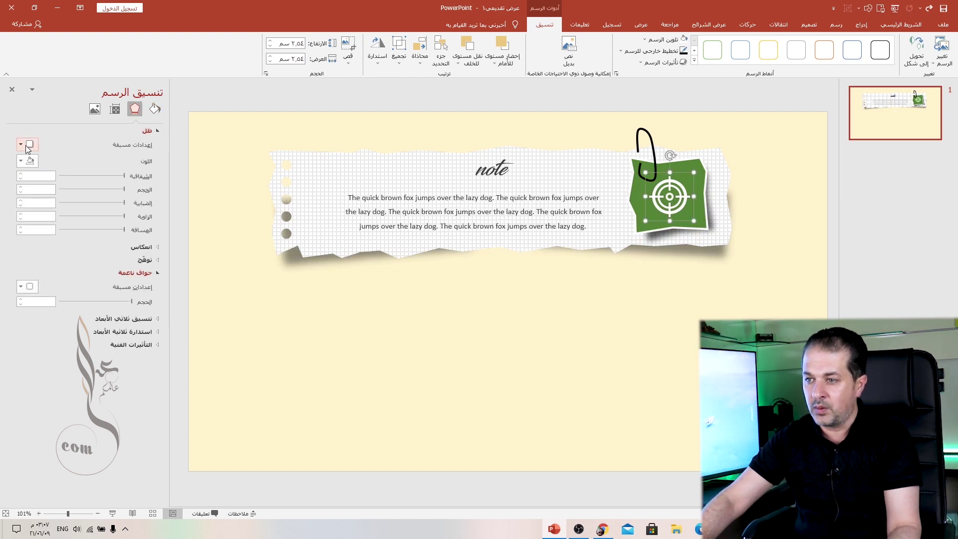
{"action": "left_click", "coordinate": [28, 146]}
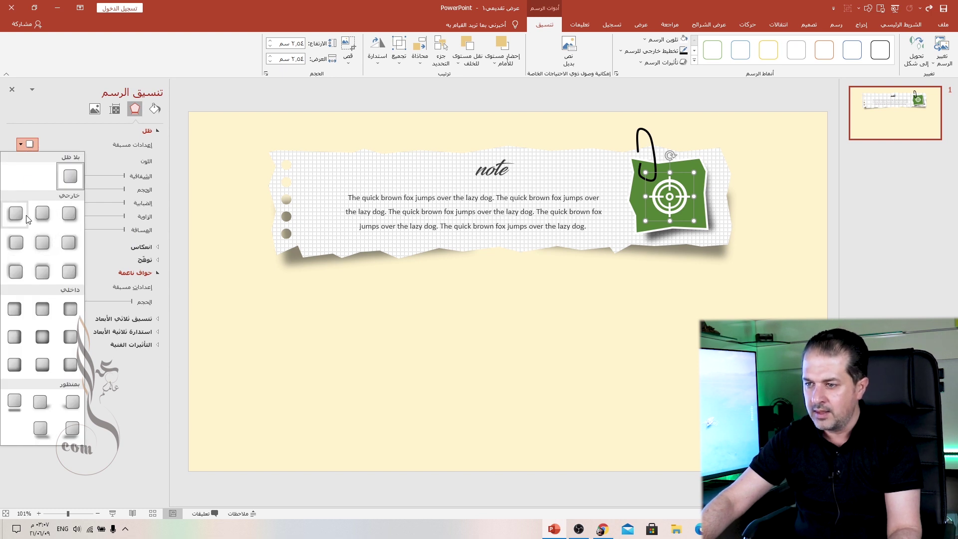
{"action": "left_click", "coordinate": [73, 219]}
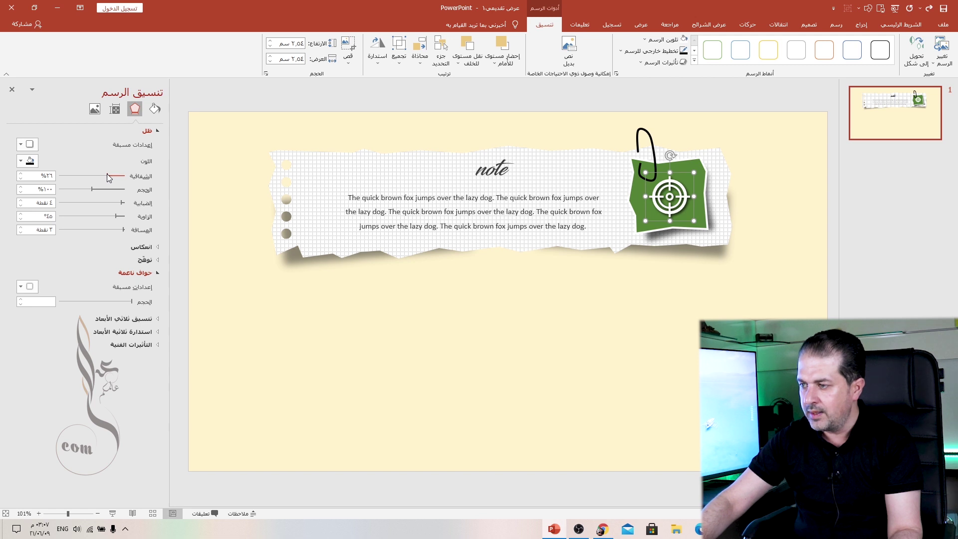
Step: Group the target icon with the green square
{"action": "left_click", "coordinate": [663, 321]}
{"action": "left_click", "coordinate": [661, 187]}
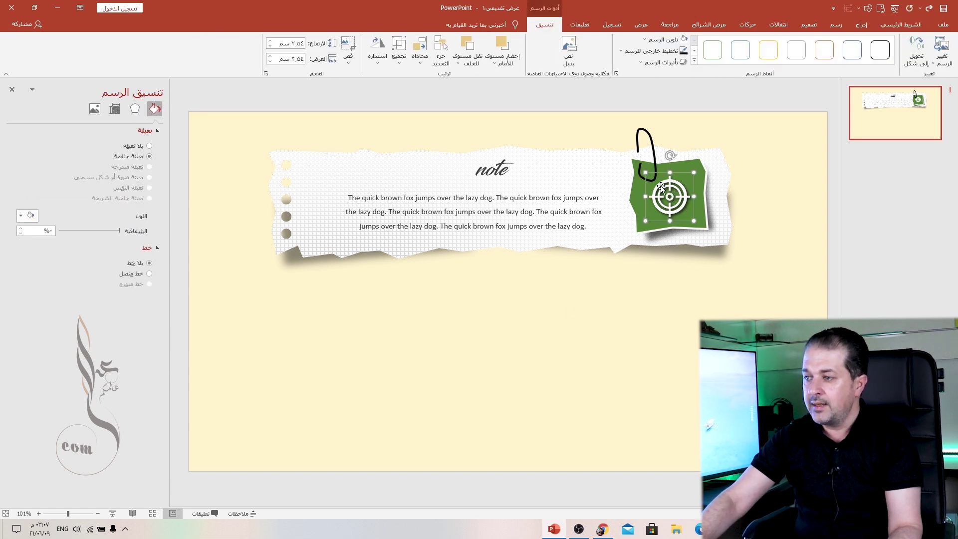
{"action": "left_click", "coordinate": [633, 197], "text": "shift"}
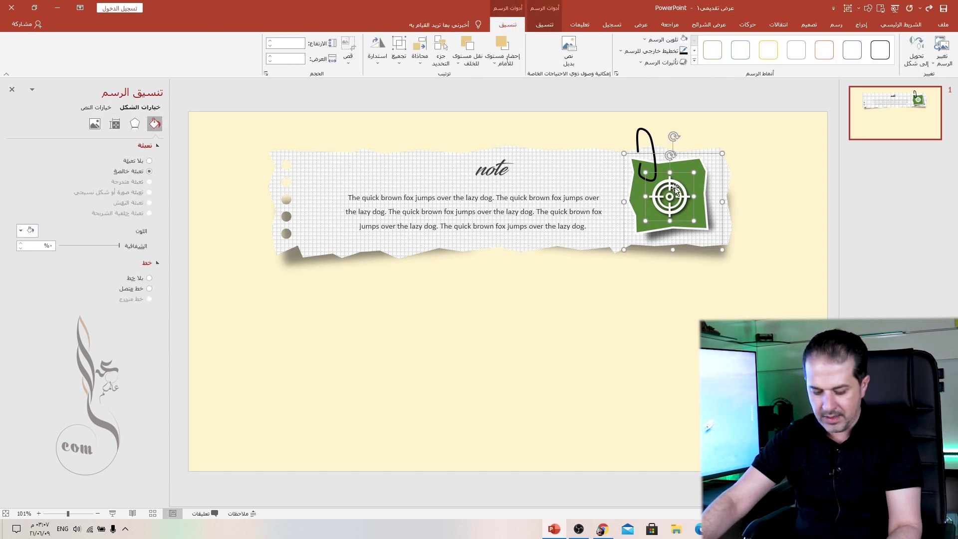
{"action": "key", "text": "ctrl+g"}
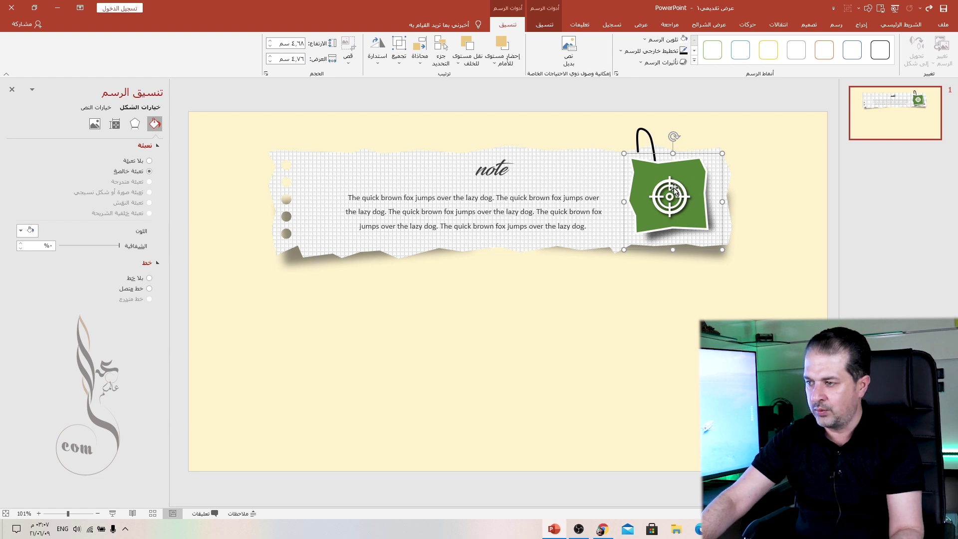
{"action": "left_click", "coordinate": [651, 144]}
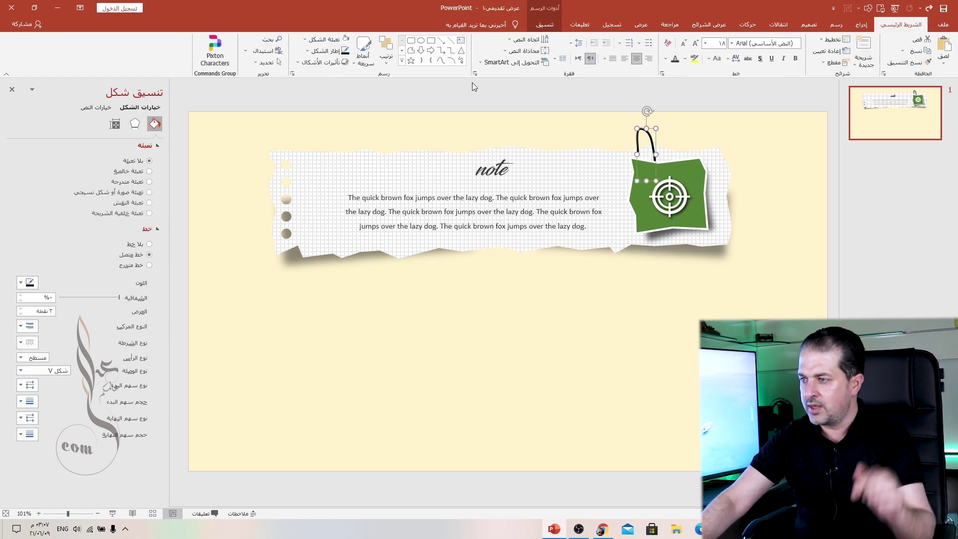
Step: Bring the paperclip forward over the green note, then check the title and body text boxes
{"action": "left_click", "coordinate": [545, 24]}
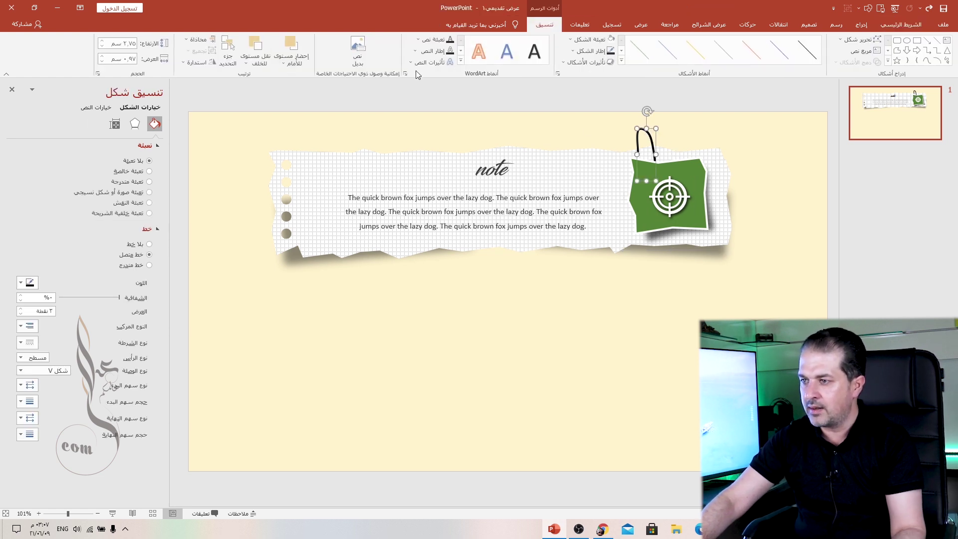
{"action": "left_click", "coordinate": [297, 45]}
{"action": "left_click", "coordinate": [558, 363]}
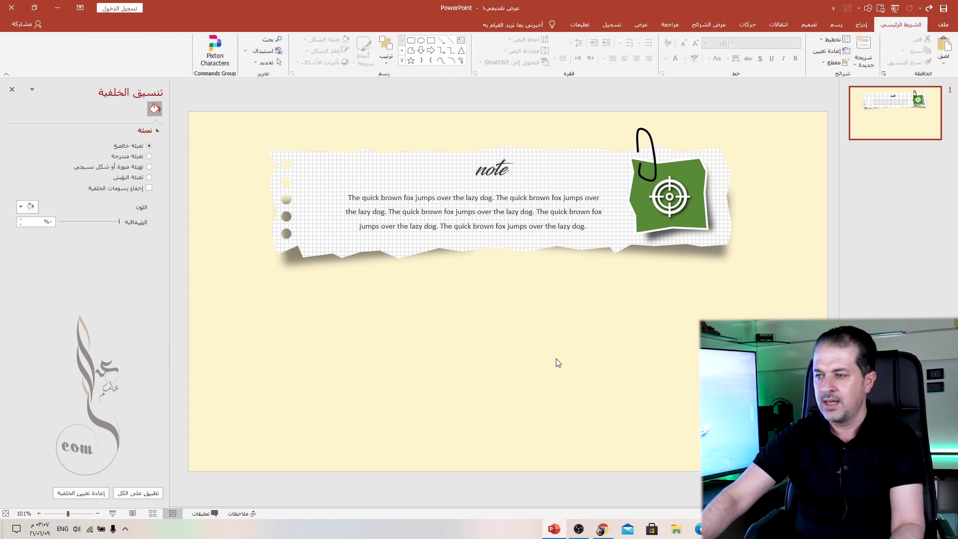
{"action": "left_click", "coordinate": [499, 171]}
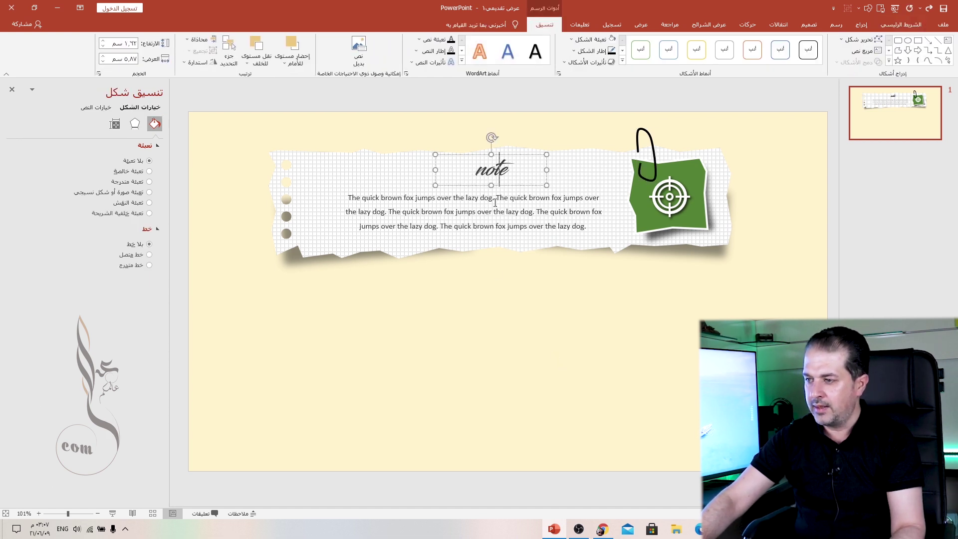
{"action": "left_click", "coordinate": [509, 186]}
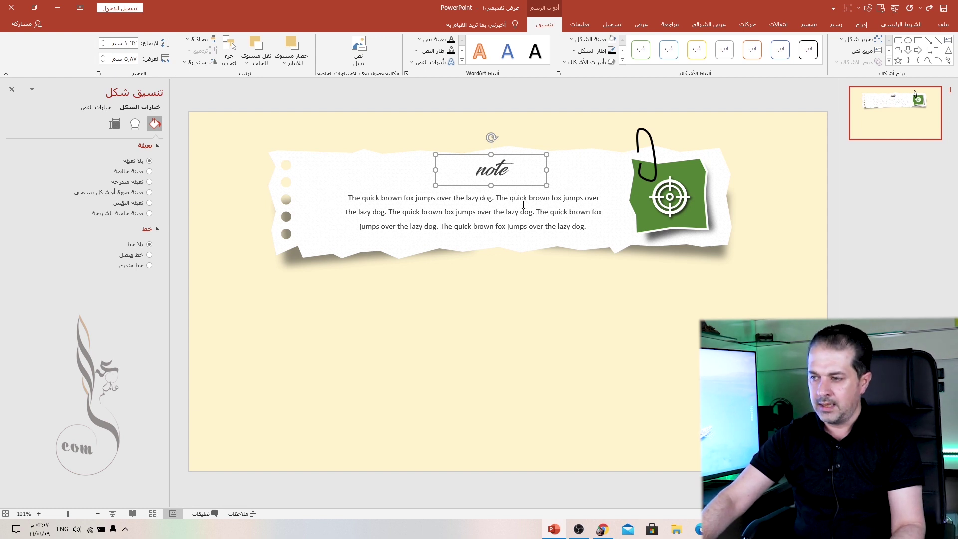
{"action": "left_click", "coordinate": [521, 198], "text": "shift"}
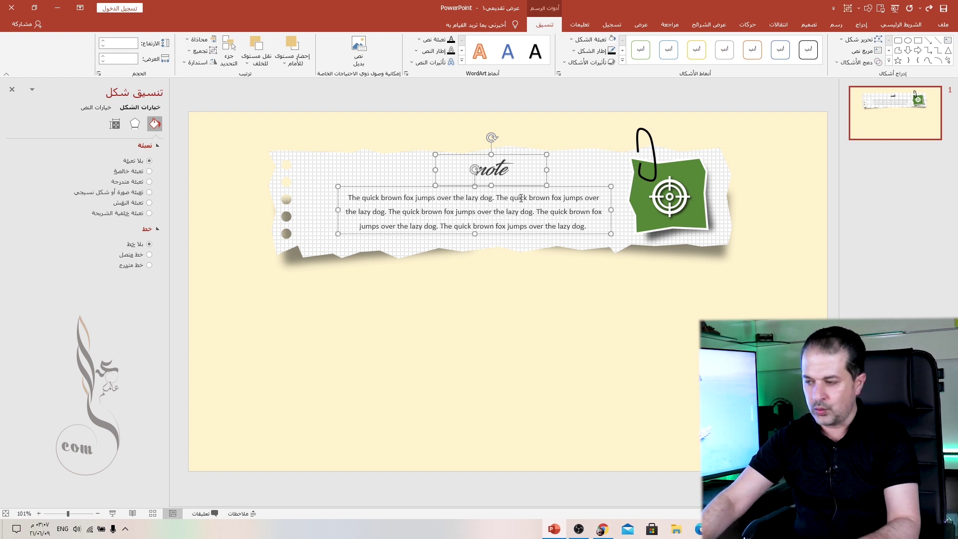
{"action": "left_click", "coordinate": [543, 313]}
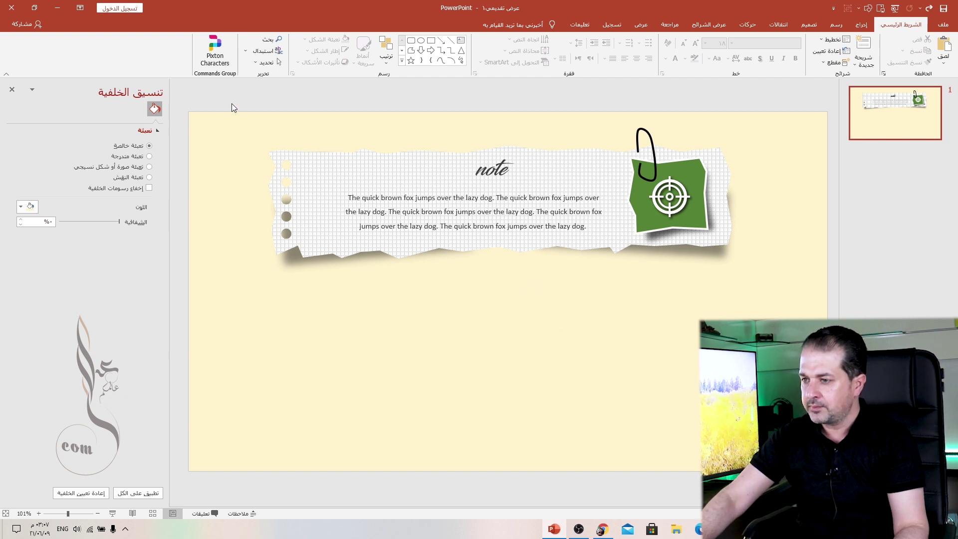
Step: Duplicate the whole note strip and move the copy below the original
{"action": "left_click_drag", "start_coordinate": [232, 107], "coordinate": [826, 311]}
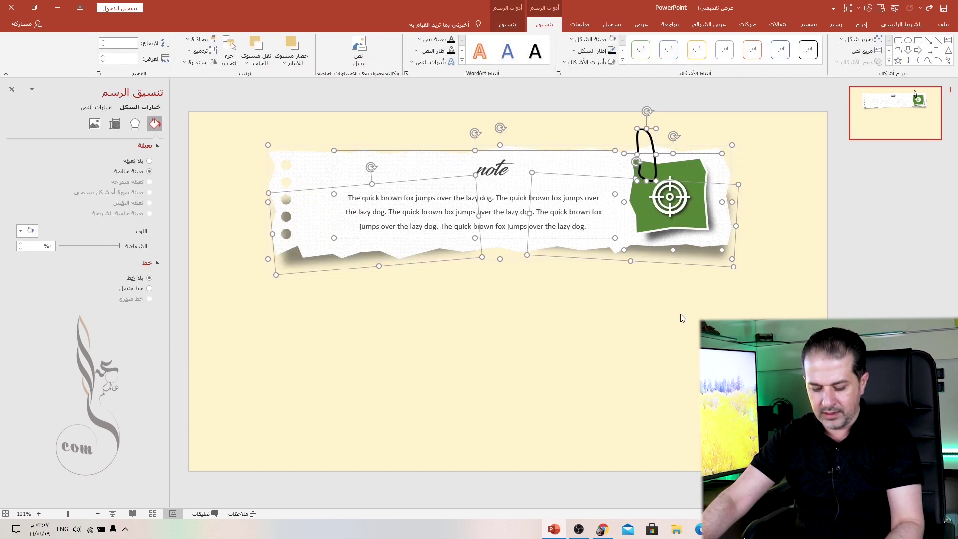
{"action": "key", "text": "ctrl+d"}
{"action": "left_click_drag", "start_coordinate": [698, 242], "coordinate": [692, 356]}
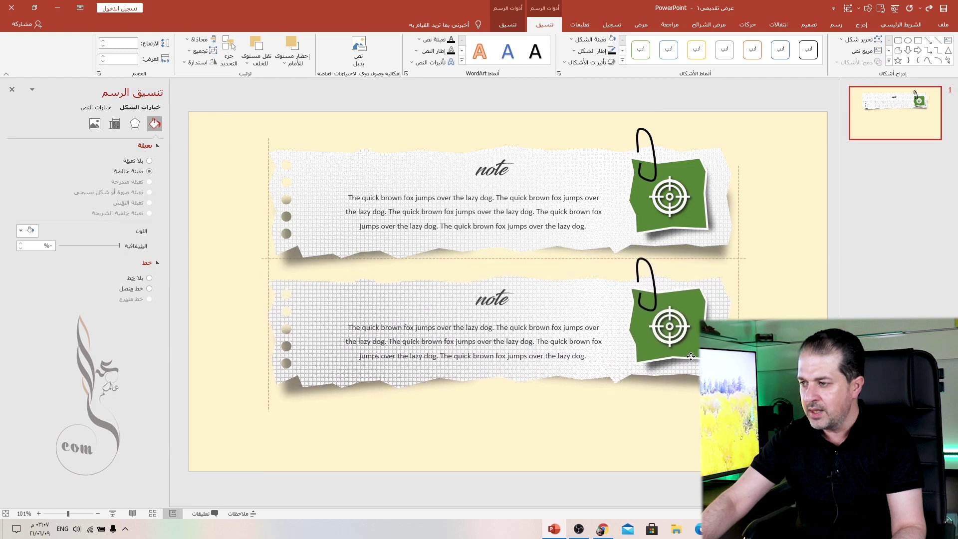
{"action": "key", "text": "Escape"}
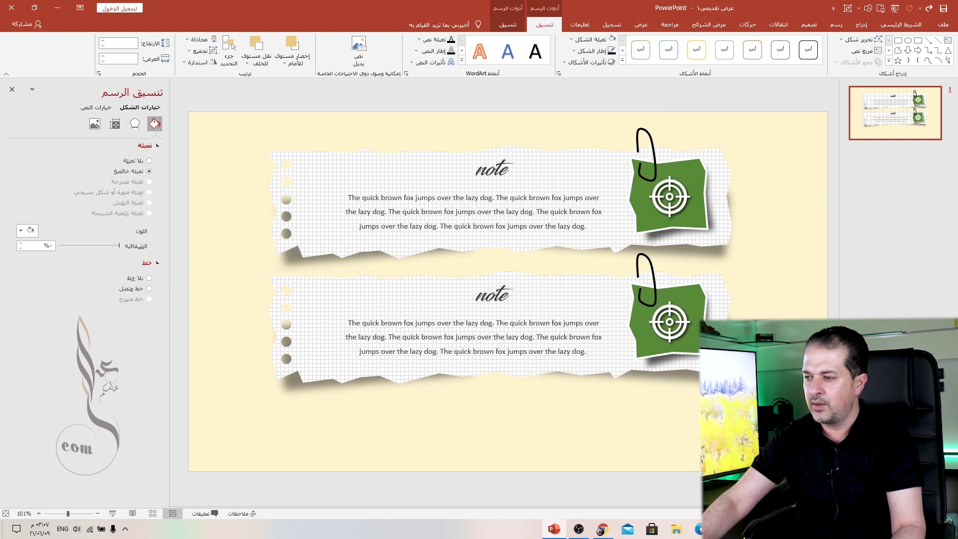
Step: Recolour the lower copy's sticky-note square dark blue
{"action": "left_click", "coordinate": [693, 344]}
{"action": "left_click", "coordinate": [694, 344]}
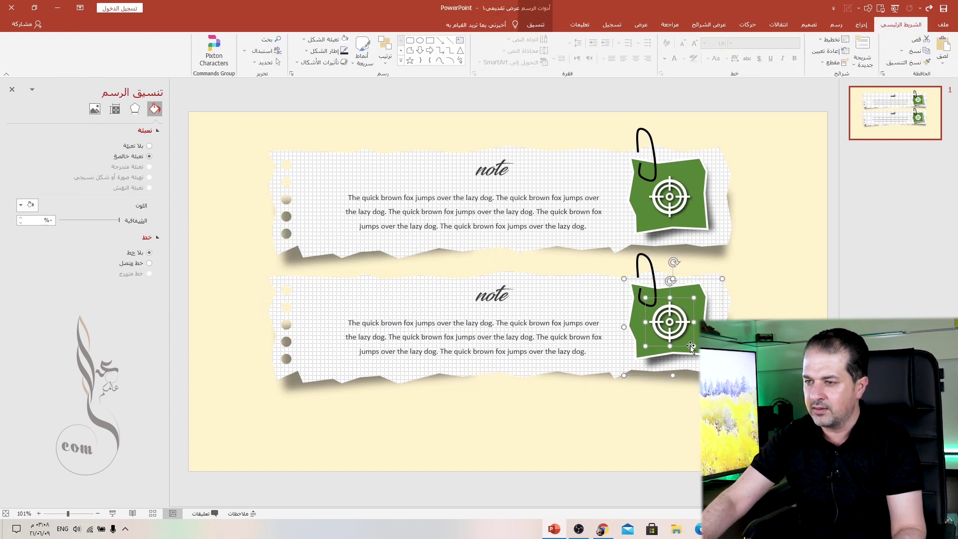
{"action": "left_click", "coordinate": [638, 331]}
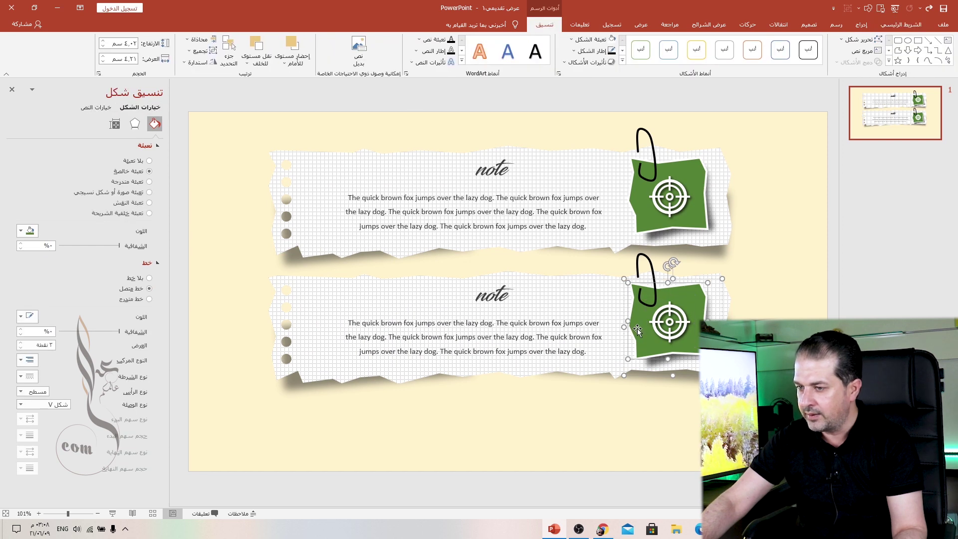
{"action": "left_click", "coordinate": [21, 231]}
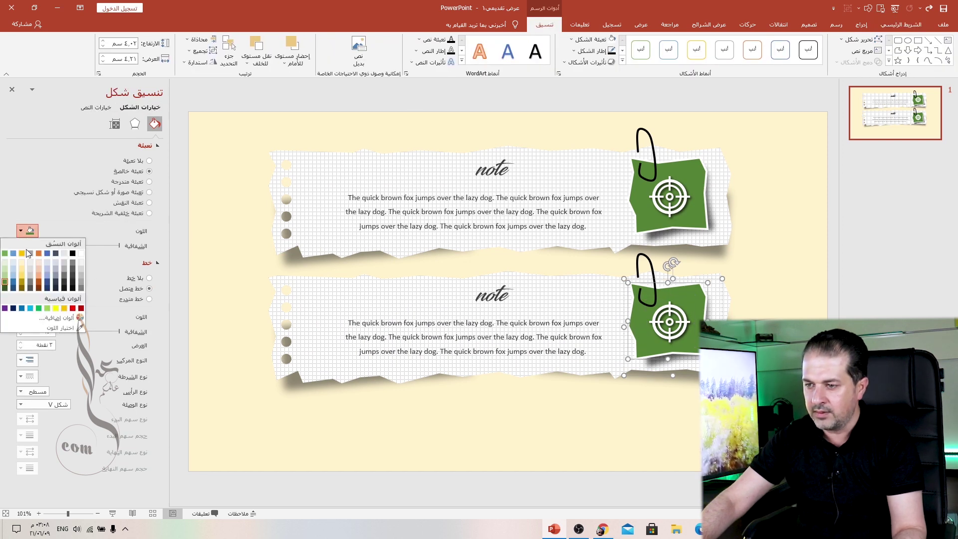
{"action": "left_click", "coordinate": [15, 292]}
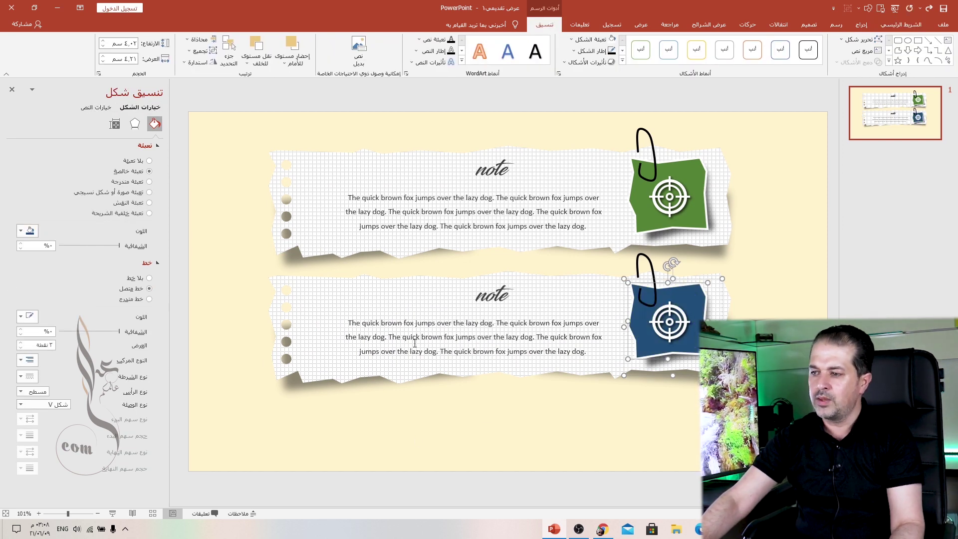
{"action": "left_click", "coordinate": [444, 419]}
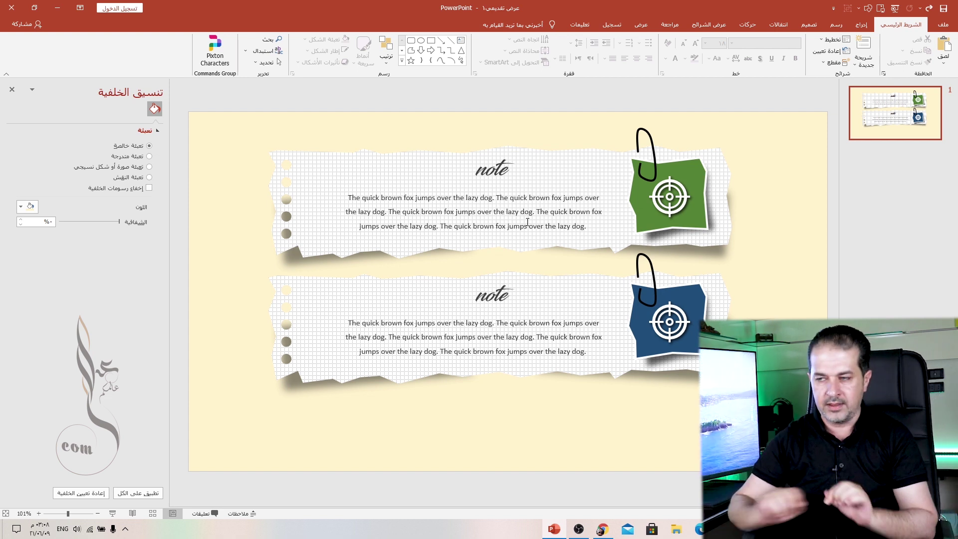
Step: Give the top note strip a Fly In entrance from the top, then select its torn paper pieces
{"action": "left_click", "coordinate": [310, 160]}
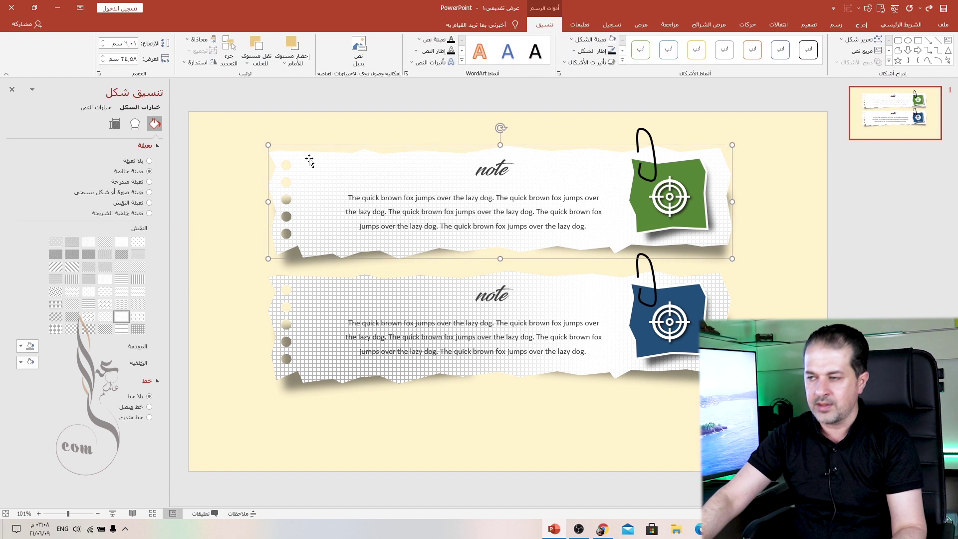
{"action": "left_click", "coordinate": [12, 89]}
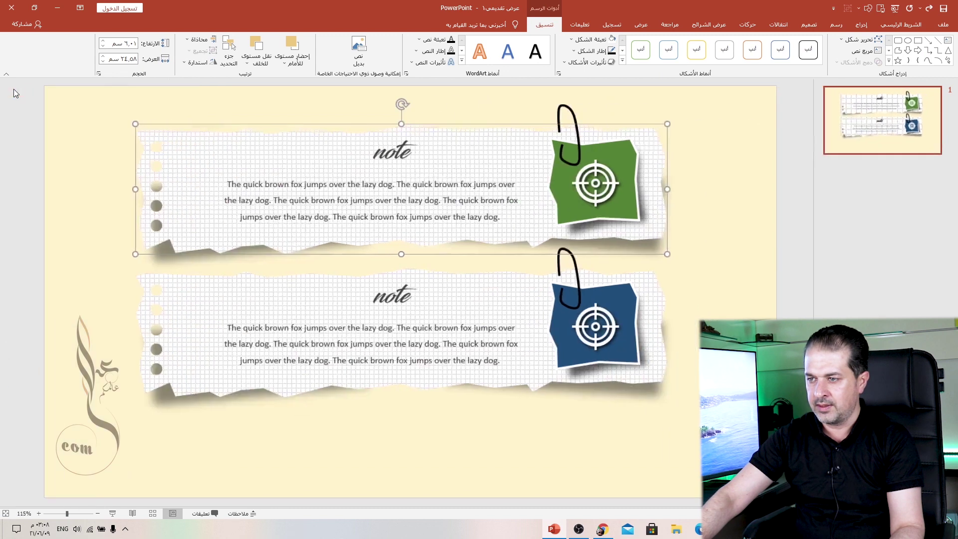
{"action": "left_click", "coordinate": [757, 26]}
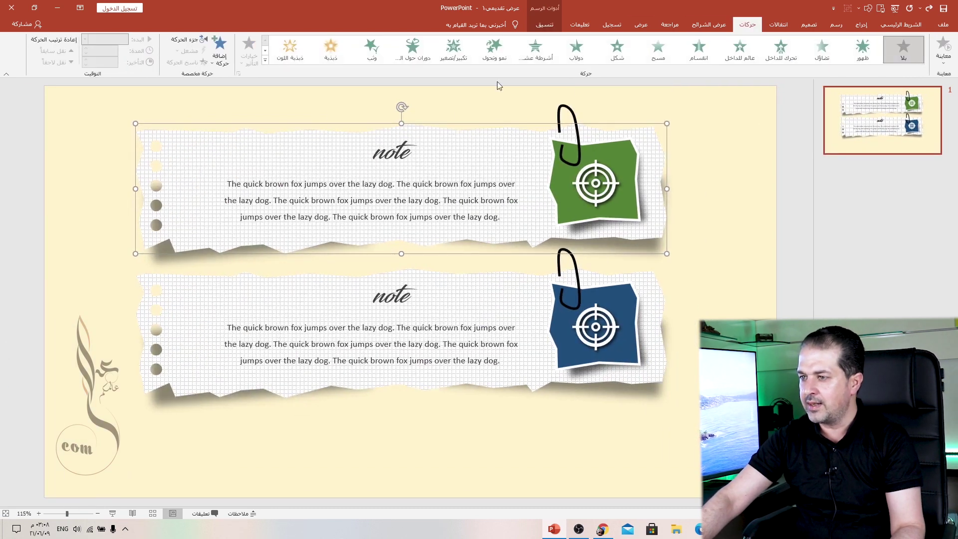
{"action": "left_click", "coordinate": [199, 40]}
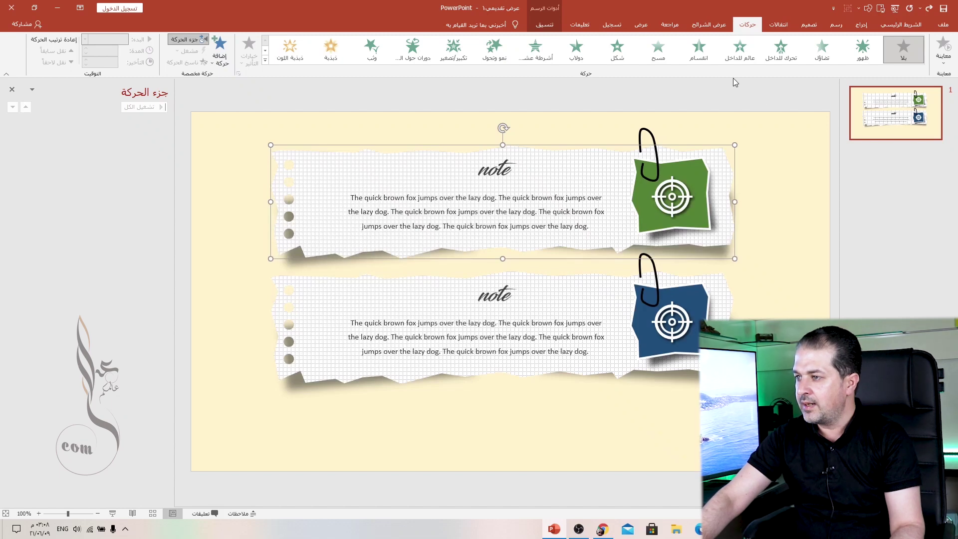
{"action": "left_click", "coordinate": [782, 52]}
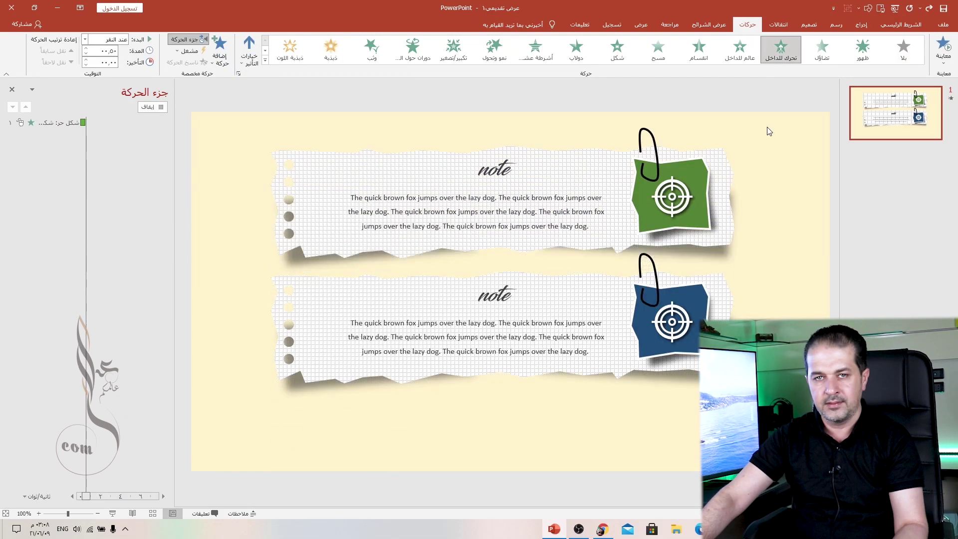
{"action": "left_click", "coordinate": [256, 69]}
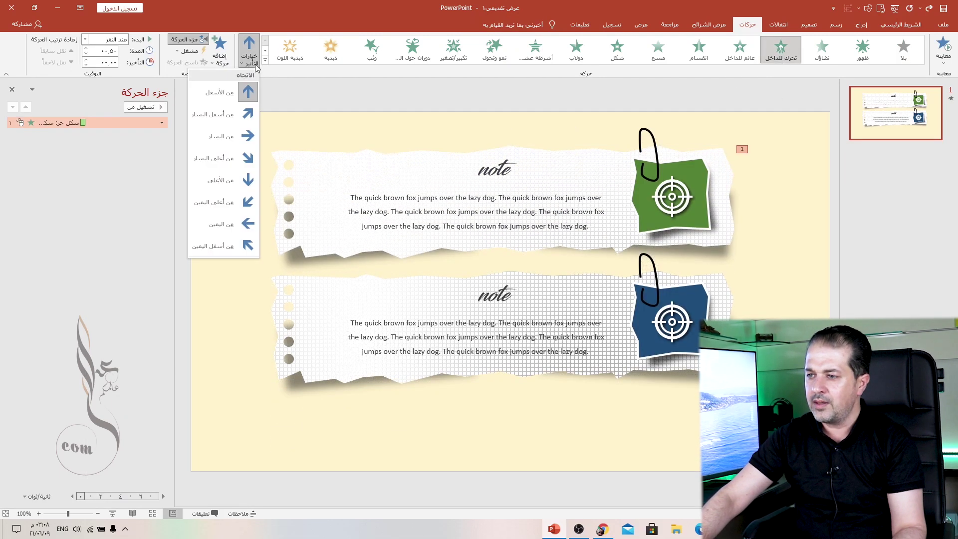
{"action": "left_click", "coordinate": [222, 181]}
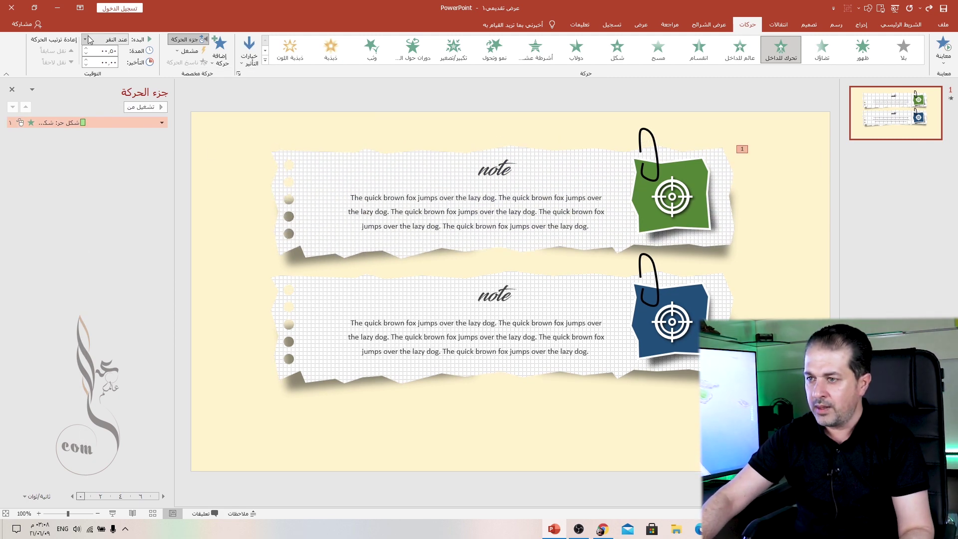
{"action": "left_click", "coordinate": [293, 260]}
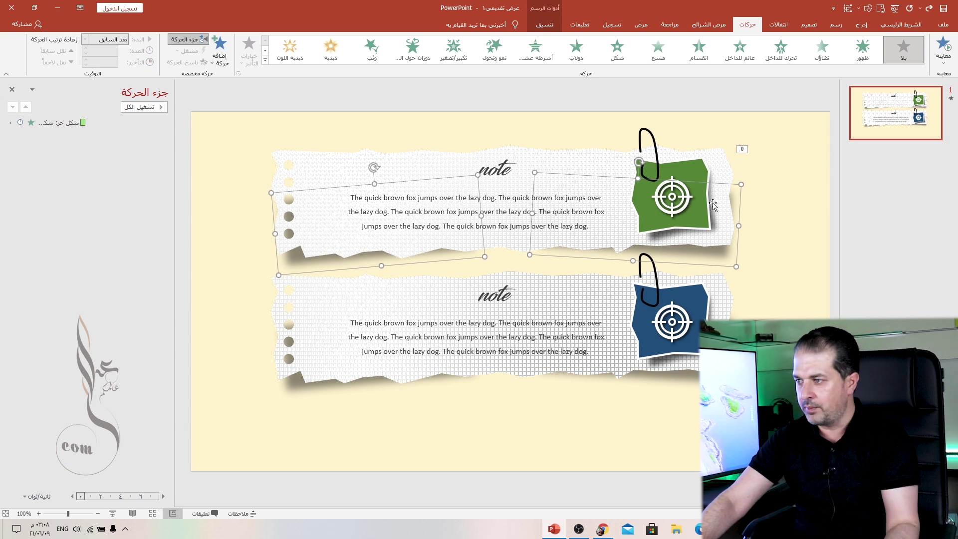
Step: Apply a Wipe entrance from the top to the torn paper pieces
{"action": "left_click", "coordinate": [659, 55]}
{"action": "left_click", "coordinate": [250, 53]}
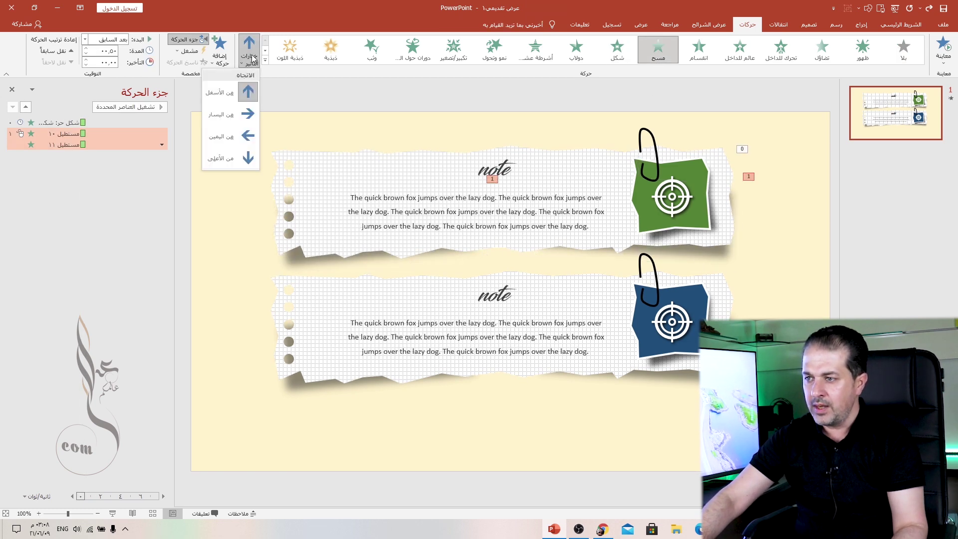
{"action": "left_click", "coordinate": [235, 158]}
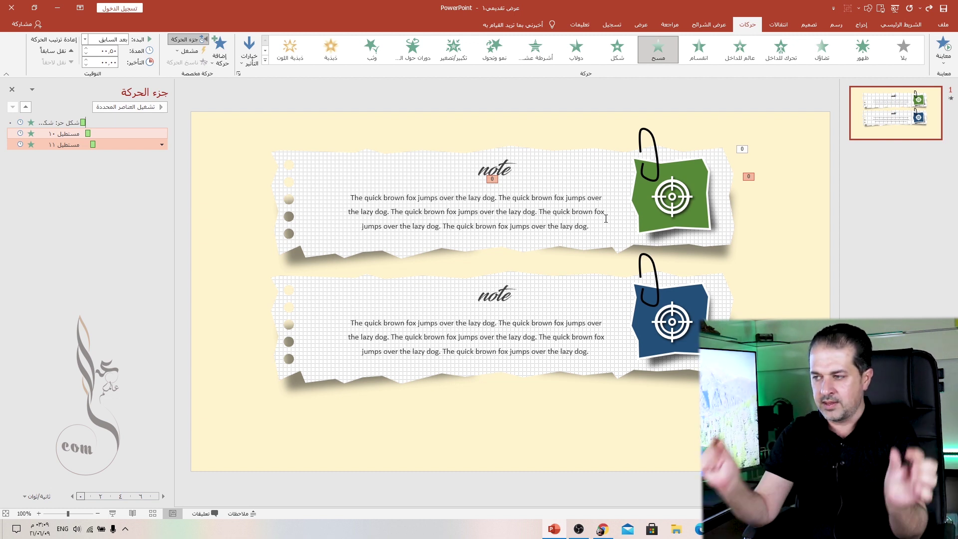
Step: Make the green target sticky note fly in, and the paperclip fly in from the top
{"action": "left_click", "coordinate": [640, 197]}
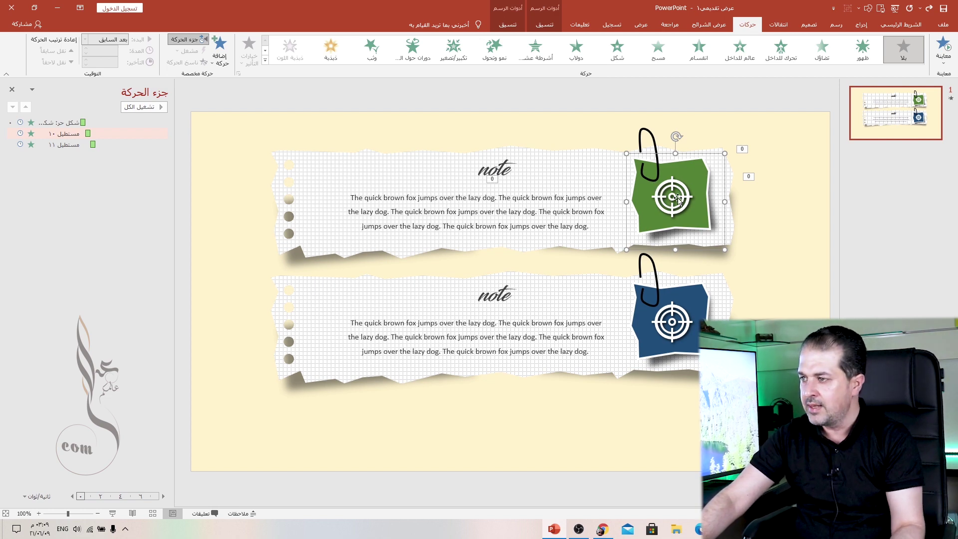
{"action": "left_click", "coordinate": [779, 53]}
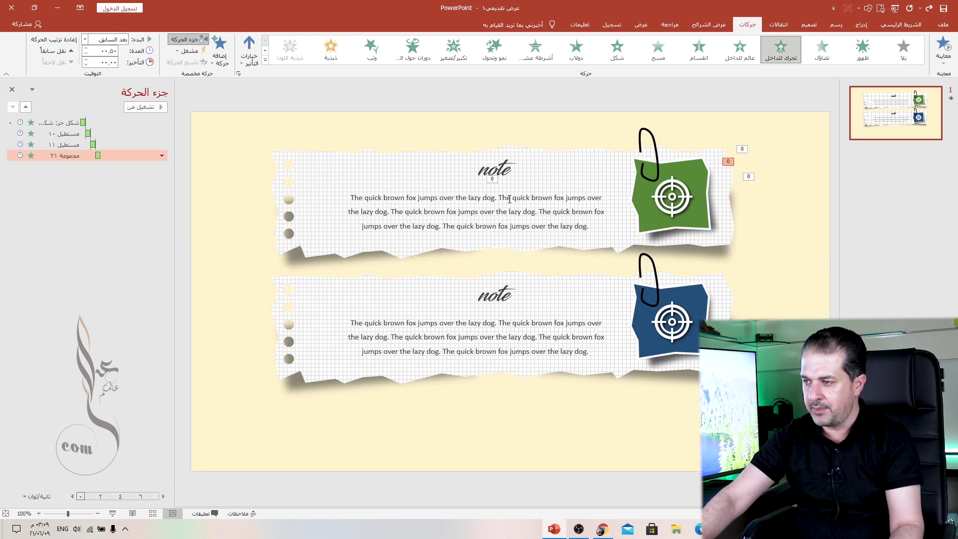
{"action": "left_click", "coordinate": [650, 133]}
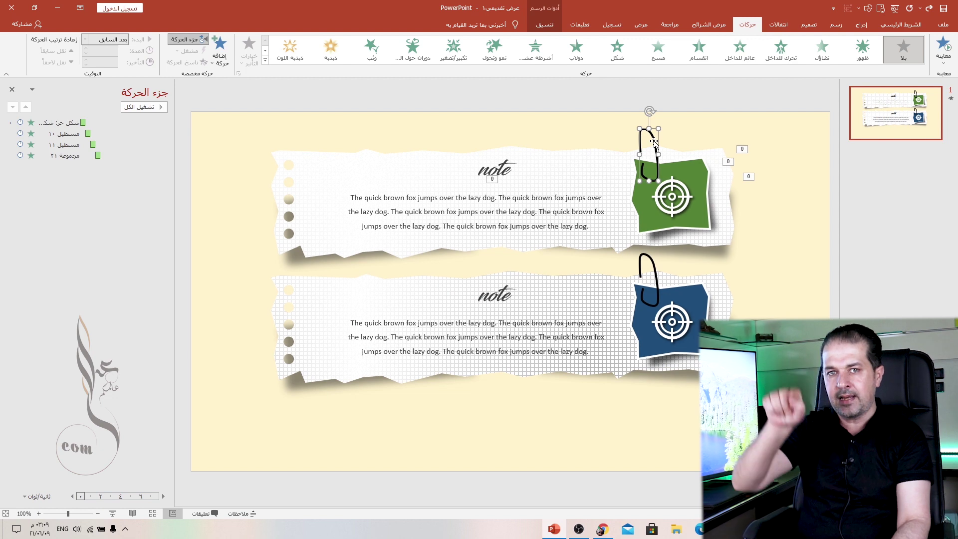
{"action": "left_click", "coordinate": [781, 55]}
{"action": "left_click", "coordinate": [246, 65]}
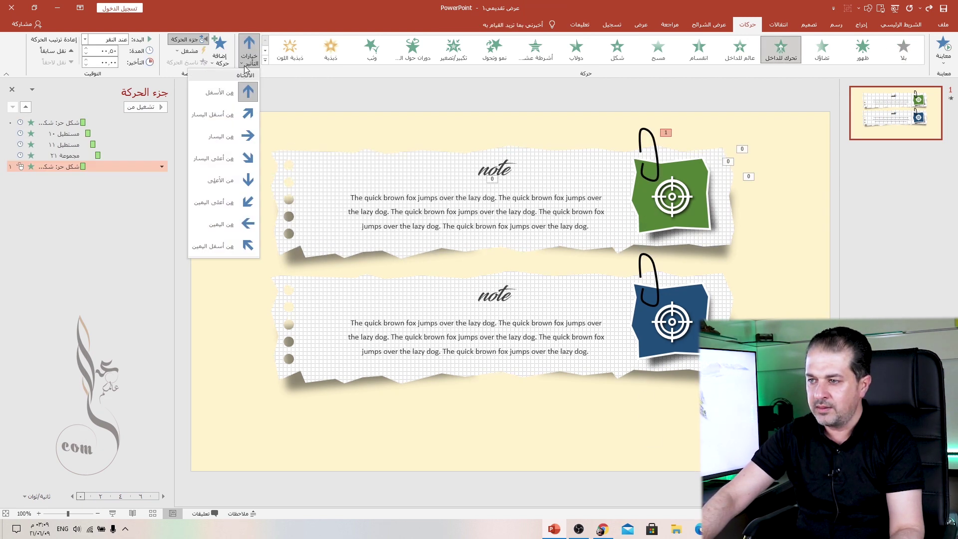
{"action": "left_click", "coordinate": [221, 181]}
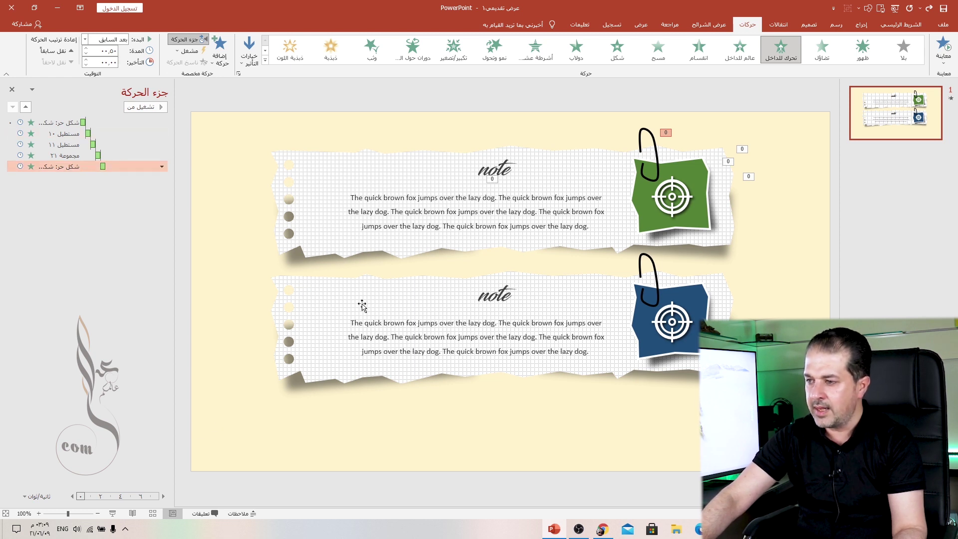
Step: Give the top note's text box a Float In entrance, floating down
{"action": "left_click", "coordinate": [480, 166]}
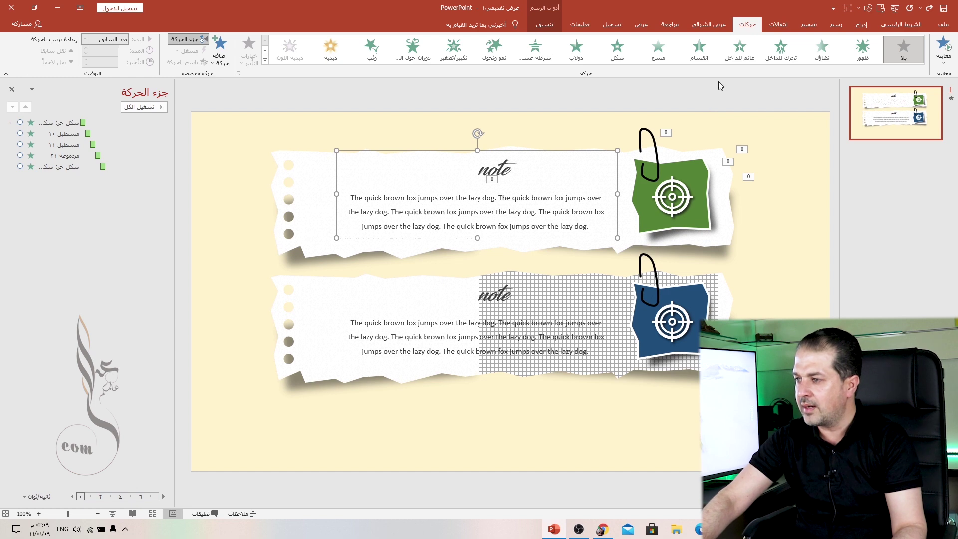
{"action": "left_click", "coordinate": [738, 58]}
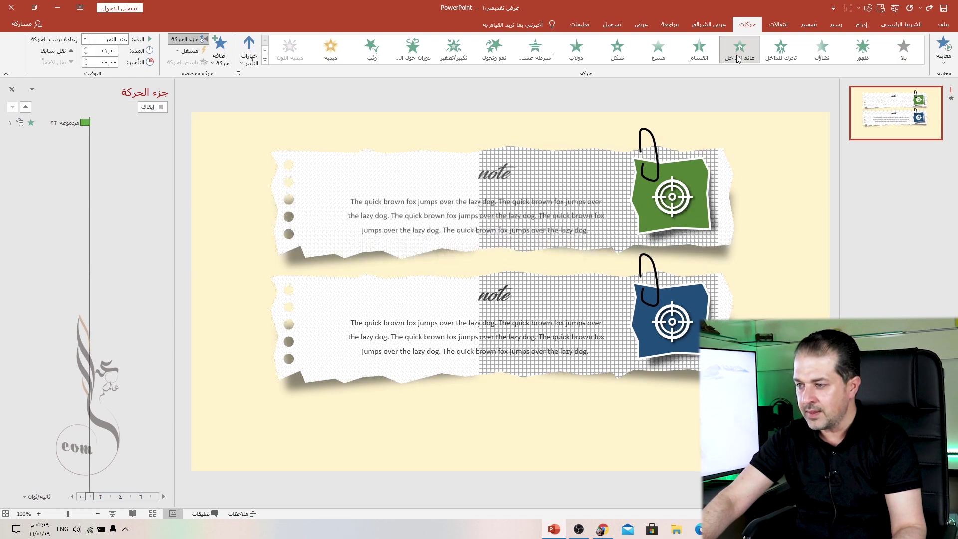
{"action": "left_click", "coordinate": [249, 52]}
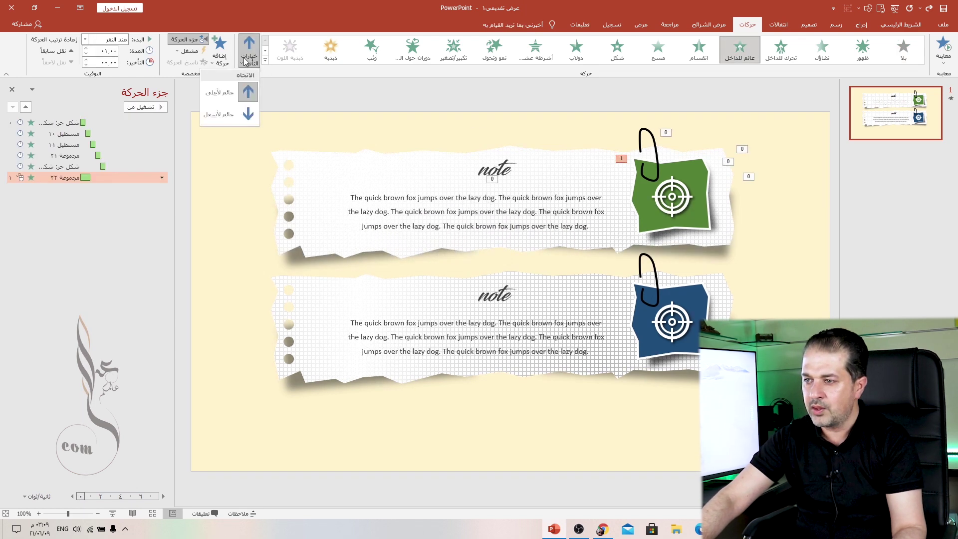
{"action": "left_click", "coordinate": [230, 113]}
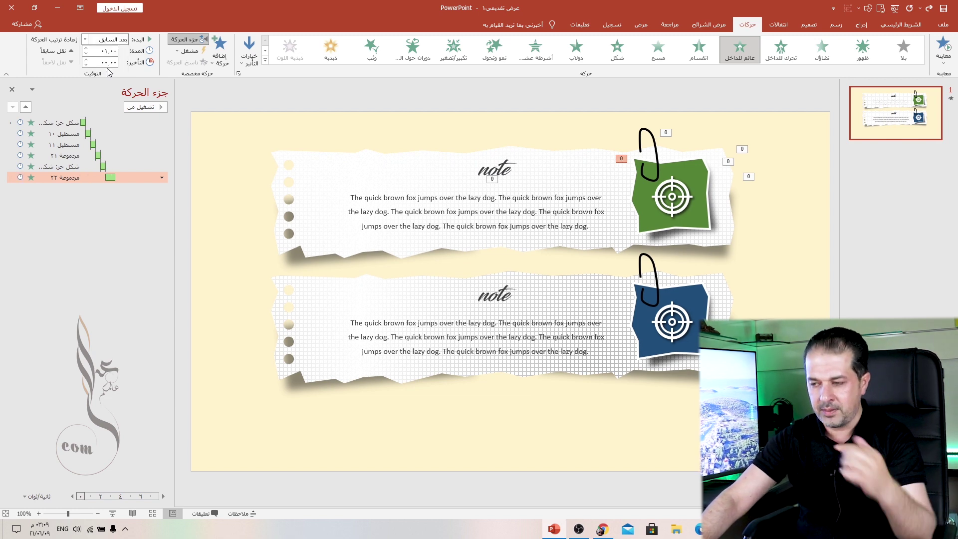
Step: Start the slide show from the status bar to preview the note strip animations
{"action": "left_click", "coordinate": [113, 514]}
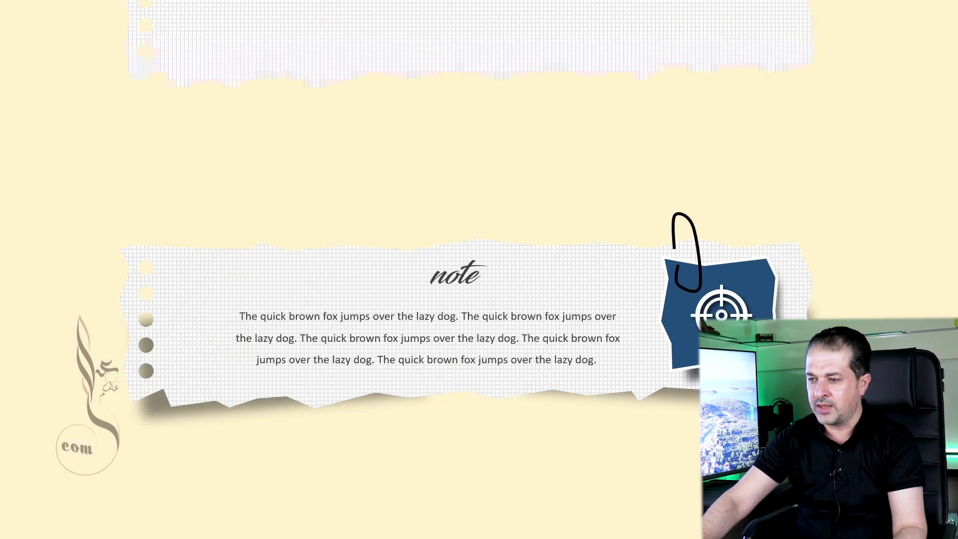